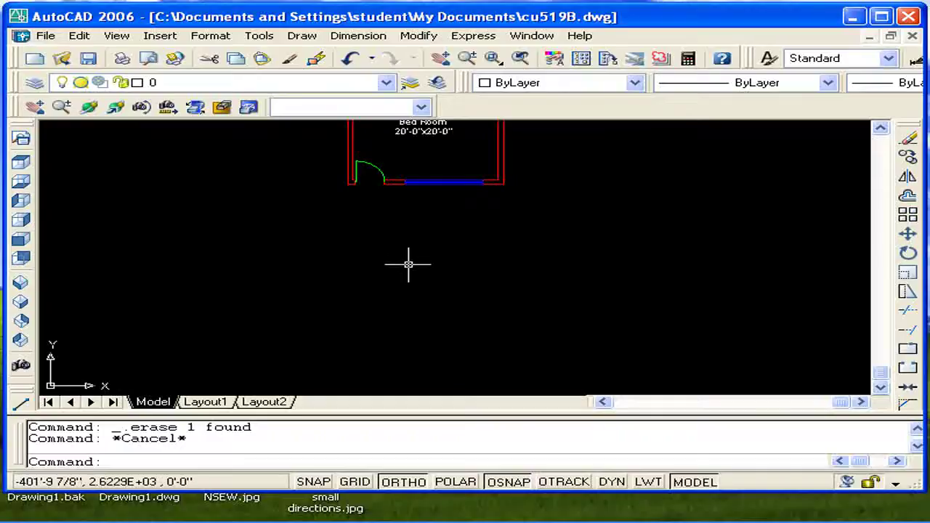
- Draw a 20'×20' rectangle for the room outline
type("c")
key("Return")
left_click(372, 222)
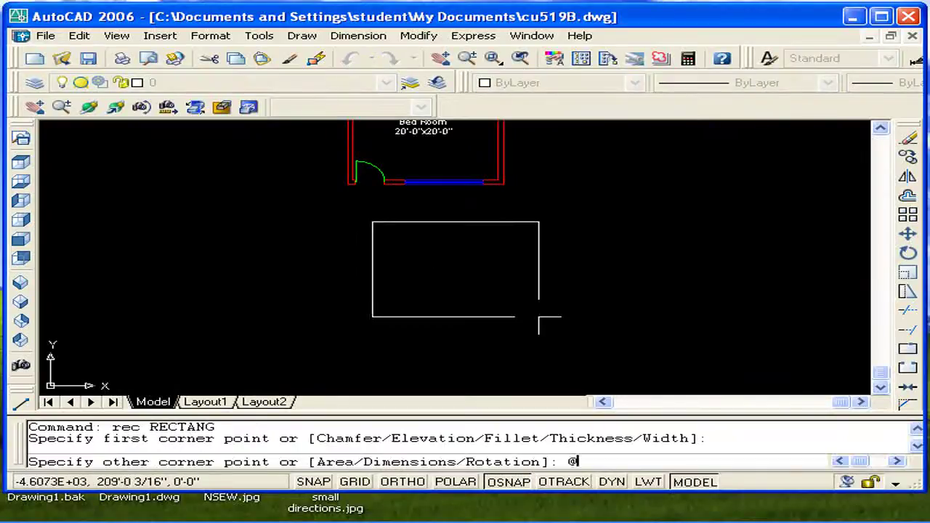
type("0',20")
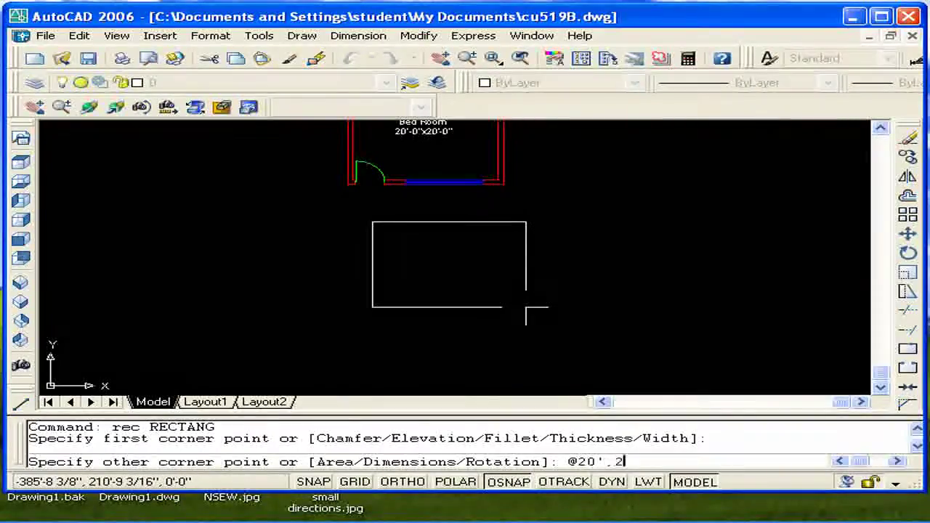
type("'")
key("Return")
scroll(516, 307, "down", 2)
scroll(460, 214, "down", 2)
- Move the rectangle down into position below the existing room
type("m")
key("Return")
left_click(437, 273)
key("Return")
left_click(438, 273)
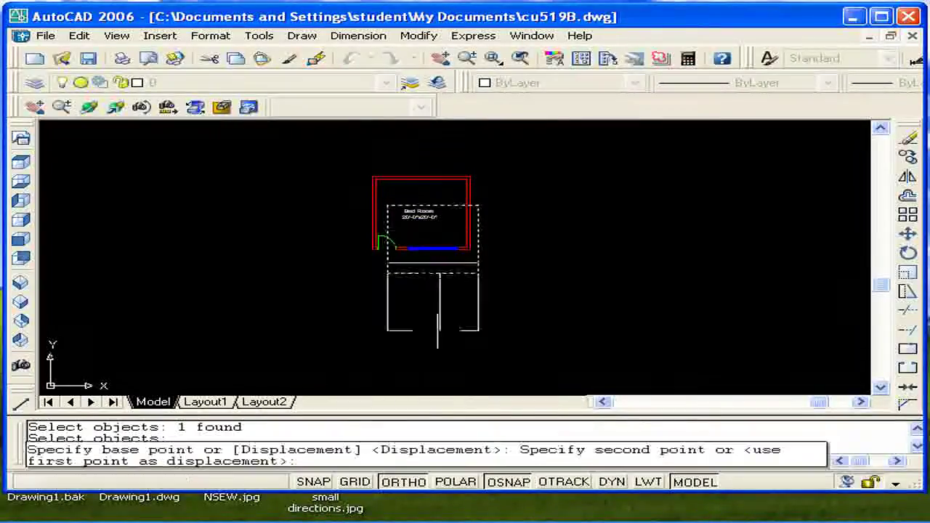
left_click(438, 354)
scroll(444, 327, "up", 3)
middle_click_drag(442, 326, 452, 281)
- Offset the rectangle 9" inward to form the inner wall line
type("o")
key("Return")
type("9\"")
key("Return")
left_click(446, 204)
left_click(415, 312)
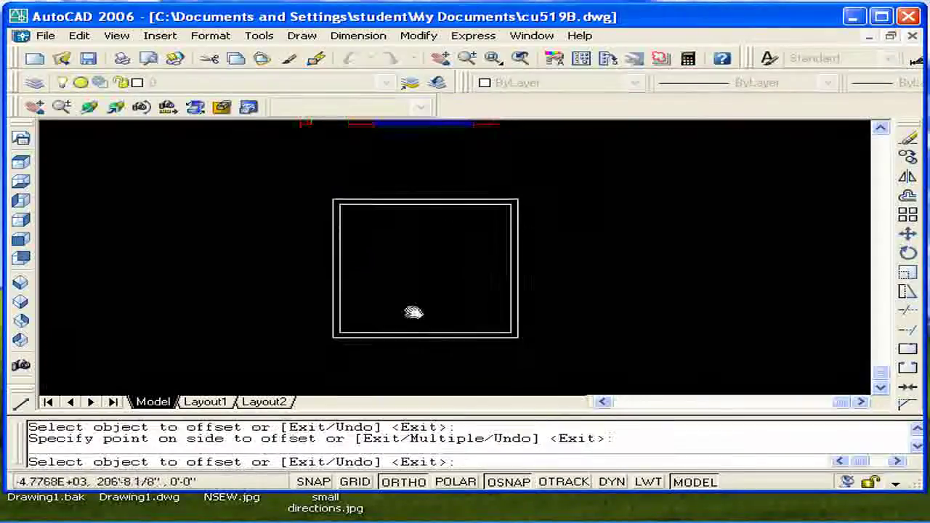
key("Escape")
middle_click_drag(368, 336, 431, 281)
- Explode both wall rectangles into individual lines
type("x")
key("Return")
left_click(429, 267)
left_click(375, 230)
key("Return")
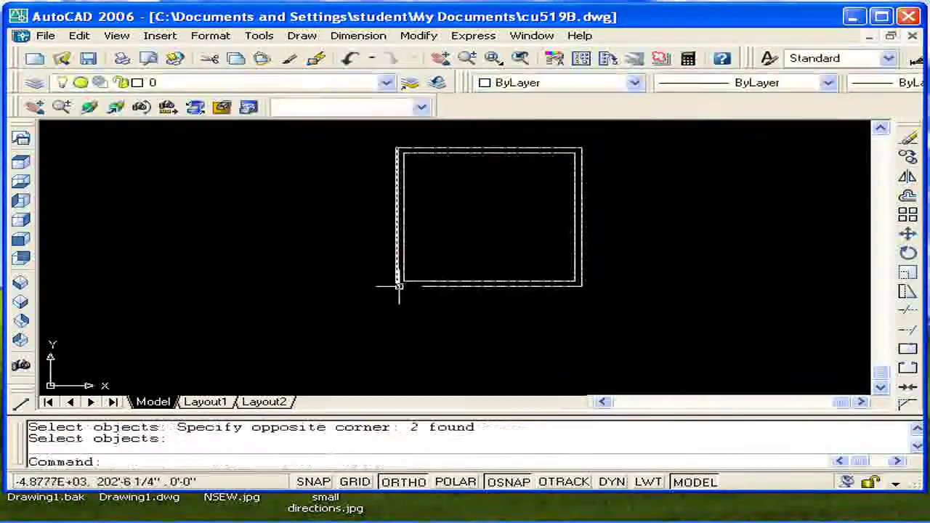
scroll(393, 294, "up", 5)
- Offset the inner left wall line 4" to the right to mark the door's first edge
type("o")
key("Return")
type("4")
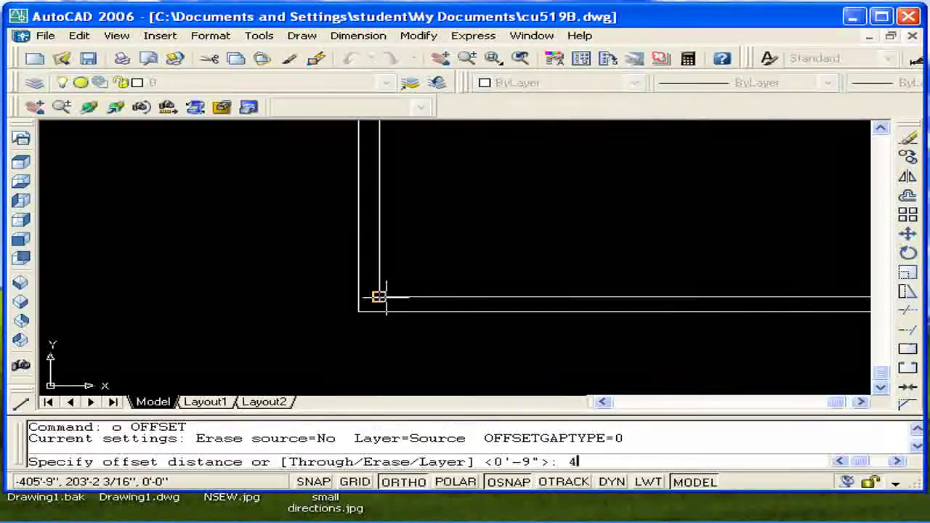
key("Return")
left_click(378, 294)
left_click(384, 291)
key("Escape")
key("Escape")
- Start extending lines to the bottom wall boundary, then cancel the extend
type("ex")
key("Return")
left_click(390, 305)
key("Return")
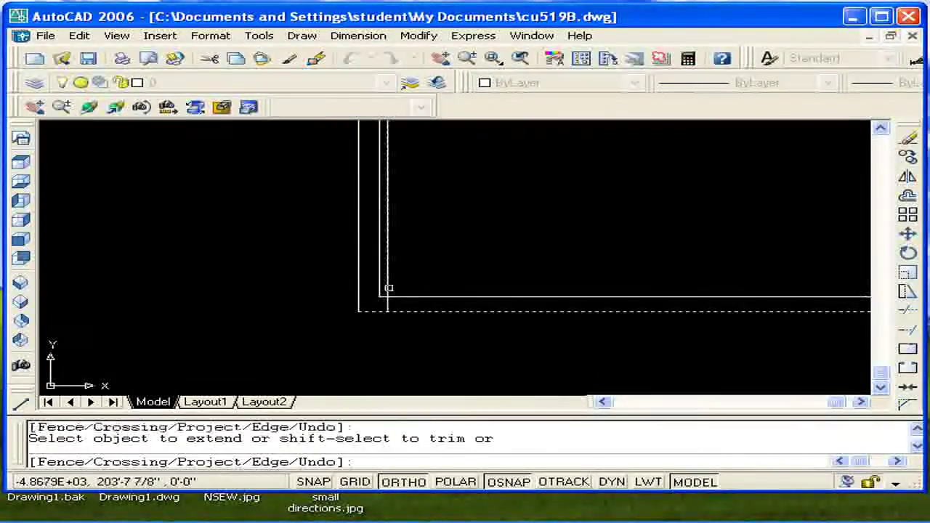
key("Escape")
key("Escape")
scroll(389, 288, "down", 1)
- Offset the door edge line 4' to the right to mark the door opening's other side
type("o")
key("Return")
scroll(387, 288, "down", 1)
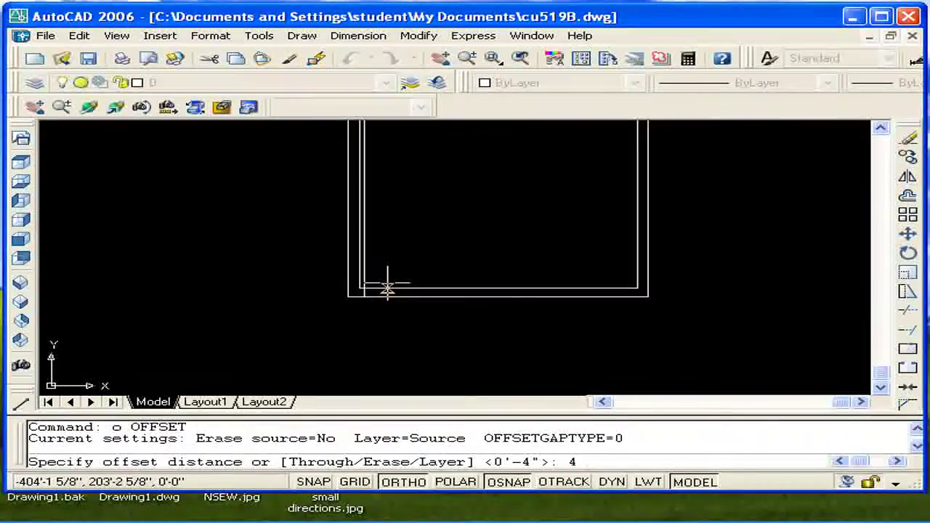
type("'")
key("Return")
left_click(366, 260)
left_click(458, 268)
key("Escape")
- Trim the wall lines between the two door edges to open the doorway
type("tr")
key("Return")
left_click(426, 297)
left_click(427, 280)
left_click(452, 327)
left_click(334, 272)
key("Return")
left_click(490, 251)
left_click(334, 278)
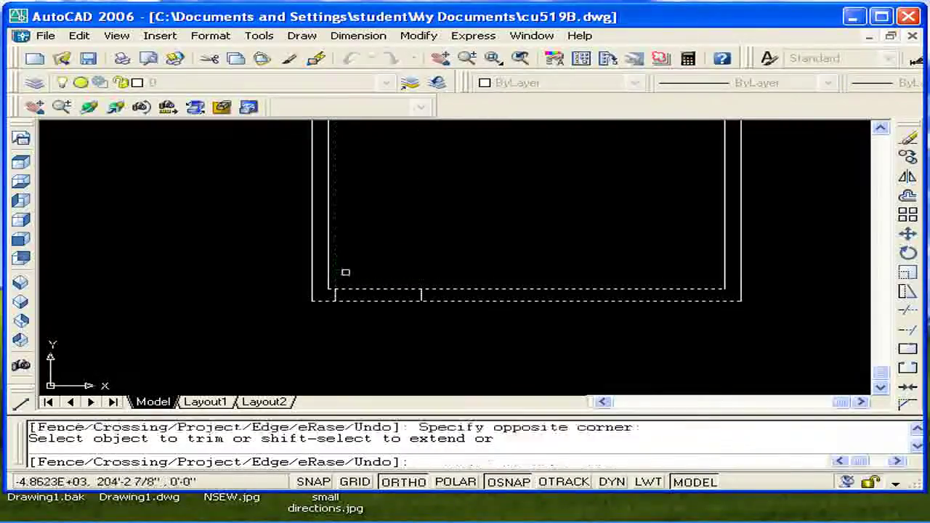
key("Escape")
middle_click_drag(463, 300, 355, 282)
- Draw a vertical guide line at the middle of the bottom wall
type("l")
key("Return")
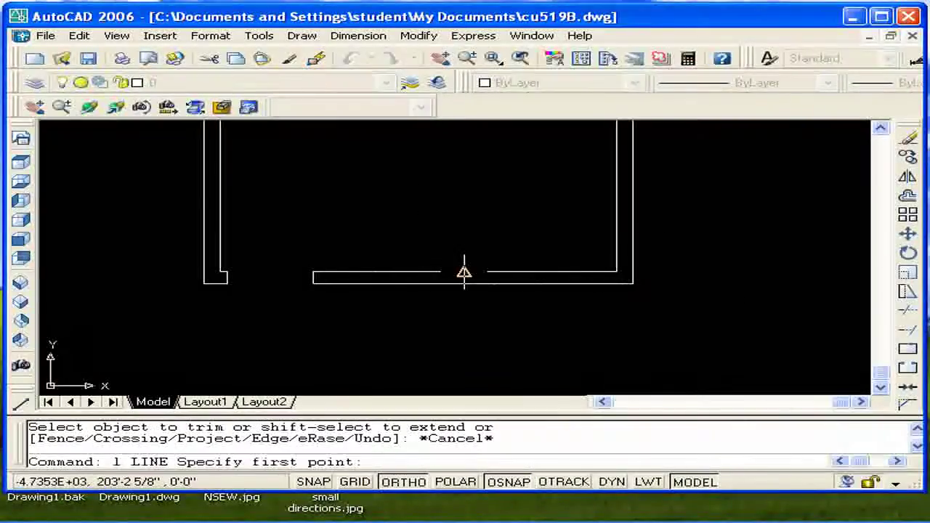
left_click(464, 272)
key("Escape")
key("Escape")
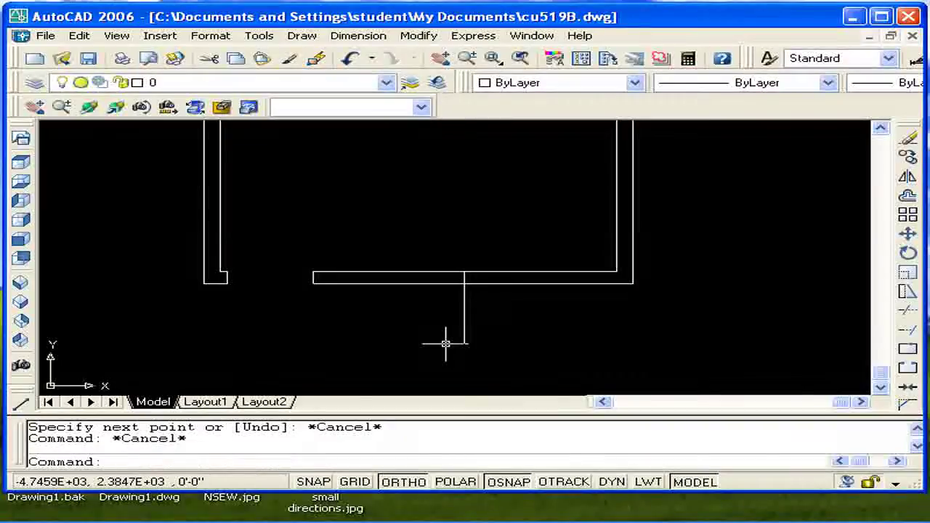
- Offset the guide line 3' to each side, then delete the middle guide
type("o")
key("Return")
type("3'")
key("Return")
left_click(465, 320)
left_click(390, 305)
left_click(463, 306)
left_click(485, 310)
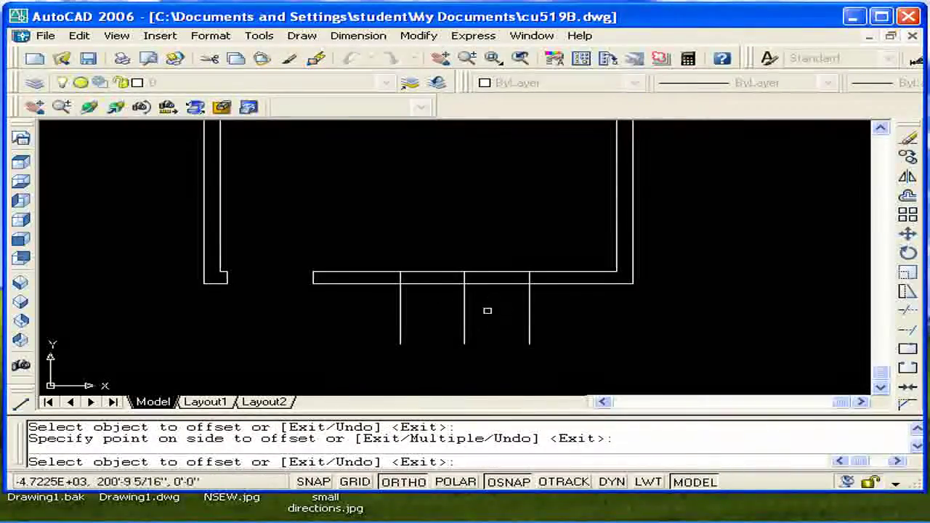
key("Escape")
left_click_drag(486, 310, 457, 295)
key("Delete")
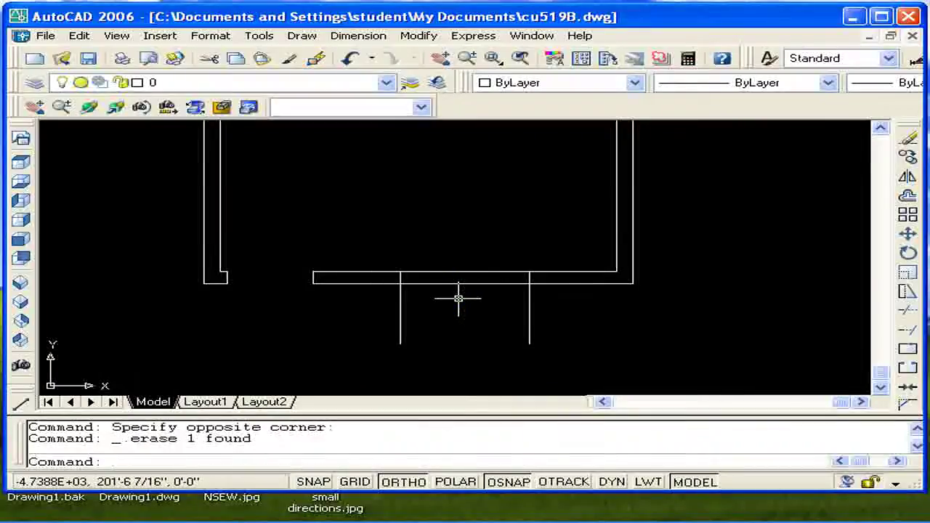
- Trim the bottom wall between the two guides to cut the window opening
type("tr")
key("Return")
left_click(577, 337)
left_click(389, 255)
key("Return")
left_click_drag(386, 316, 621, 366)
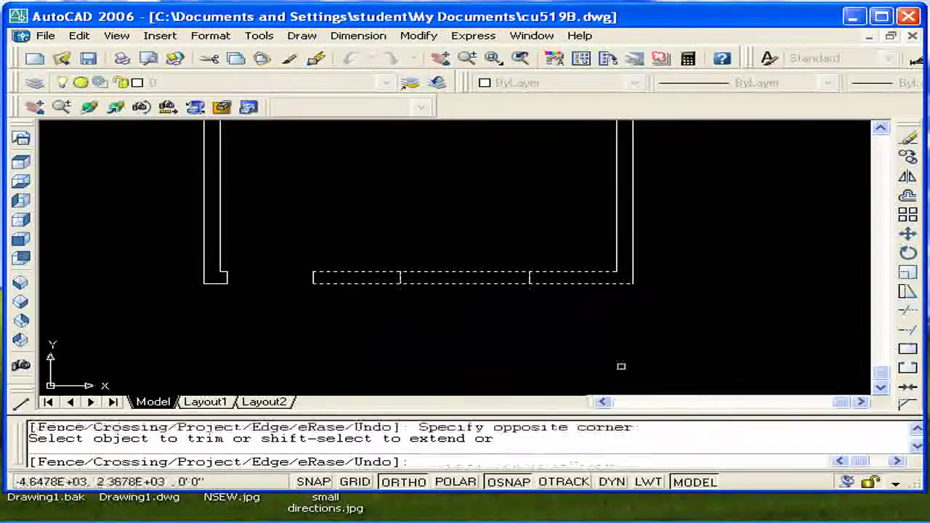
key("Escape")
scroll(438, 234, "down", 2)
scroll(435, 297, "down", 1)
scroll(330, 329, "up", 5)
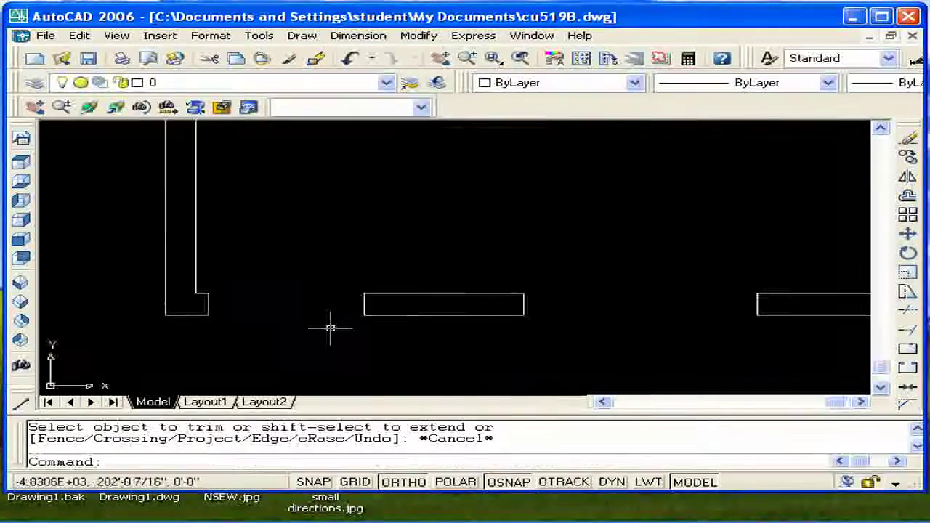
middle_click_drag(330, 329, 548, 335)
- Draw the door leaf line from the wall edge and a swing circle centred at the hinge
type("l")
key("Return")
left_click(427, 310)
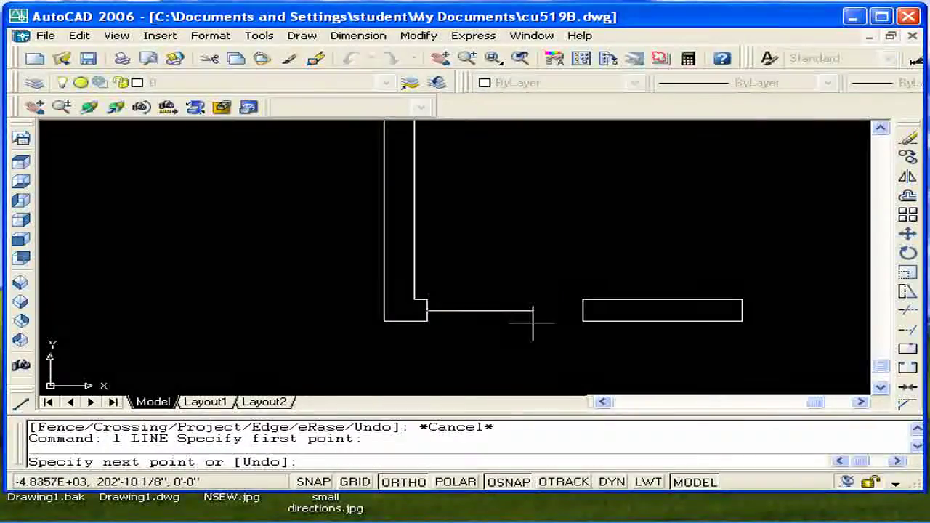
left_click(462, 154)
key("Escape")
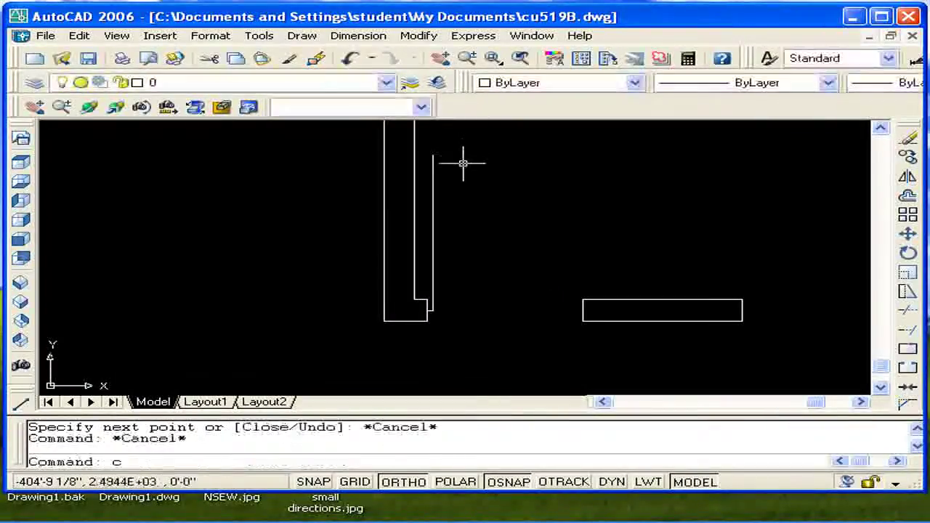
key("Return")
left_click(432, 310)
key("Escape")
key("Escape")
- Trim the circle against the door leaf and walls, leaving only the swing arc
key("Return")
left_click(574, 220)
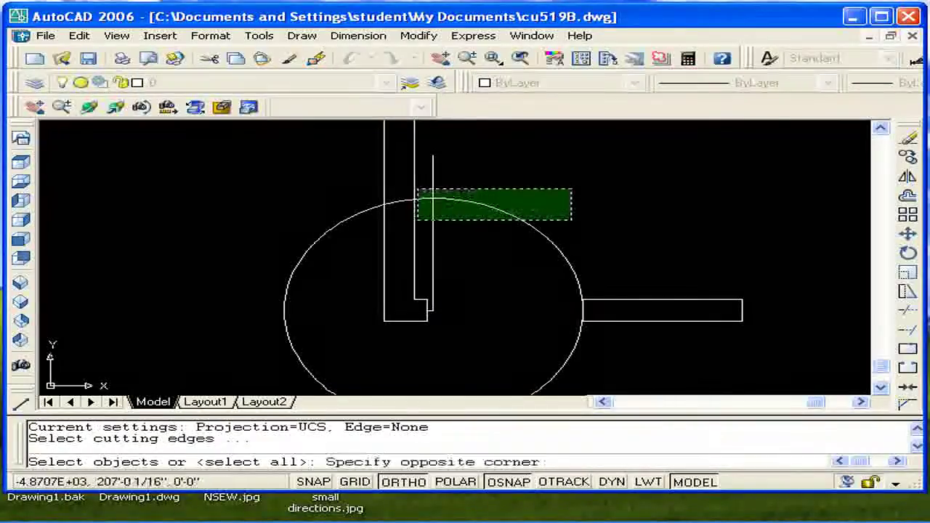
left_click(411, 183)
left_click(594, 310)
left_click(576, 305)
key("Return")
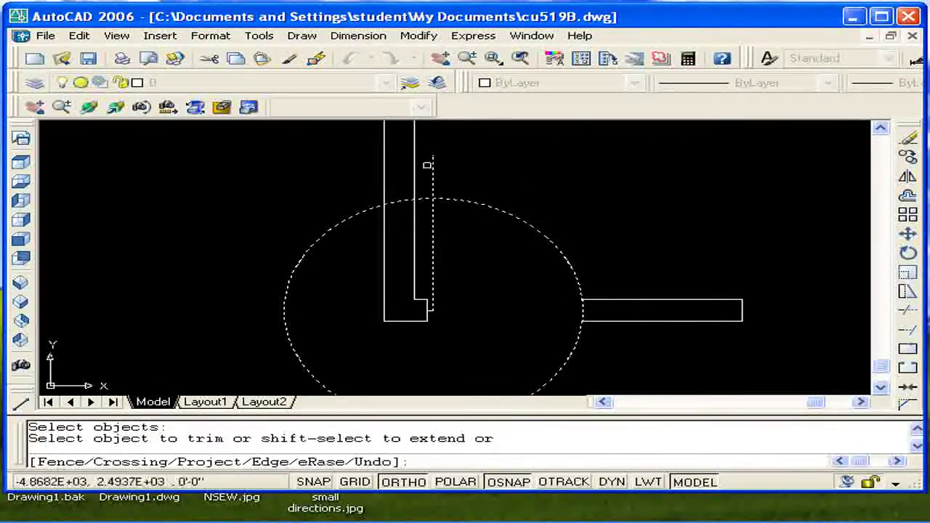
left_click(342, 221)
mouse_move(617, 262)
middle_mouse_down()
mouse_move(155, 263)
mouse_move(293, 269)
middle_mouse_up()
key("Escape")
- Draw closing lines across the top and bottom of the window opening
key("Escape")
type("l")
key("Return")
left_click(299, 263)
left_click(533, 263)
key("Escape")
key("Escape")
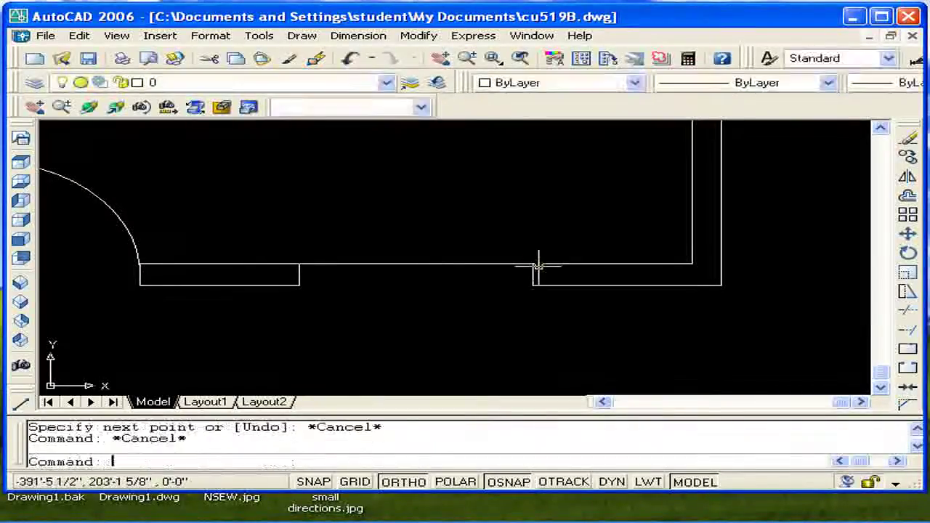
type("l")
key("Return")
left_click(299, 284)
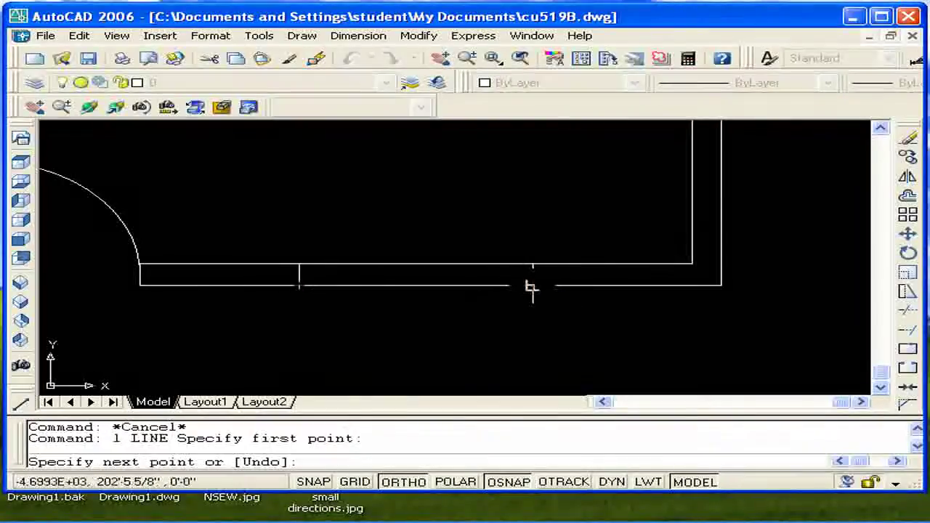
left_click(531, 287)
key("Escape")
key("Escape")
- Offset a window edge line 3" into the opening and select the three window lines
type("o")
key("Return")
type("3\"")
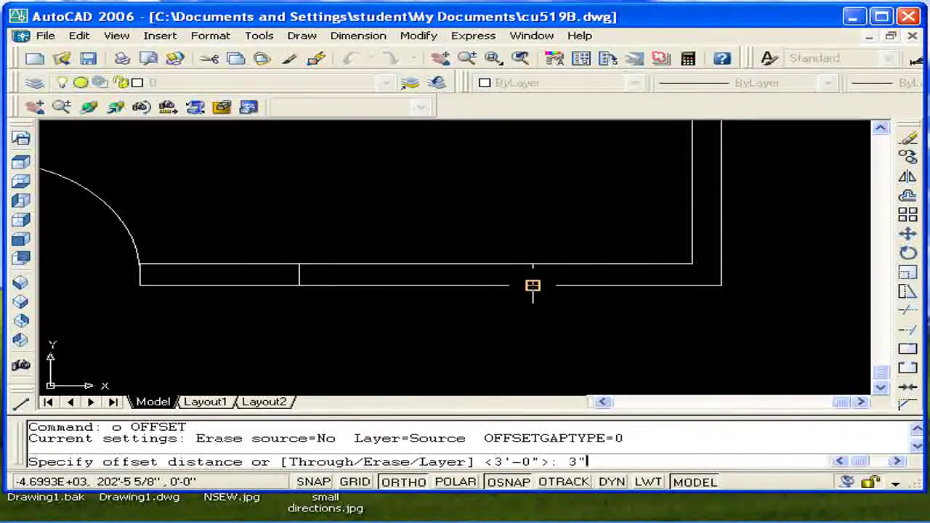
key("Return")
left_click(482, 263)
left_click(443, 272)
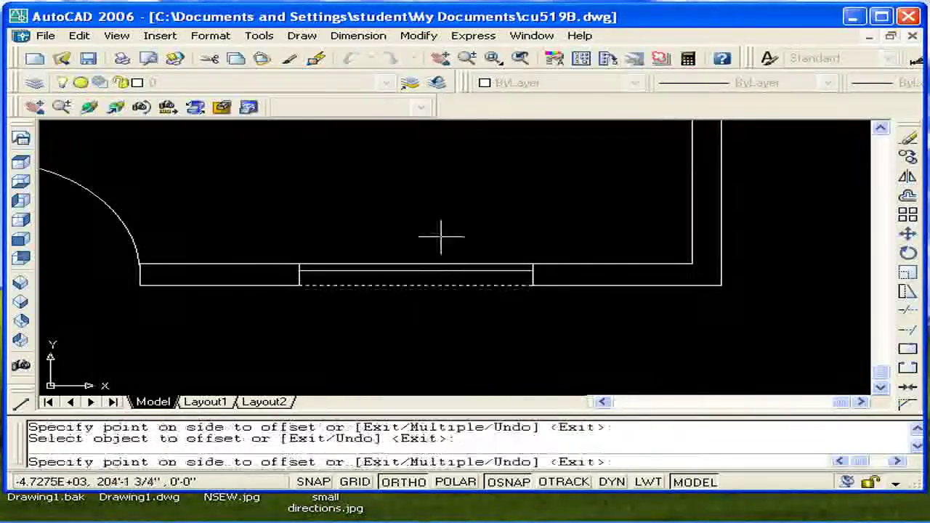
key("Escape")
left_click(441, 246)
left_click(458, 311)
- Put the window lines on the win layer so they show blue
left_click(386, 82)
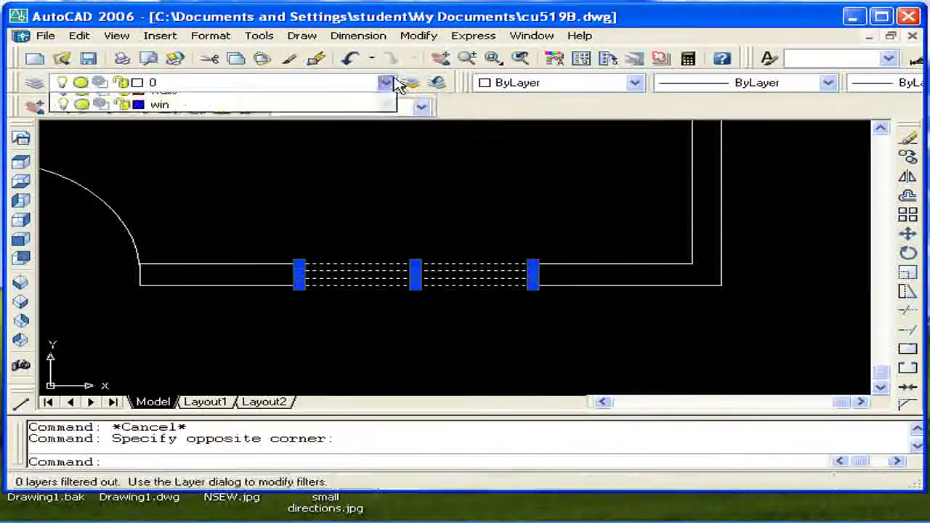
left_click(201, 157)
key("Escape")
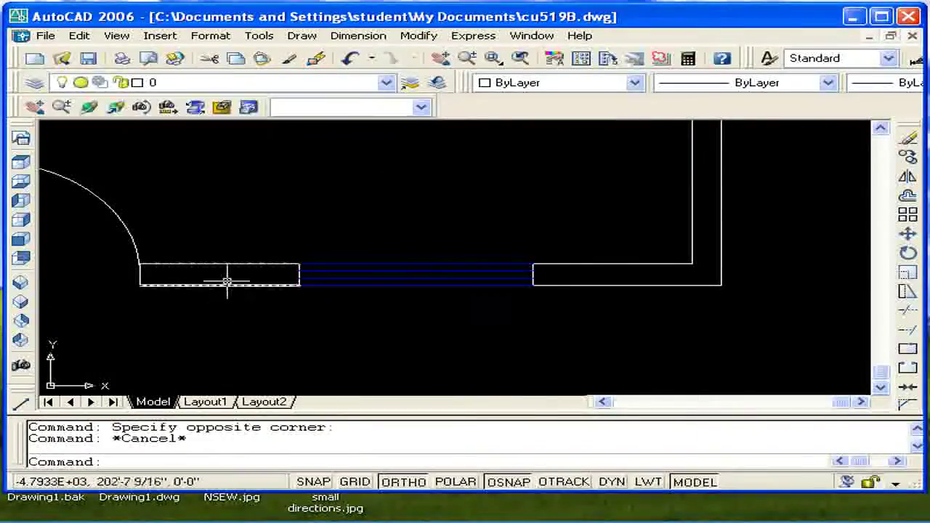
- Select the door arc and leaf and move them to the green doors layer
middle_click_drag(181, 168, 444, 181)
left_click(443, 182)
left_click(251, 263)
left_click(277, 305)
left_click(253, 270)
left_click(386, 82)
left_click(162, 125)
key("Escape")
key("Escape")
- Turn off the doors layer and put all the wall lines on the red walls layer
left_click(385, 82)
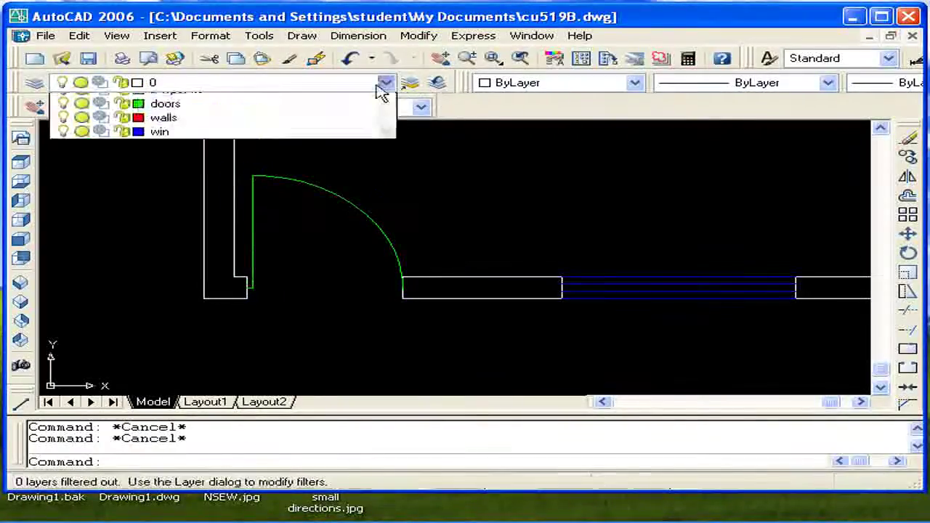
left_click(62, 128)
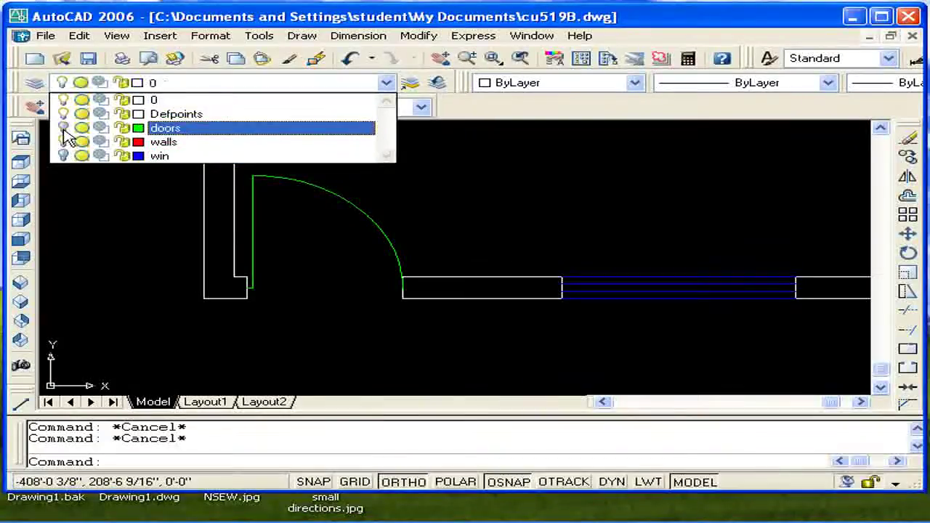
left_click(117, 205)
scroll(401, 252, "down", 5)
left_click(560, 317)
left_click(302, 131)
left_click(385, 83)
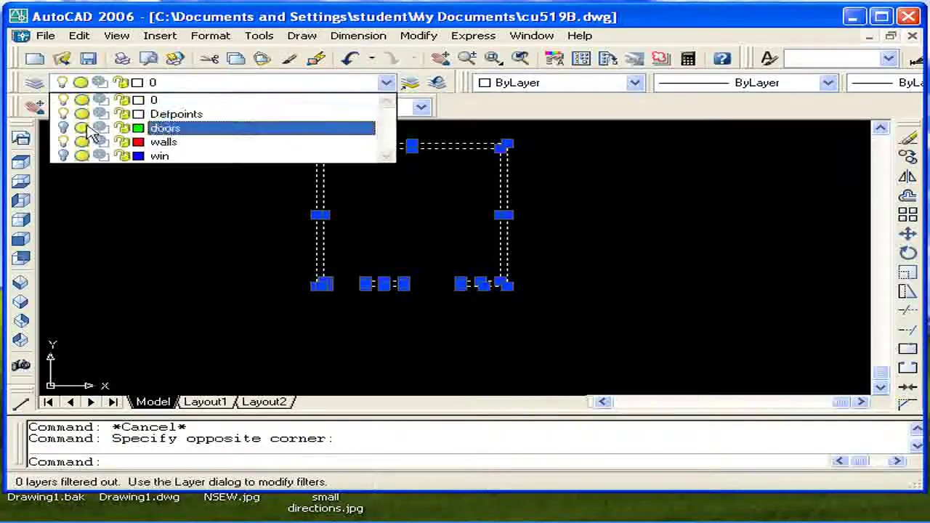
left_click(168, 142)
key("Escape")
- Freeze and thaw the doors layer, then turn it back on
left_click(386, 82)
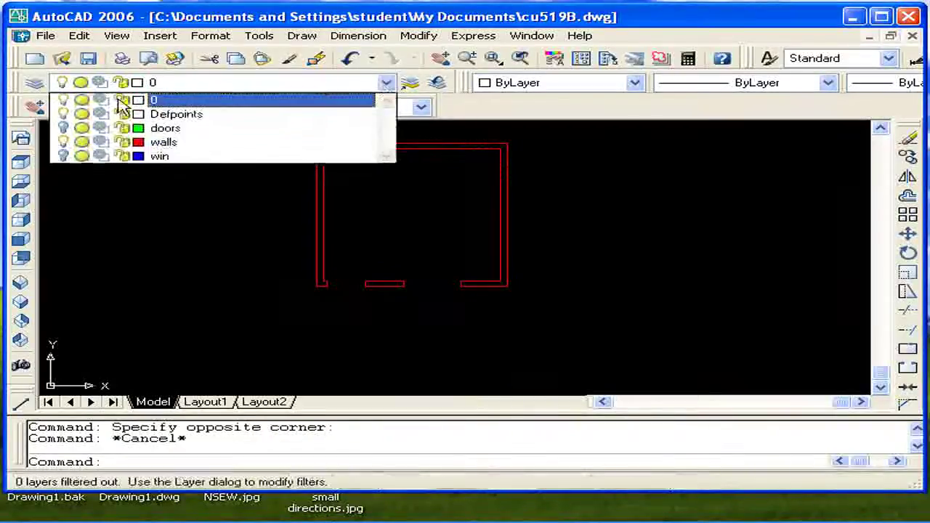
left_click(79, 129)
left_click(79, 129)
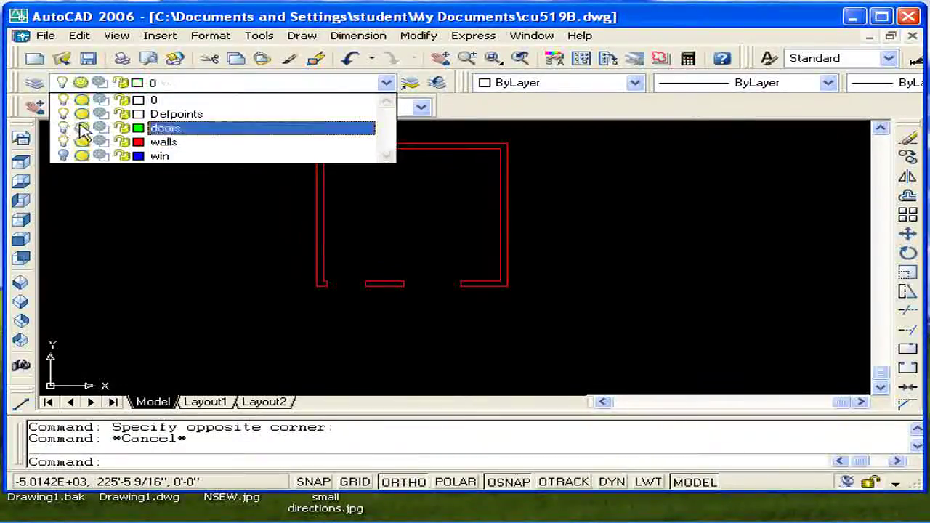
left_click(177, 226)
mouse_move(372, 247)
middle_mouse_down()
mouse_move(439, 212)
mouse_move(457, 260)
middle_mouse_up()
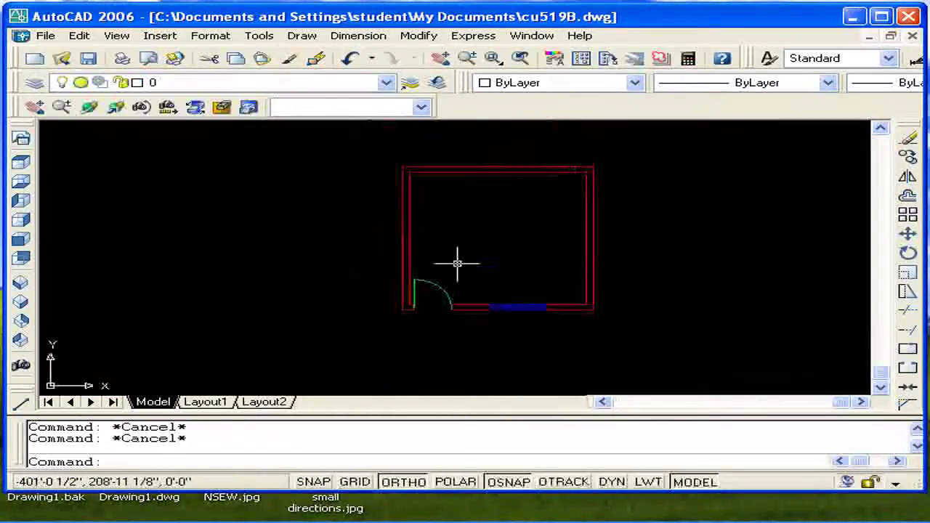
- Add 20' linear dimensions along the room's left and bottom sides using DLI
type("dli")
key("Return")
left_click(402, 168)
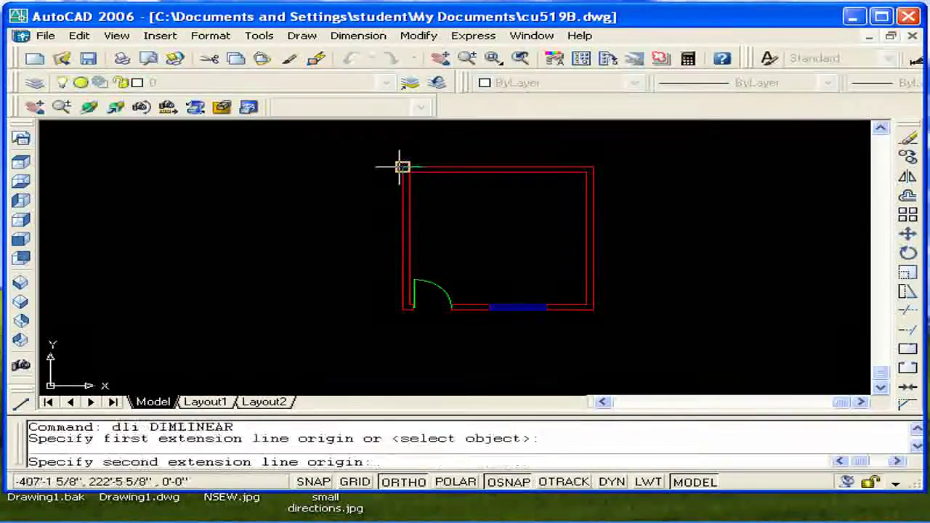
left_click(402, 308)
left_click(361, 308)
key("Return")
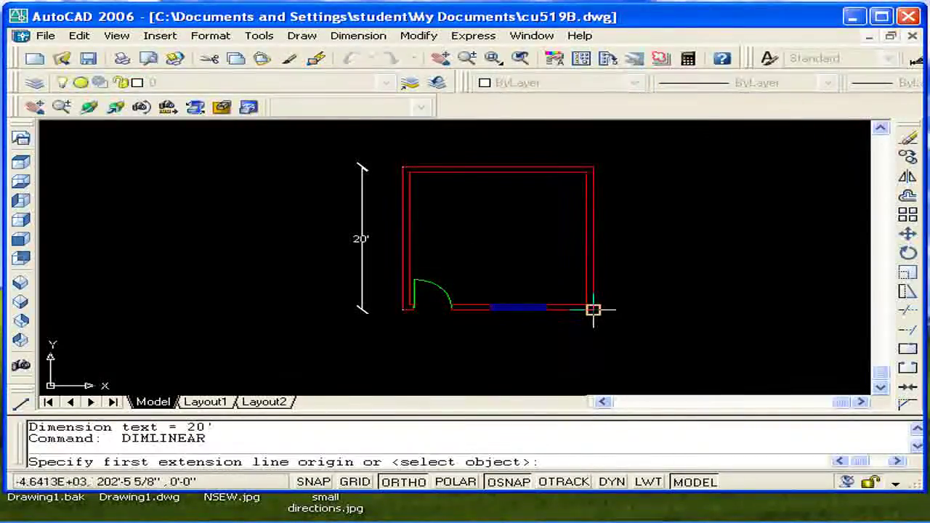
left_click(593, 310)
left_click(403, 308)
left_click(494, 332)
- Add 20' linear dimensions along the room's top and right sides
key("Return")
left_click(592, 169)
left_click(403, 169)
left_click(494, 145)
key("Return")
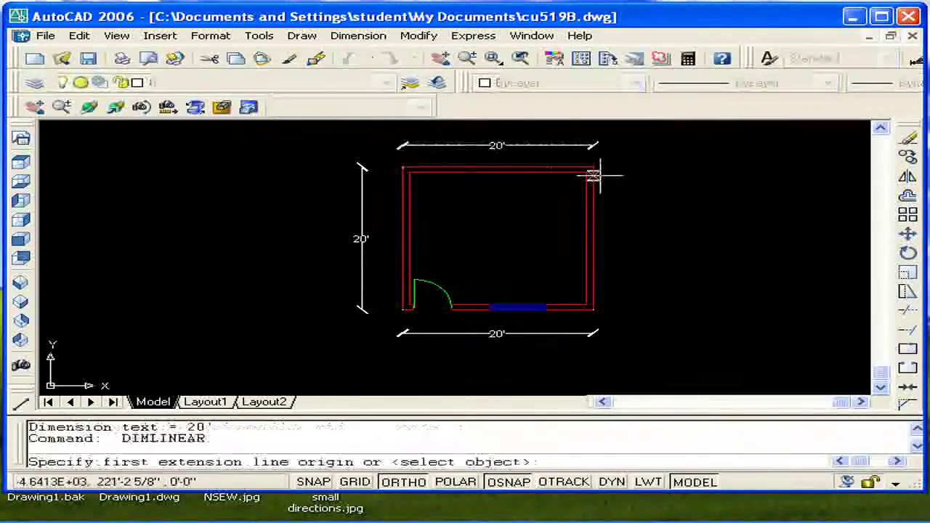
left_click(593, 169)
left_click(593, 308)
left_click(626, 311)
- Save the drawing
key("Escape")
key("Escape")
middle_click_drag(534, 309, 524, 298)
key("ctrl+s")
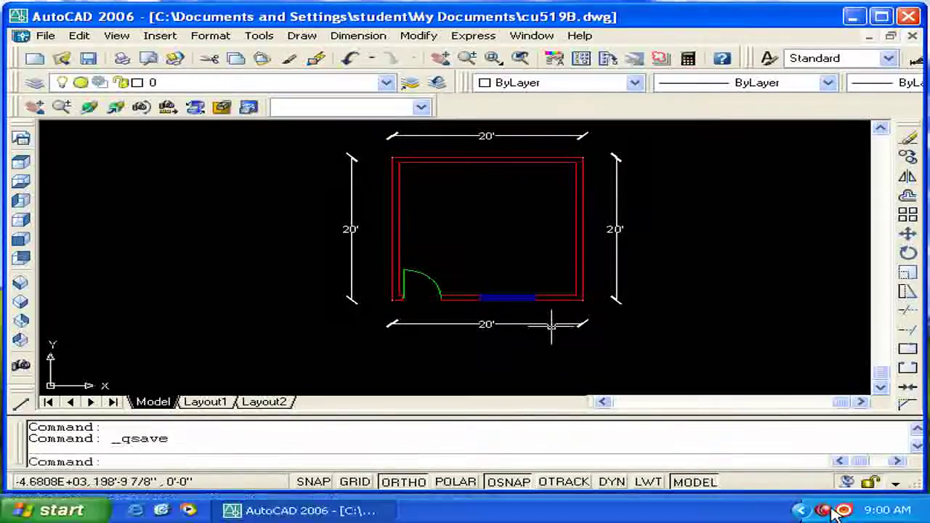
- Zoom and pan around the dimensioned room, then zoom toward its upper-left corner
scroll(498, 235, "up", 2)
mouse_move(497, 234)
middle_mouse_down()
mouse_move(600, 220)
mouse_move(479, 239)
mouse_move(504, 245)
middle_mouse_up()
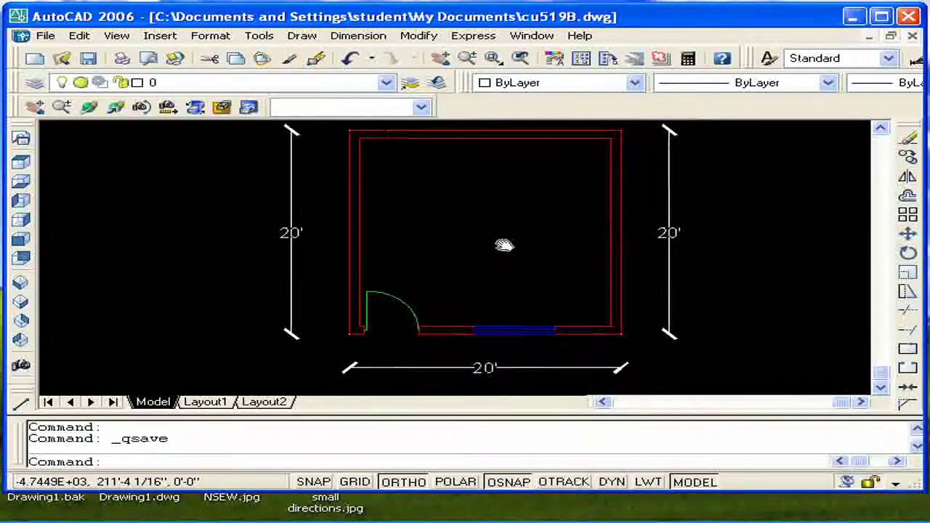
mouse_move(610, 281)
middle_mouse_down()
mouse_move(555, 259)
mouse_move(585, 330)
mouse_move(533, 255)
mouse_move(545, 306)
mouse_move(557, 274)
mouse_move(541, 282)
mouse_move(544, 254)
mouse_move(538, 301)
mouse_move(533, 276)
middle_mouse_up()
scroll(533, 276, "down", 2)
mouse_move(456, 264)
middle_mouse_down()
mouse_move(500, 257)
mouse_move(491, 269)
middle_mouse_up()
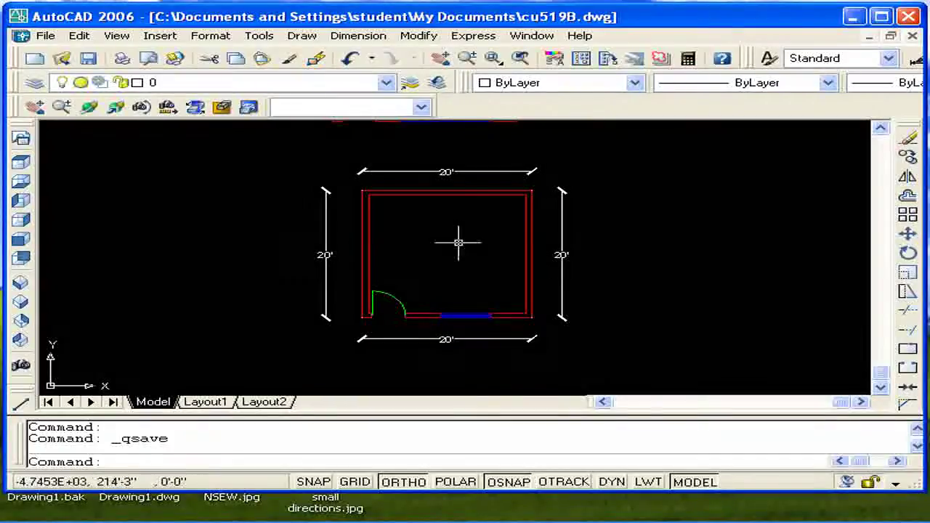
middle_click_drag(560, 203, 566, 196)
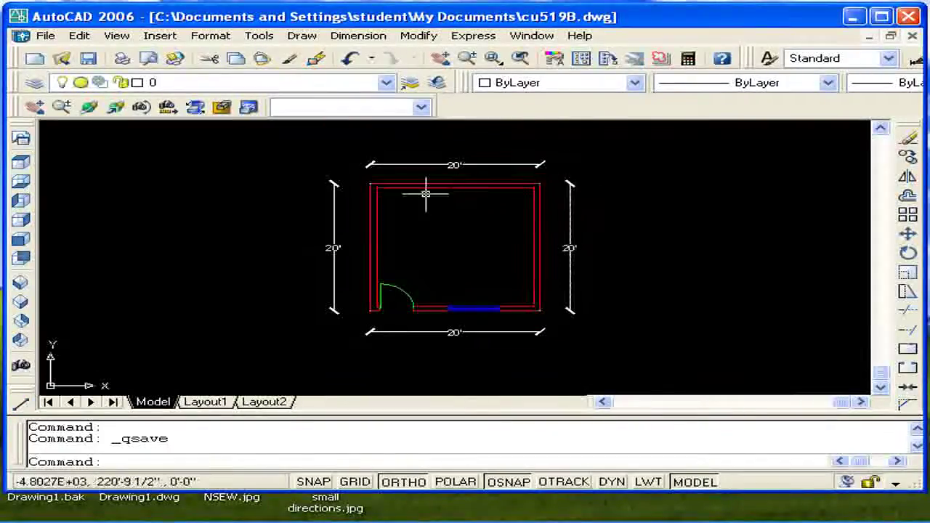
key("Escape")
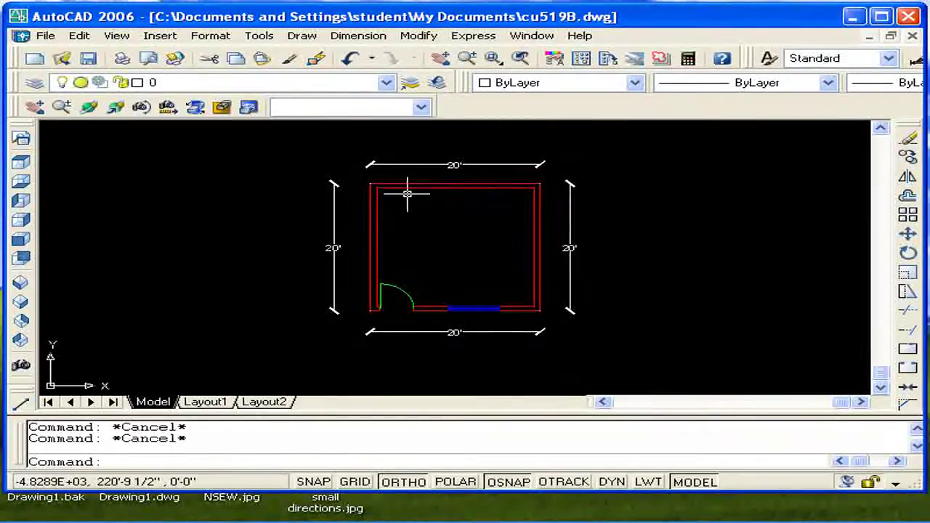
scroll(375, 193, "up", 2)
type("dli")
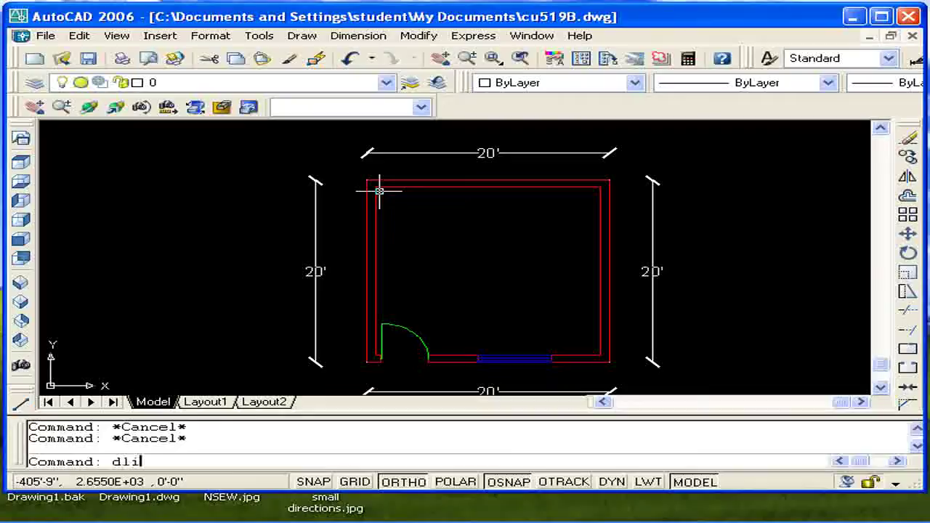
- Dimension the inside width along the top wall as 18'-6"
key("Return")
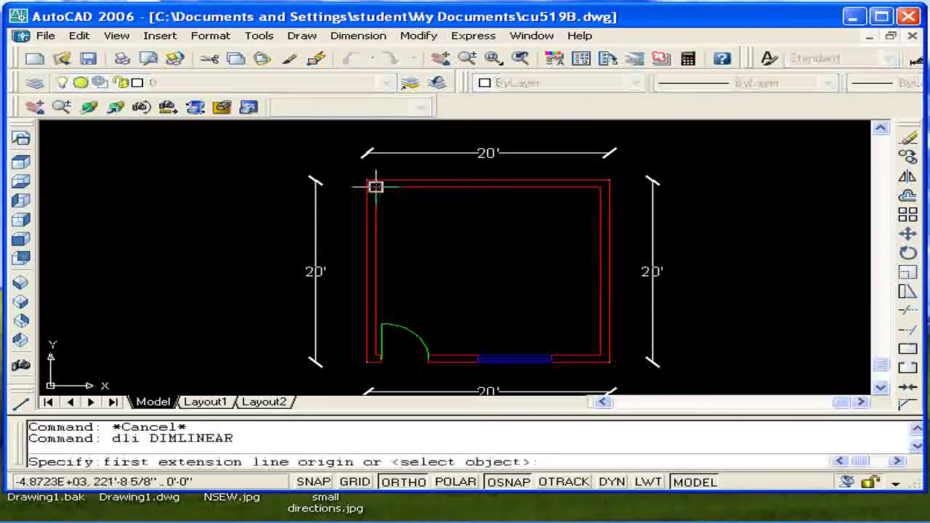
left_click(383, 187)
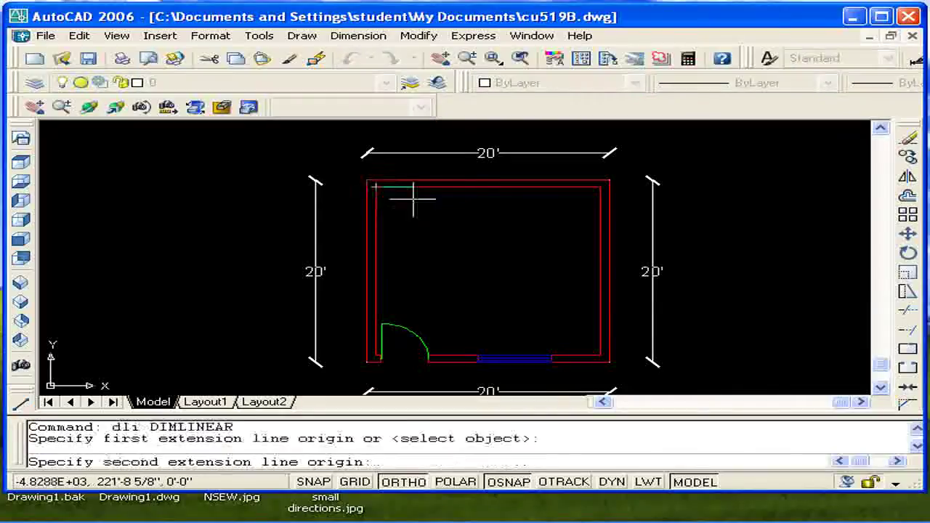
left_click(597, 187)
left_click(592, 201)
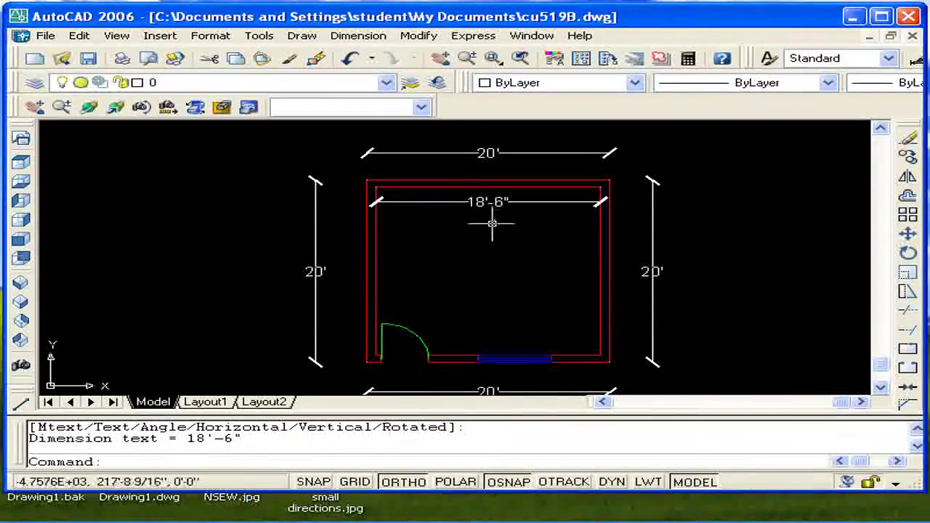
scroll(494, 216, "up", 3)
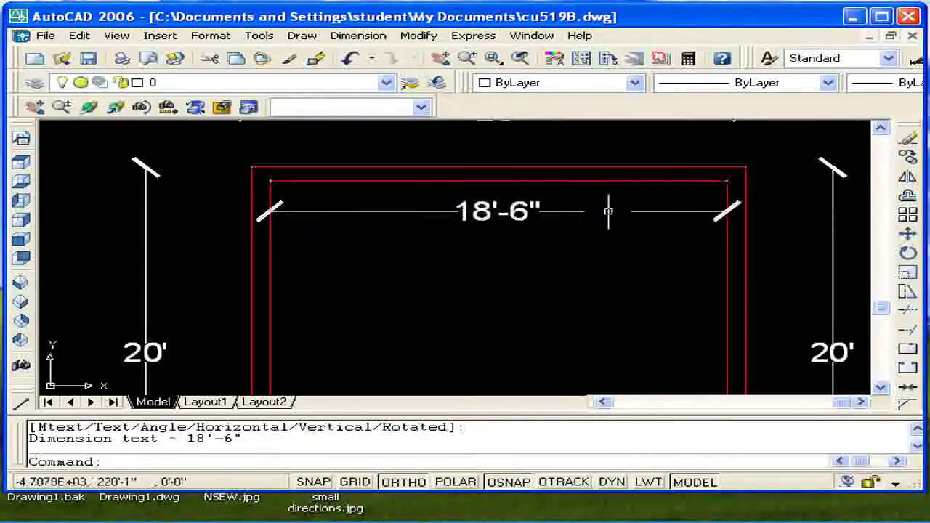
middle_click_drag(552, 217, 544, 187)
scroll(554, 185, "down", 5)
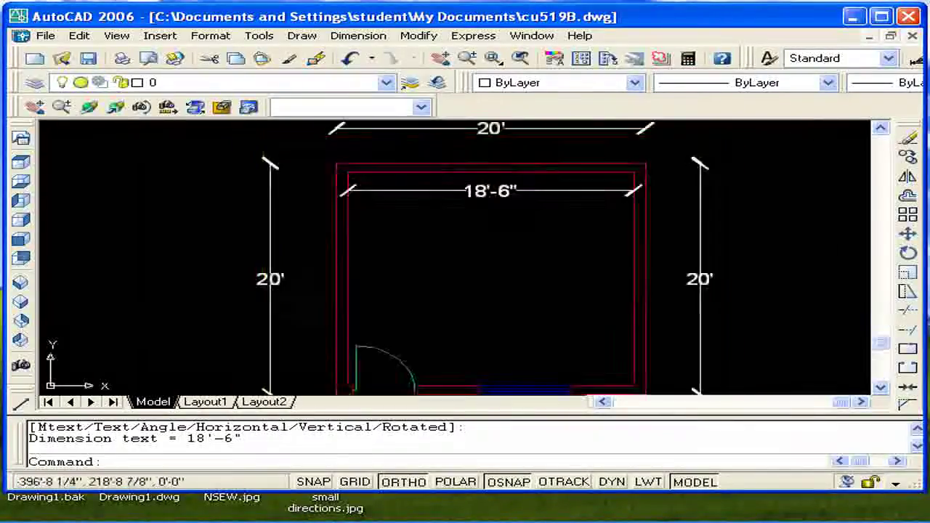
- Add the vertical 18'-6" interior dimension along the inner left wall
key("Return")
left_click(465, 146)
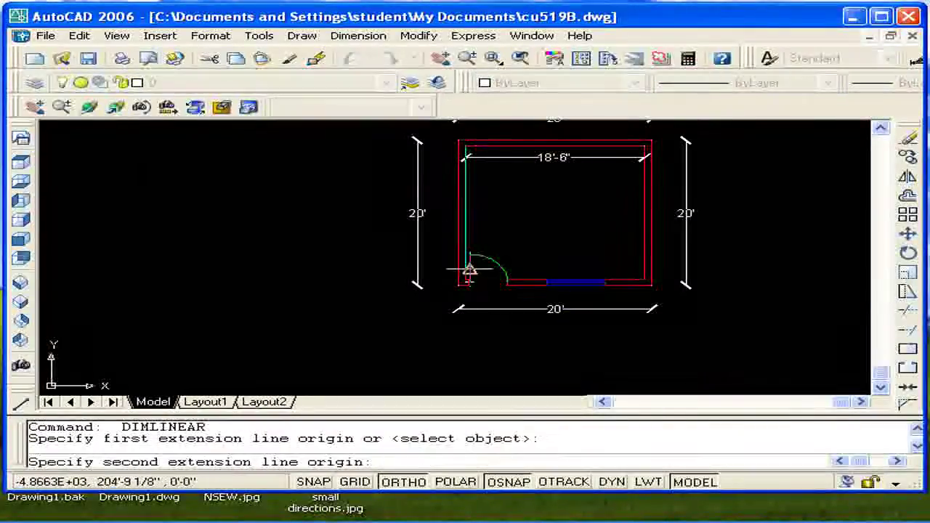
scroll(468, 270, "up", 3)
left_click(464, 291)
left_click(490, 240)
scroll(506, 218, "down", 4)
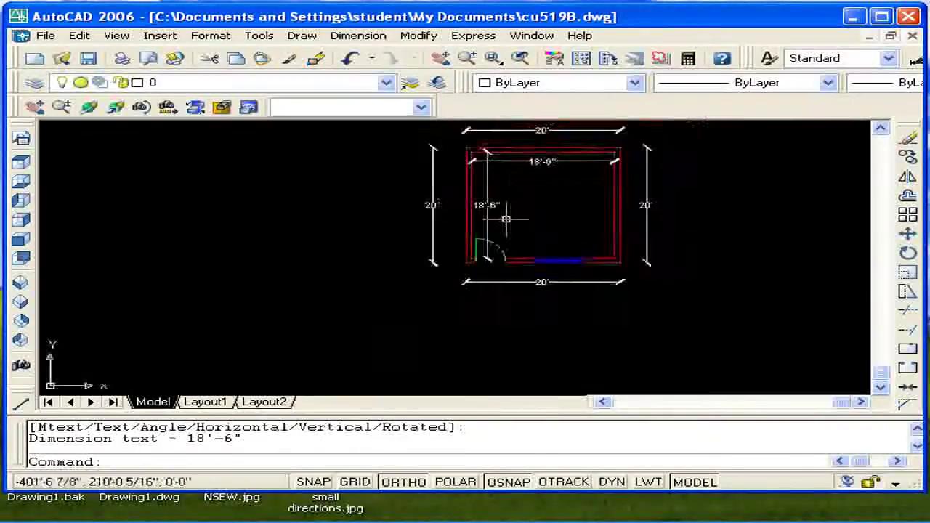
scroll(505, 218, "up", 4)
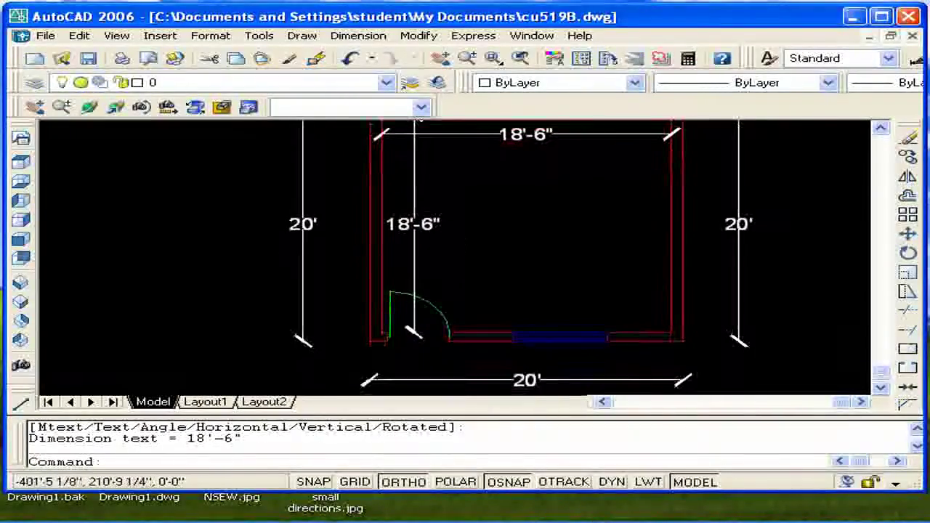
scroll(459, 243, "down", 2)
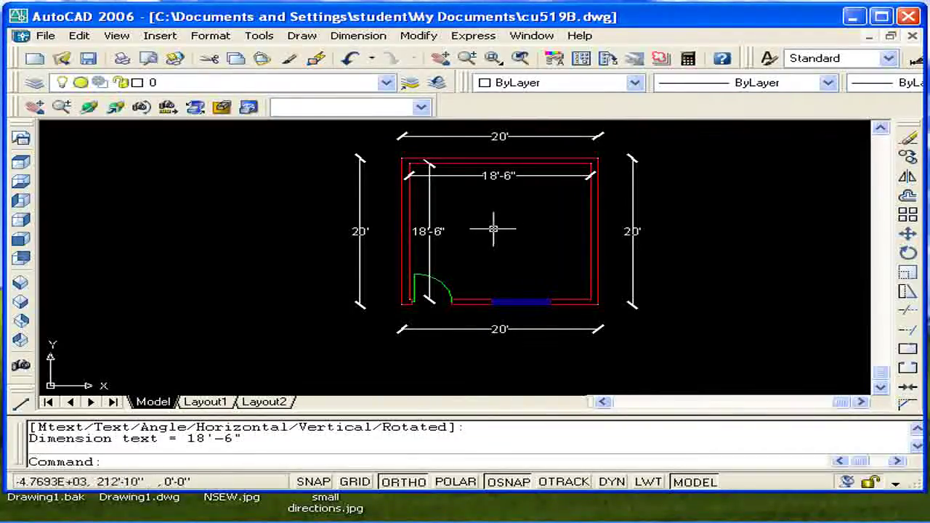
mouse_move(480, 215)
middle_mouse_down()
mouse_move(442, 265)
mouse_move(438, 201)
middle_mouse_up()
scroll(436, 244, "up", 2)
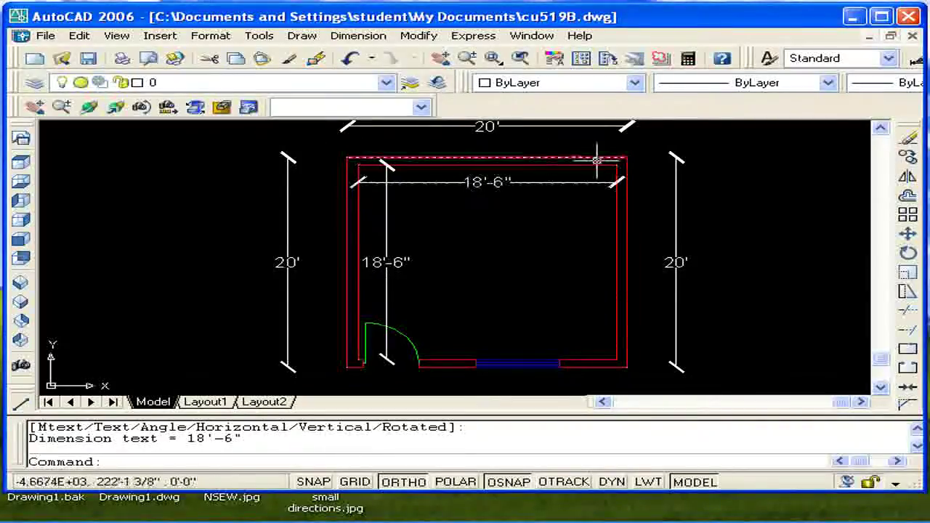
scroll(647, 276, "down", 1)
scroll(554, 297, "down", 1)
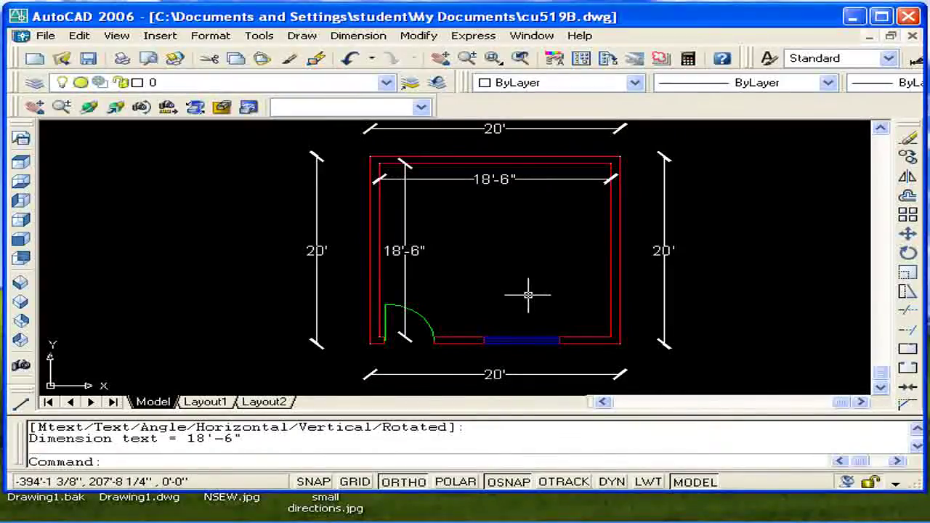
- Delete the two 18'-6" interior dimensions
left_click(513, 175)
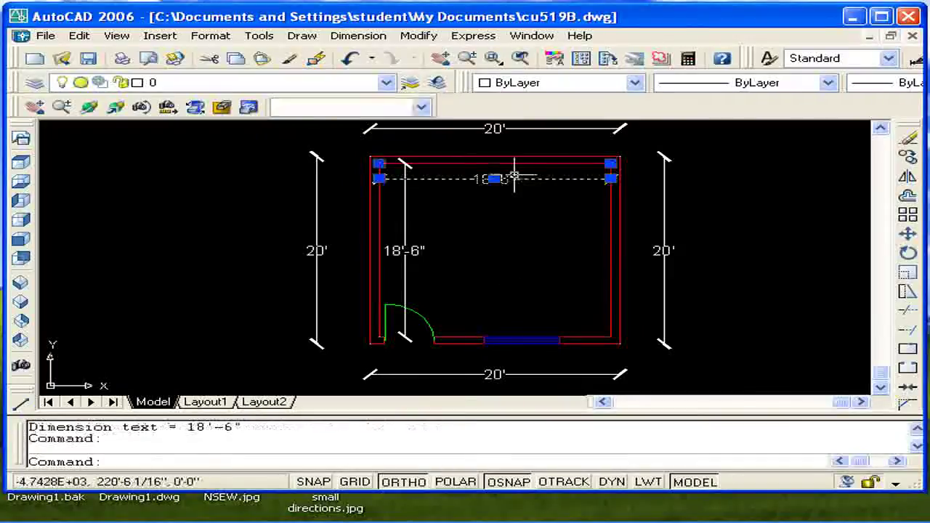
key("Delete")
left_click(404, 250)
key("Delete")
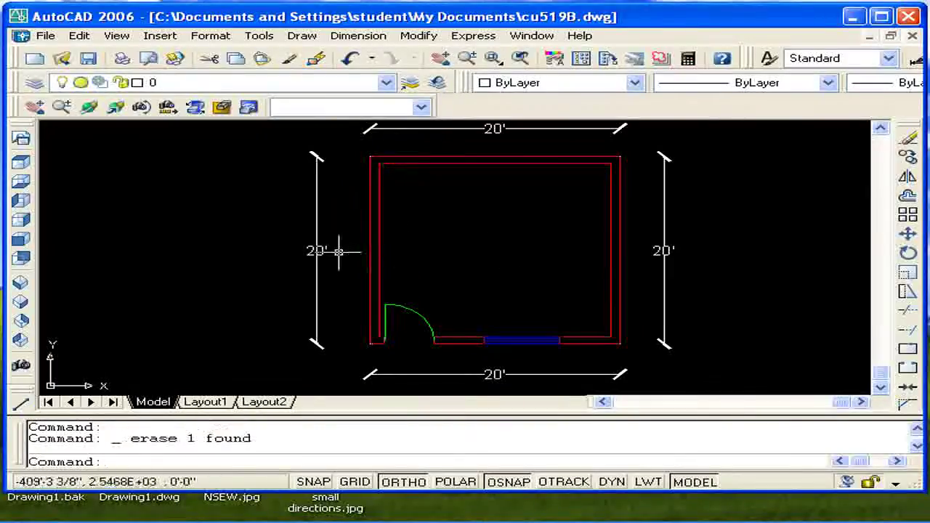
- Delete the four 20' outer dimensions on the top, right, left and bottom
middle_click_drag(501, 134, 491, 151)
left_click(497, 143)
key("Delete")
left_click(655, 262)
key("Delete")
left_click(303, 264)
key("Delete")
mouse_move(413, 342)
middle_mouse_down()
mouse_move(415, 266)
mouse_move(425, 332)
middle_mouse_up()
left_click(487, 313)
key("Delete")
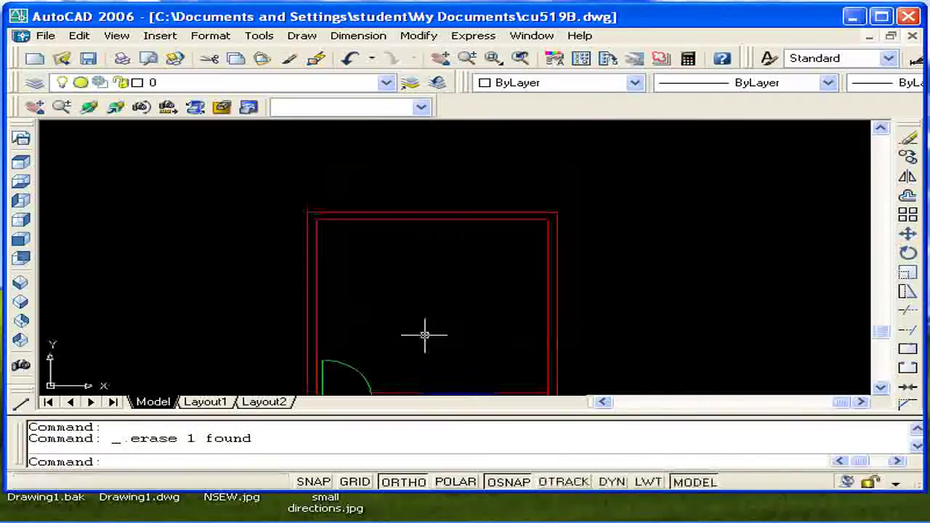
key("Escape")
key("Escape")
- Zoom in on the top wall and start the STRETCH command
scroll(519, 207, "up", 2)
mouse_move(525, 214)
middle_mouse_down()
mouse_move(518, 204)
mouse_move(589, 203)
middle_mouse_up()
type("s")
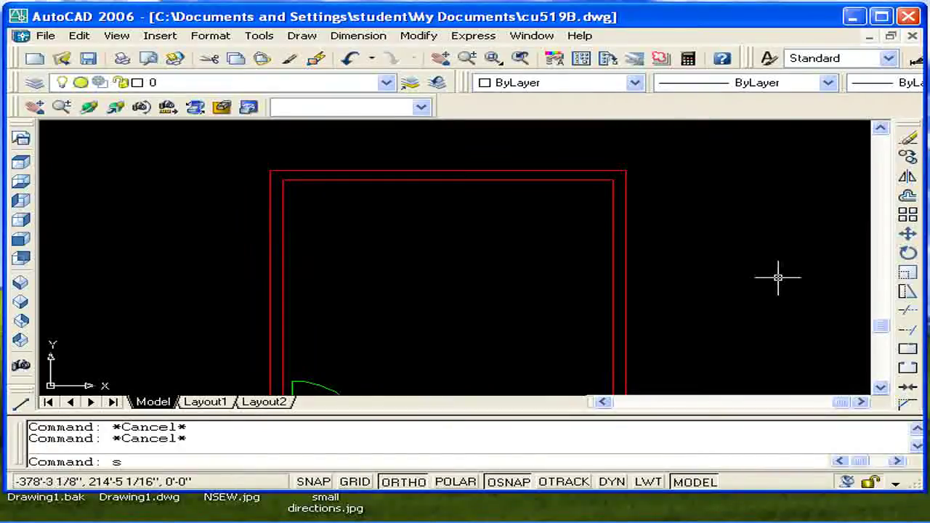
middle_click_drag(690, 273, 684, 265)
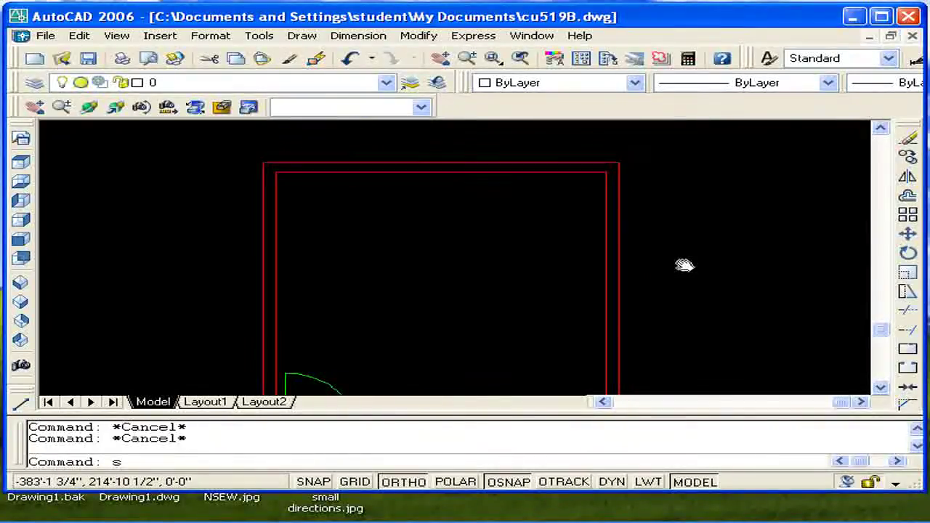
middle_click_drag(684, 265, 668, 251)
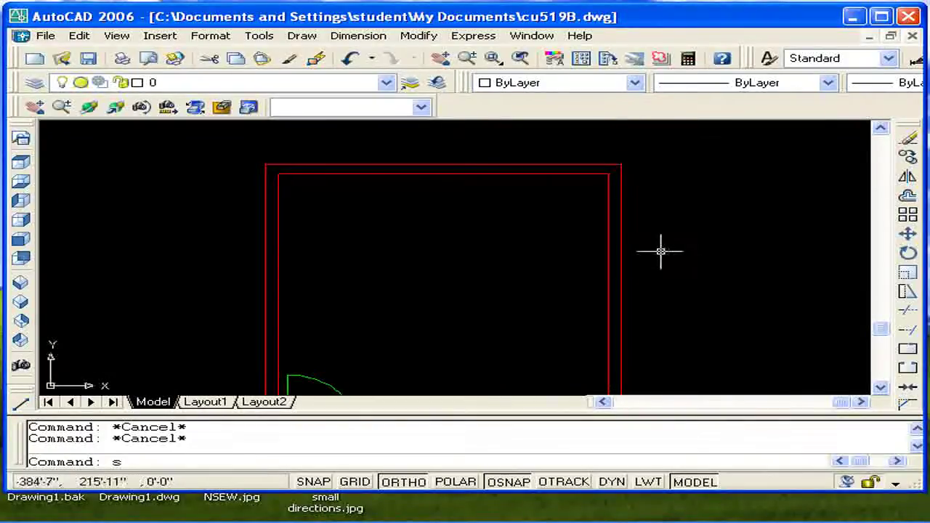
key("Return")
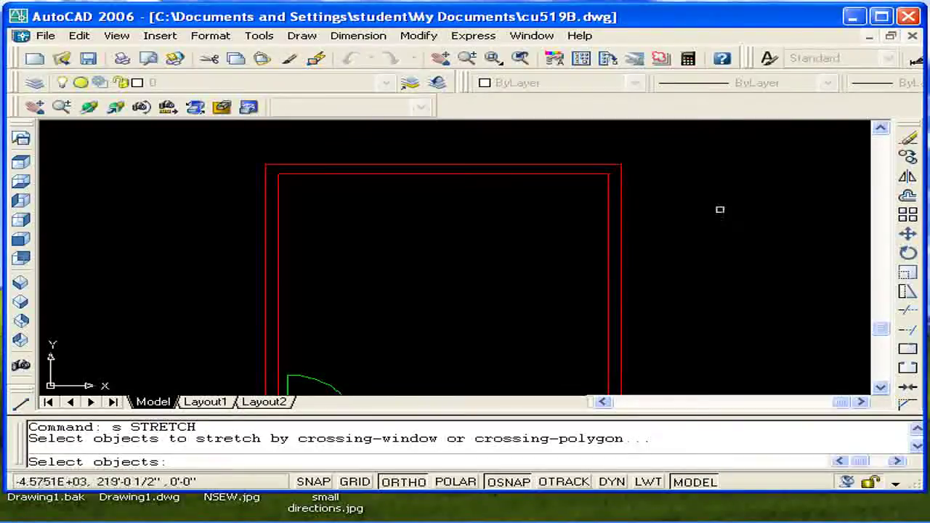
left_click(698, 197)
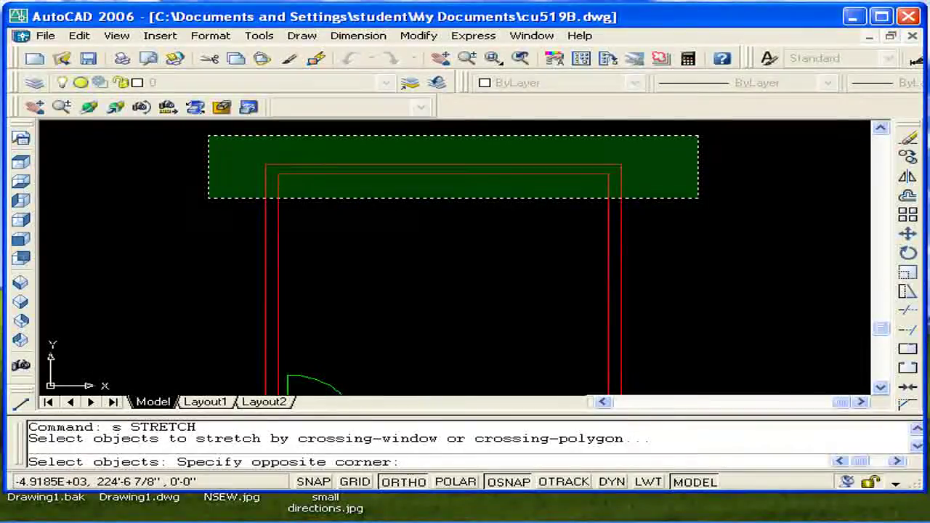
left_click(209, 135)
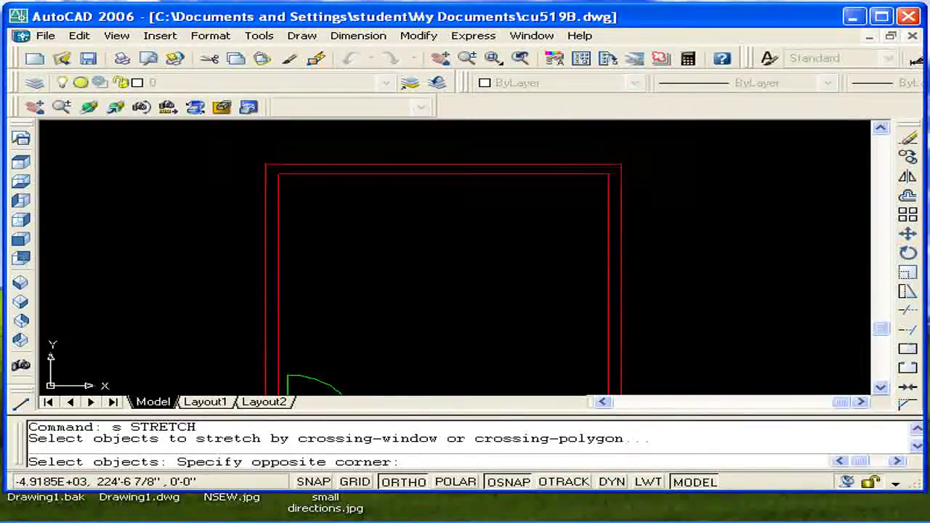
mouse_move(605, 383)
middle_mouse_down()
mouse_move(590, 310)
mouse_move(563, 315)
mouse_move(543, 408)
mouse_move(565, 408)
middle_mouse_up()
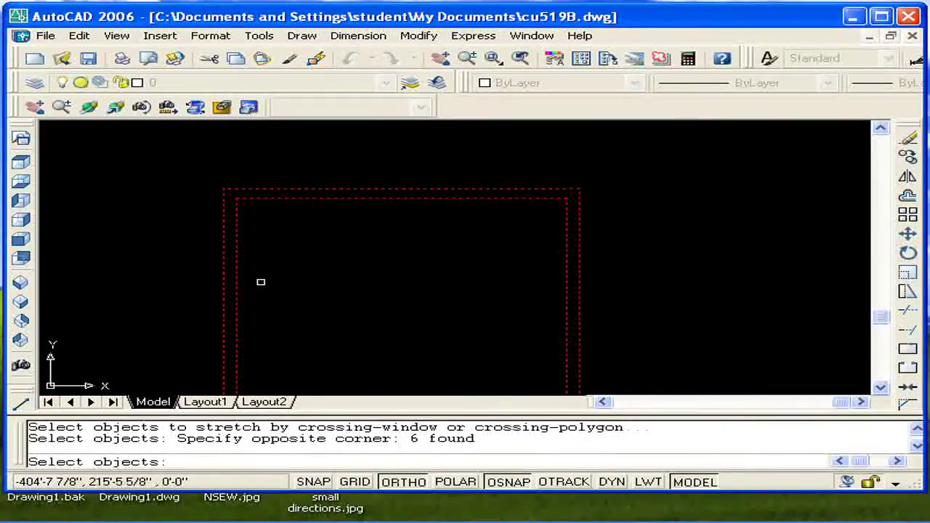
key("Escape")
key("Escape")
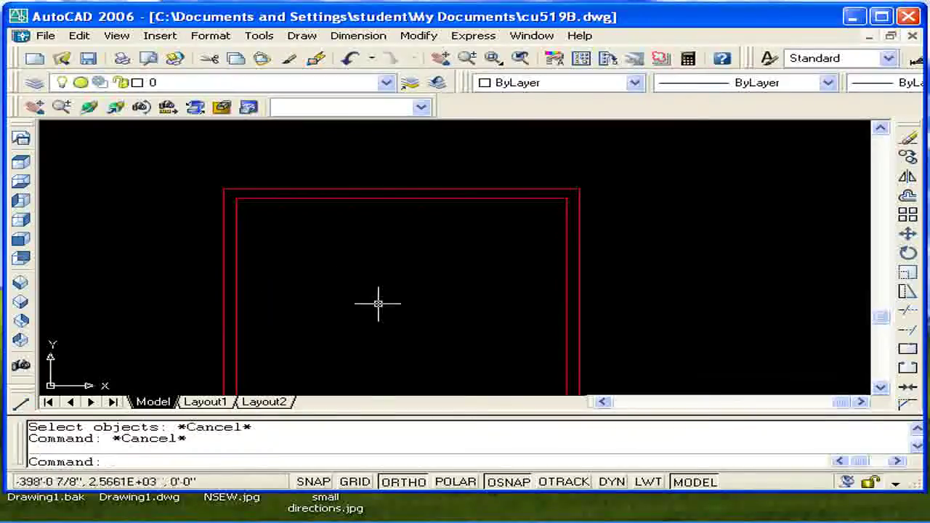
type("l")
key("Return")
- Sketch an L-shaped scratch line beside the room
middle_click_drag(473, 269, 428, 182)
left_click(680, 189)
left_click(679, 225)
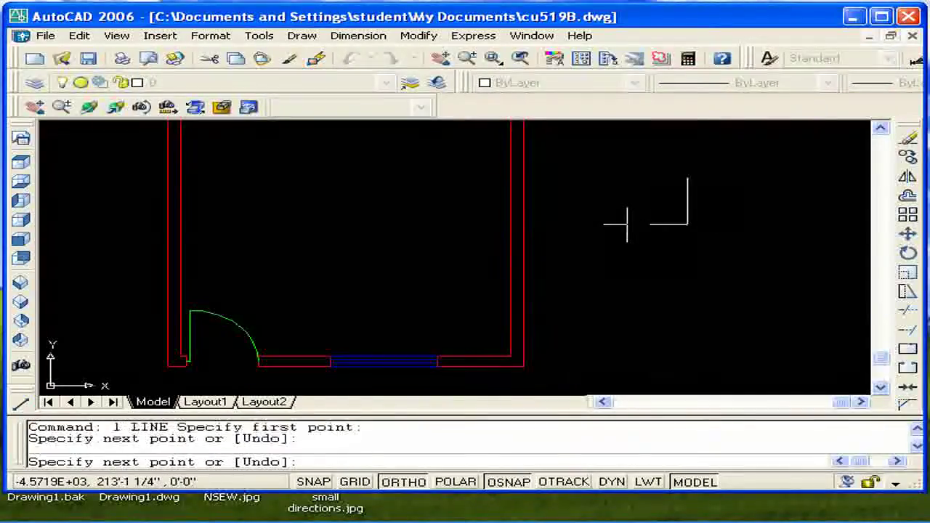
left_click(622, 224)
key("Escape")
scroll(623, 224, "up", 2)
middle_click_drag(621, 234, 613, 244)
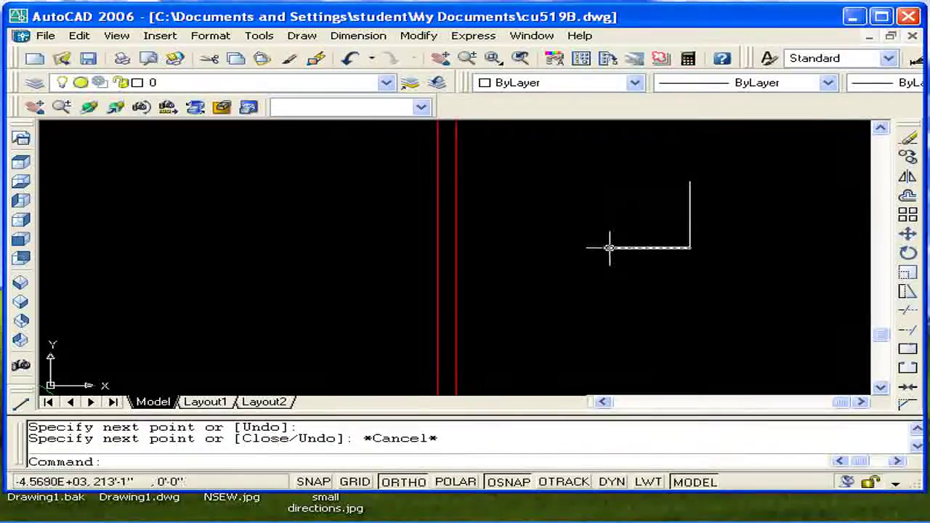
- Add a diagonal arrowhead stroke at the L-shape's end with ortho turned off
type("l")
key("Return")
left_click(603, 247)
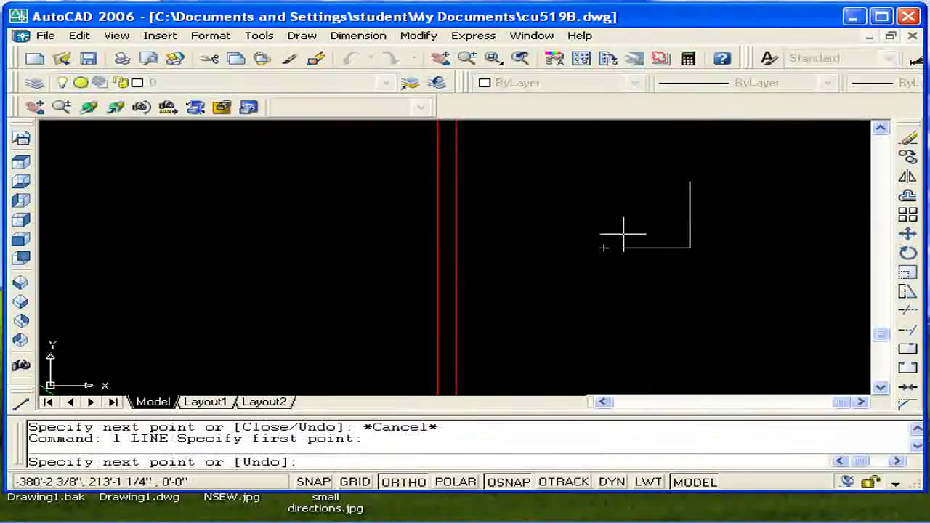
scroll(627, 236, "up", 2)
key("F8")
left_click(628, 237)
key("Return")
key("Return")
left_click(582, 255)
key("Escape")
key("Escape")
scroll(629, 269, "down", 2)
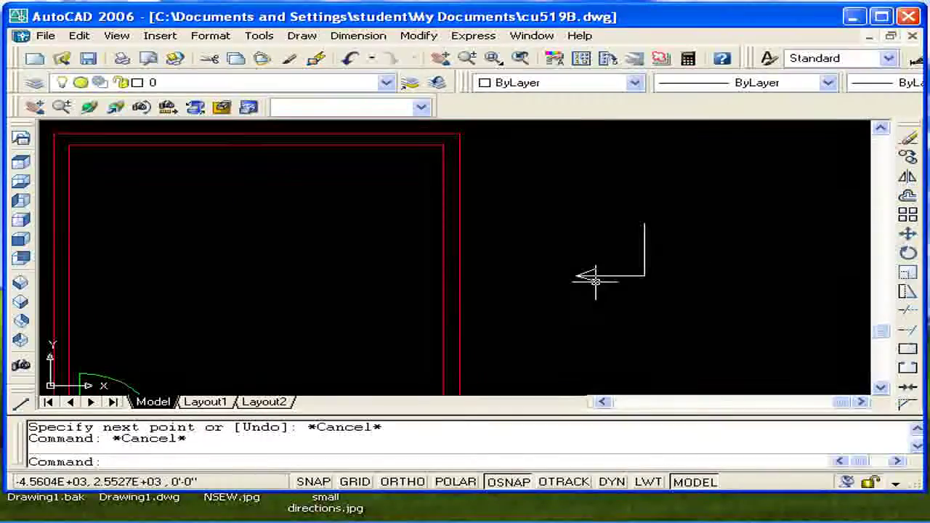
scroll(603, 286, "up", 1)
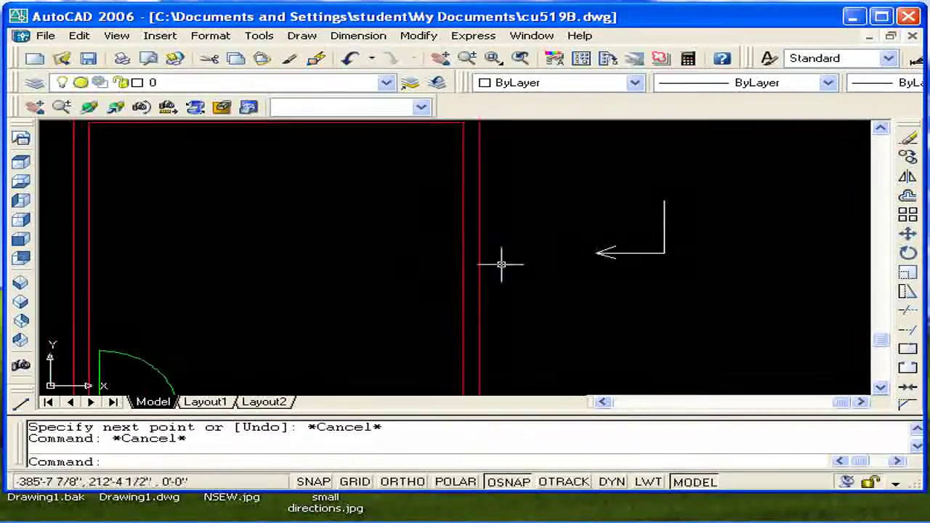
- Draw a two-line triangular arrowhead to the right of the L-shape
left_click(691, 288)
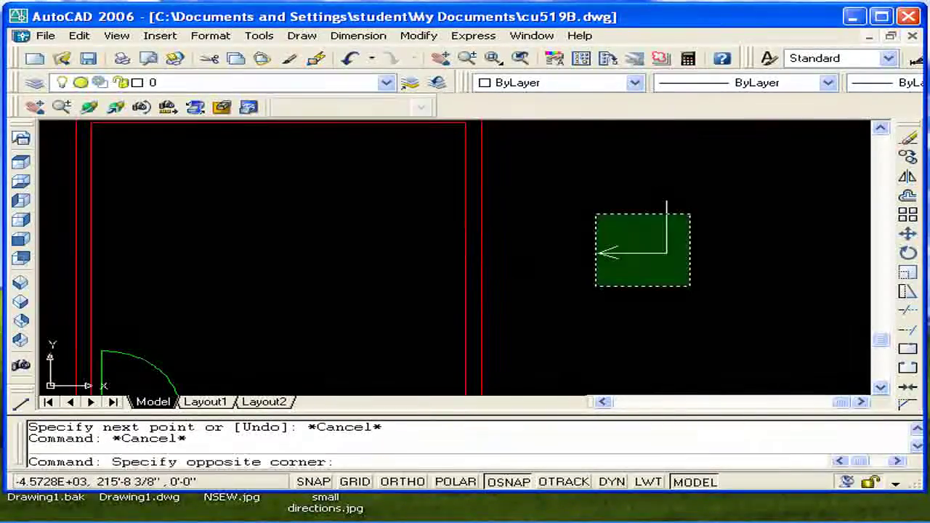
key("Escape")
type("l")
key("Return")
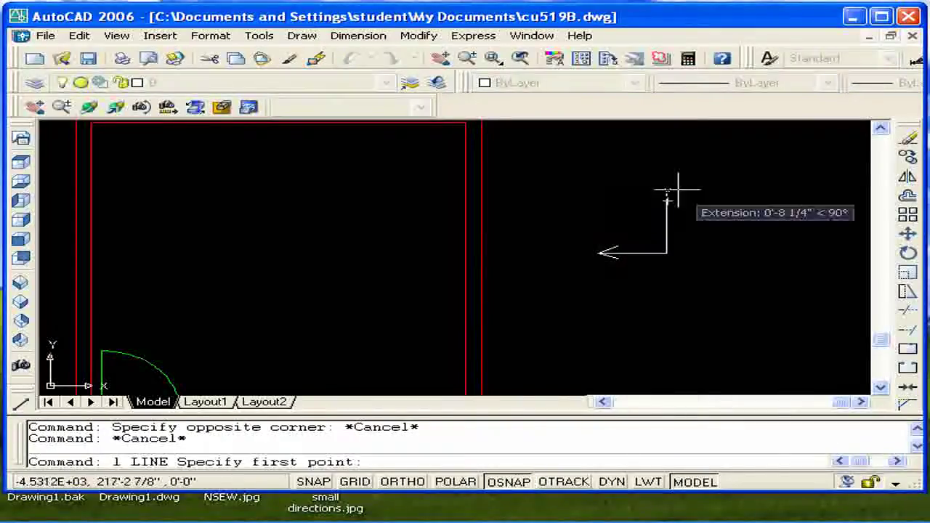
left_click(680, 186)
left_click(787, 246)
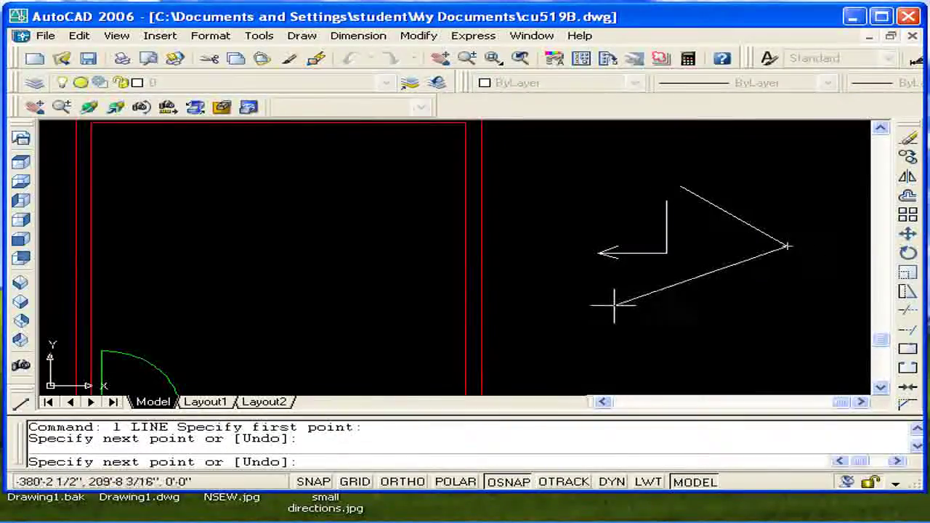
left_click(680, 292)
key("Escape")
- Erase all six scratch lines with a selection window and bring the room back into view
middle_click_drag(533, 248, 378, 255)
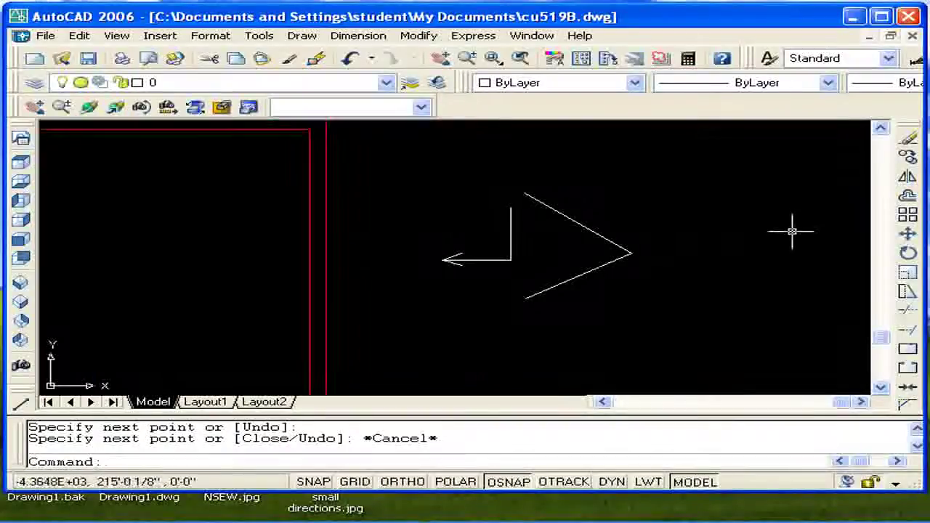
key("Escape")
left_click(674, 299)
left_click(444, 192)
key("Delete")
mouse_move(423, 166)
middle_mouse_down()
mouse_move(550, 222)
mouse_move(591, 251)
middle_mouse_up()
type("s")
key("Return")
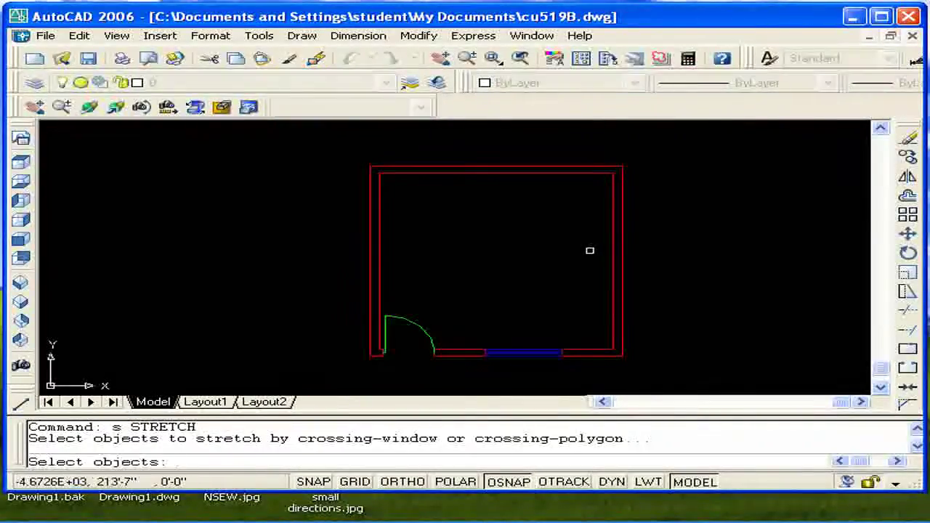
- Stretch the top wall 1'6" upward, crossing-selecting it and basing on its top-left corner
middle_click_drag(569, 369, 577, 342)
key("Escape")
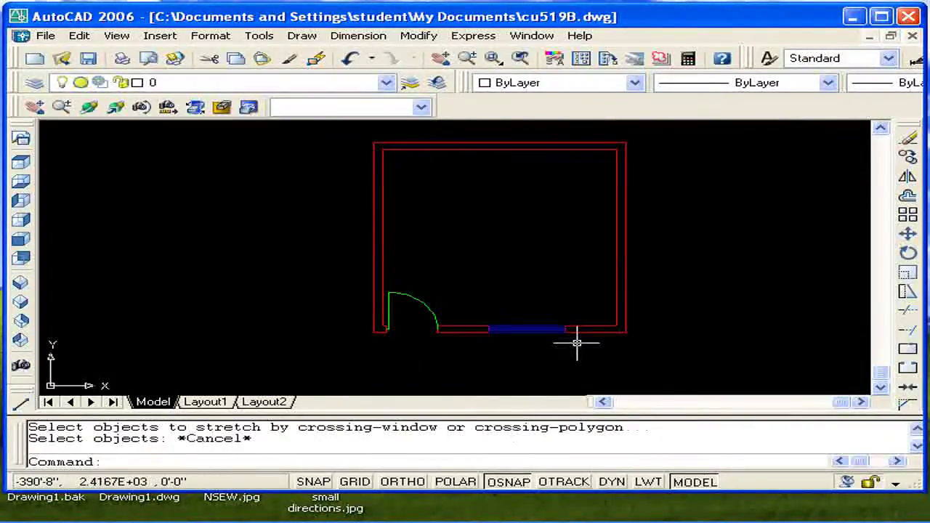
type("s")
key("Return")
left_click(671, 180)
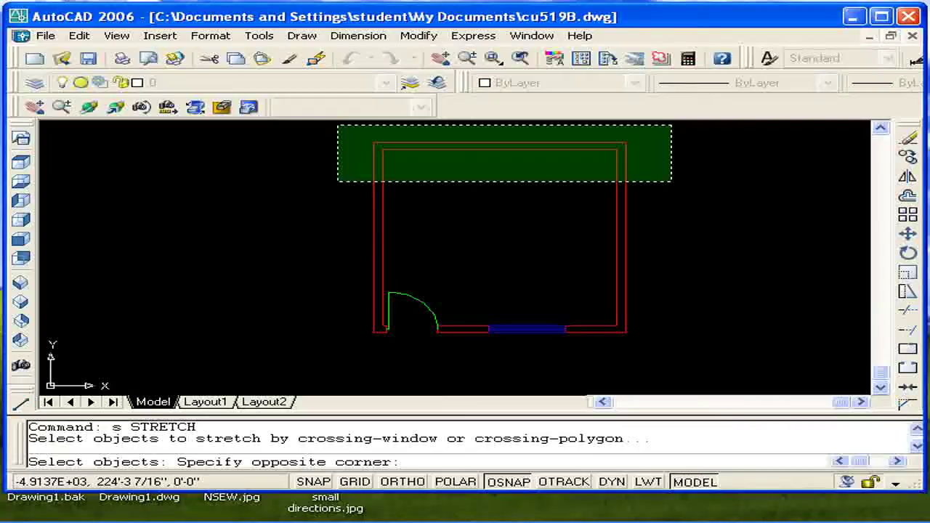
left_click(338, 125)
middle_click_drag(426, 193, 385, 273)
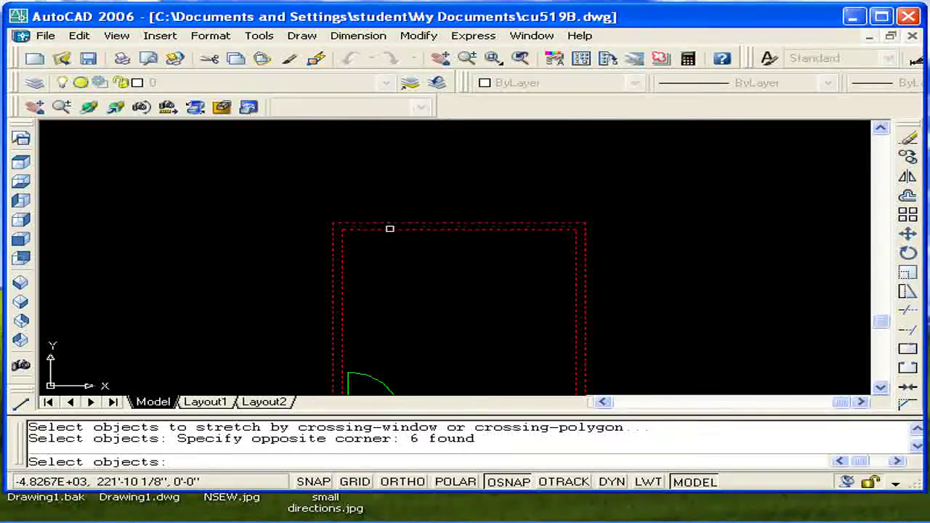
key("Return")
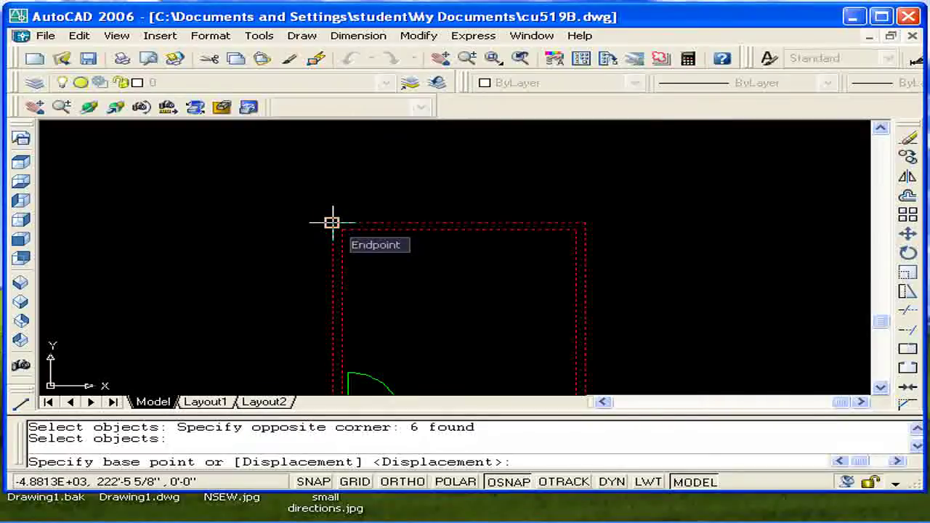
left_click(331, 222)
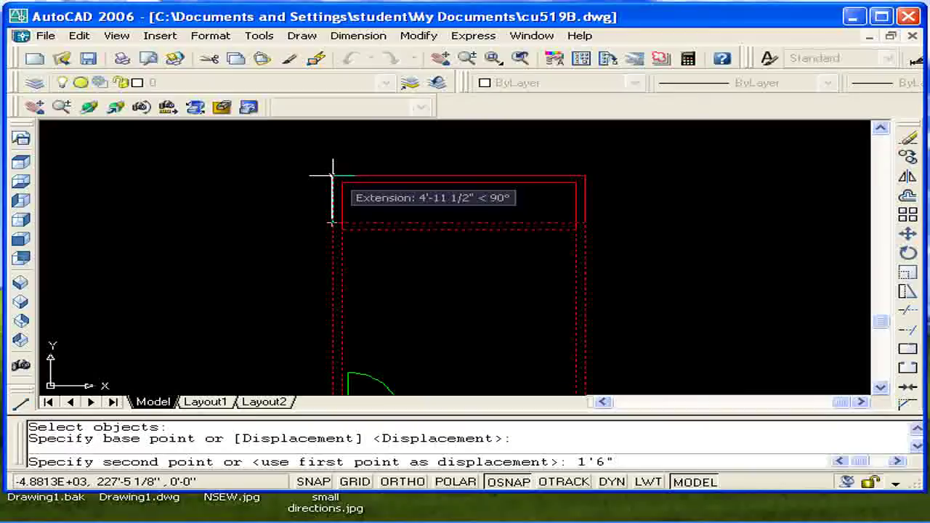
key("Return")
middle_click_drag(421, 222, 407, 177)
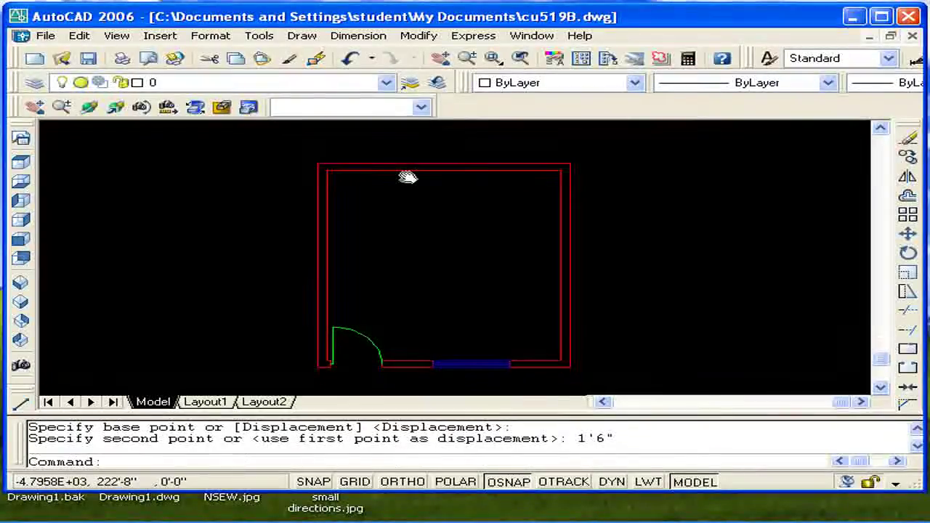
key("Escape")
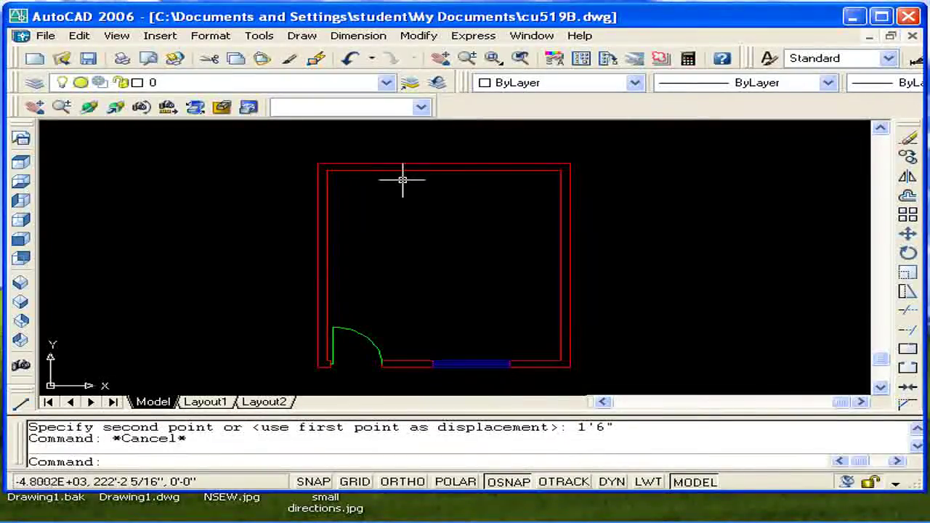
type("dli")
- Dimension the room's 18'-6" inner width and right-wall depth, then erase both dimensions
key("Return")
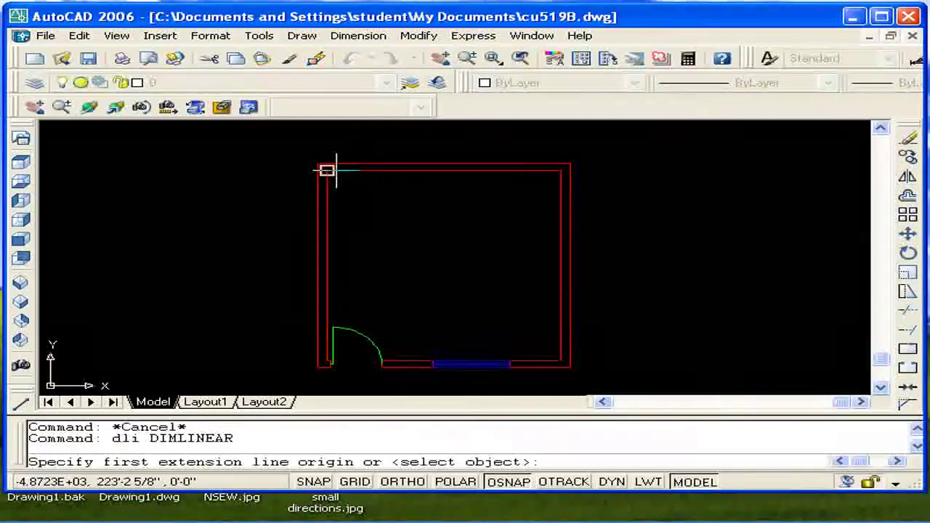
left_click(328, 170)
left_click(560, 170)
left_click(560, 170)
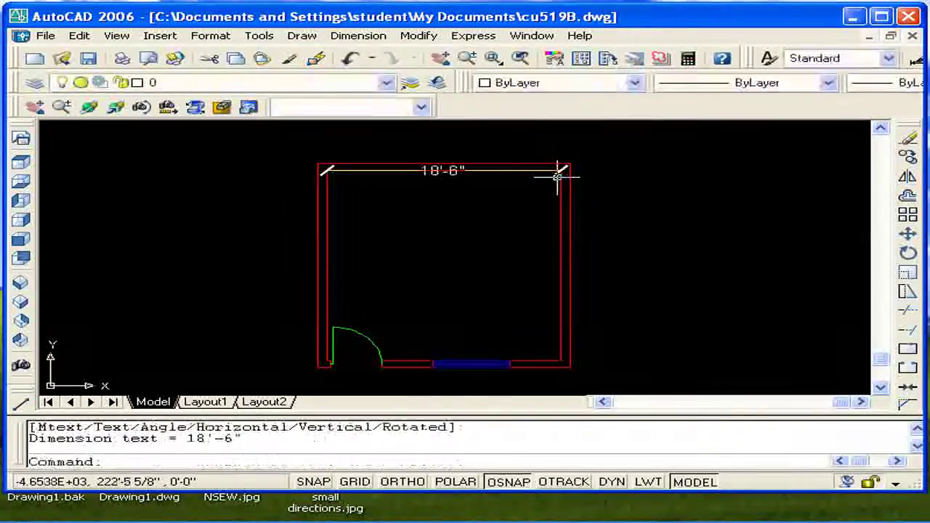
key("Return")
left_click(560, 170)
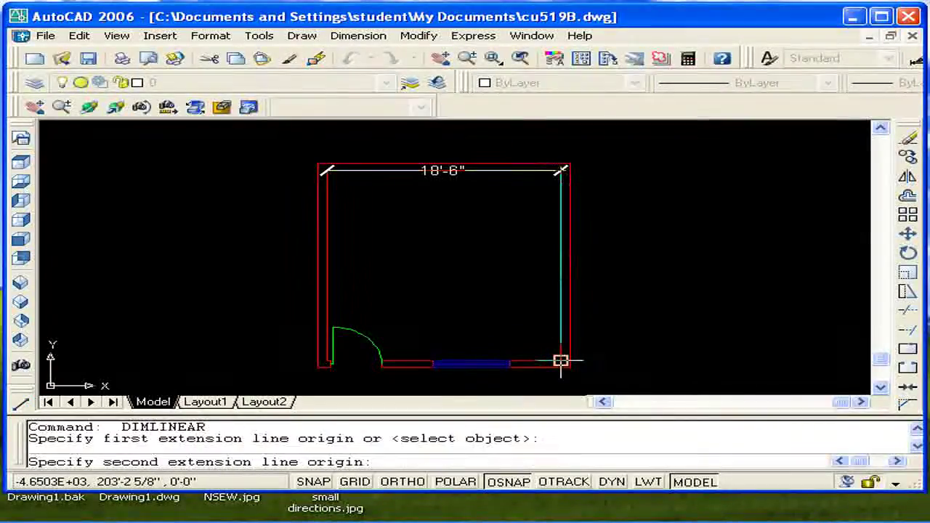
left_click(560, 360)
left_click(515, 332)
left_click(512, 265)
key("Delete")
key("Return")
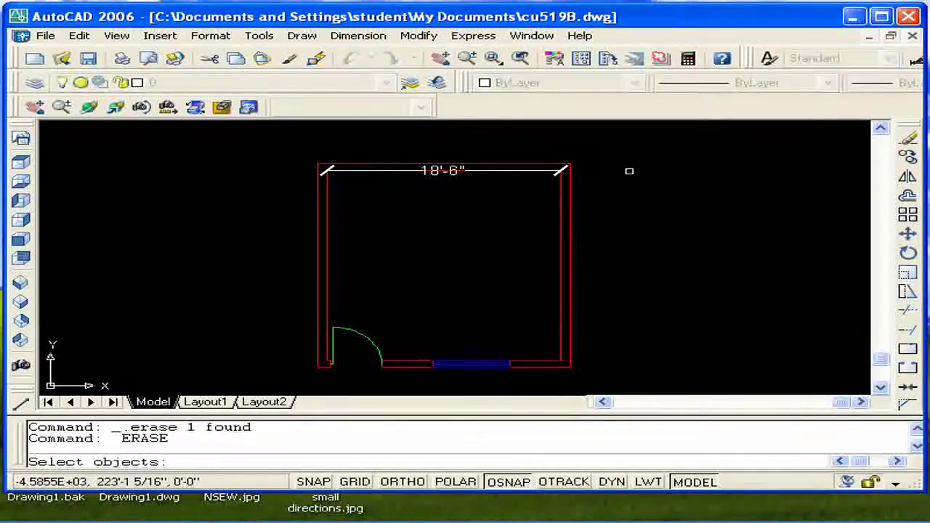
key("Escape")
left_click(447, 172)
key("Delete")
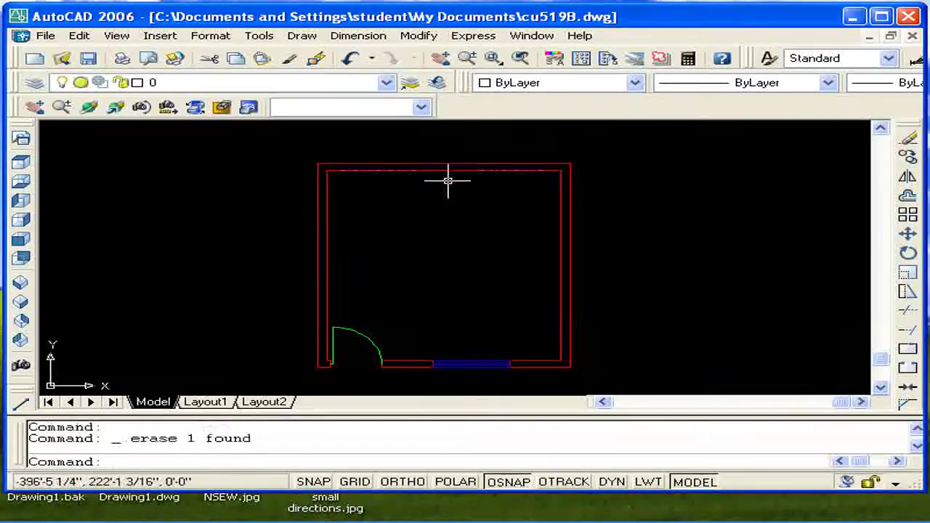
- Re-measure the right wall's 20' depth with a linear dimension, then erase it
type("dli")
key("Return")
left_click(561, 170)
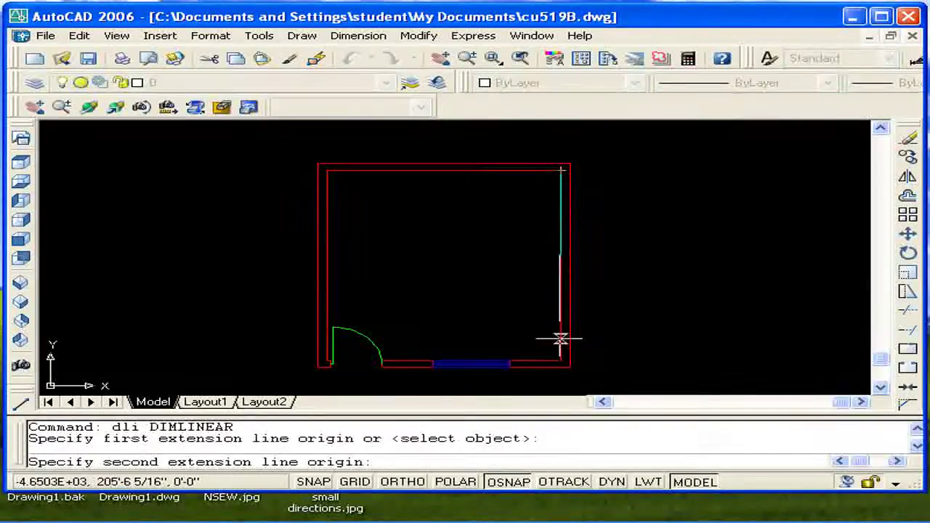
left_click(561, 361)
left_click(517, 319)
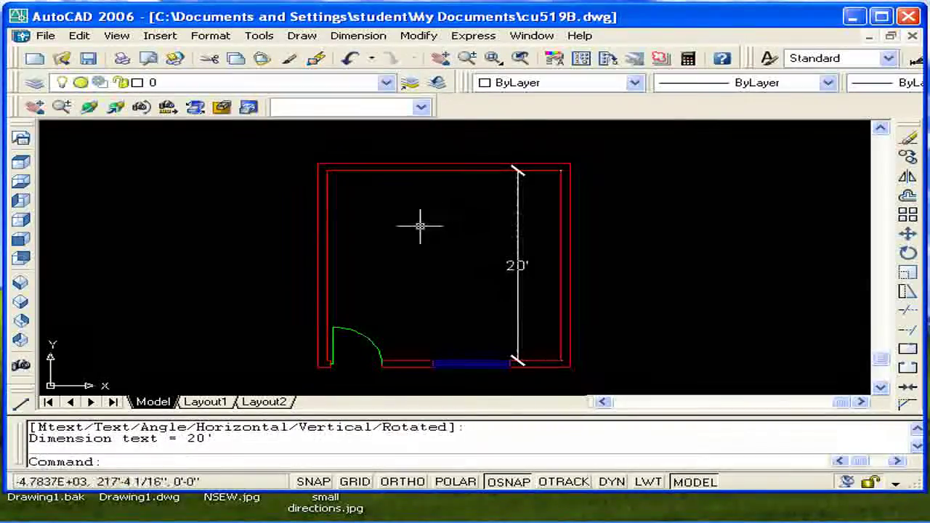
left_click(519, 267)
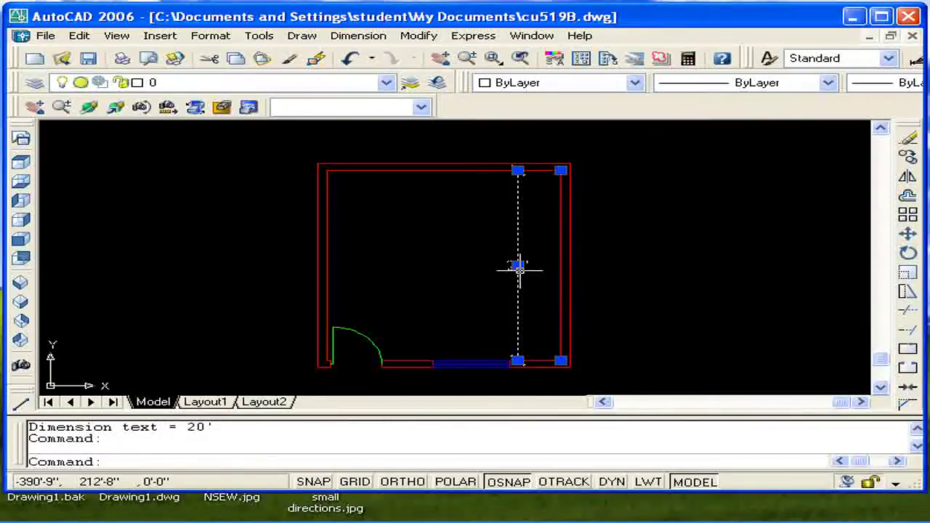
key("Delete")
- Stretch the right wall and its window 1'6" to the right
middle_click_drag(517, 269, 526, 261)
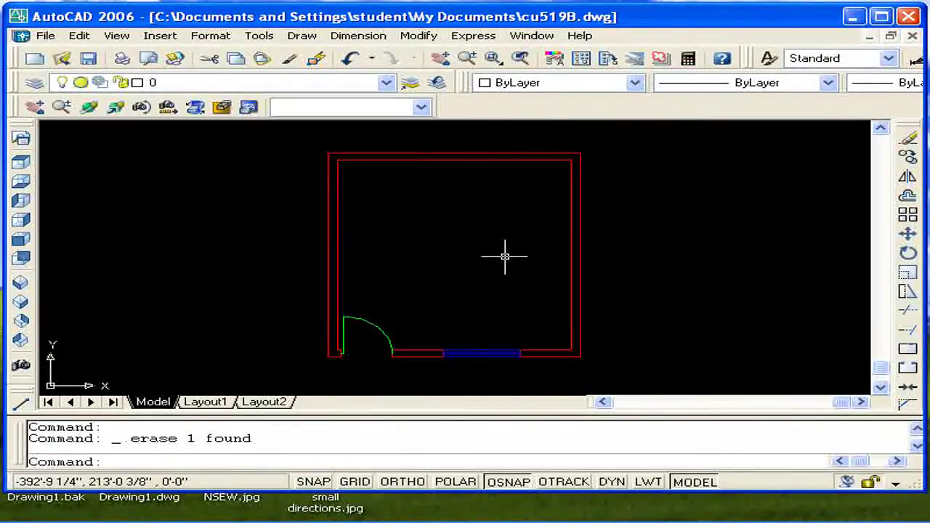
type("s")
key("Return")
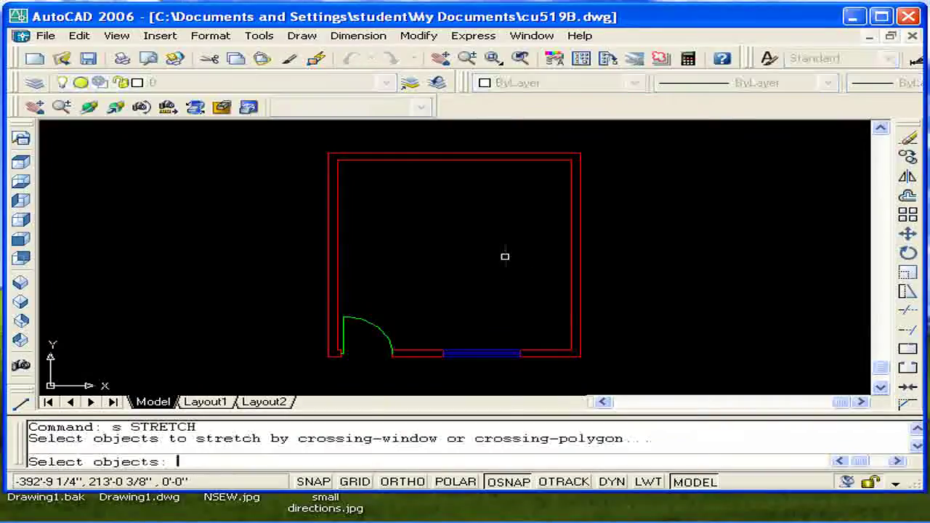
left_click(632, 368)
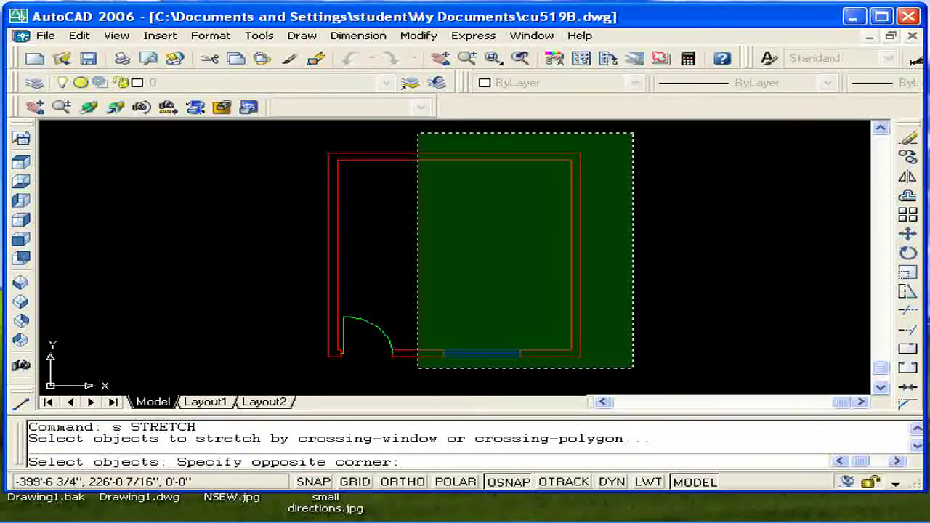
left_click(417, 133)
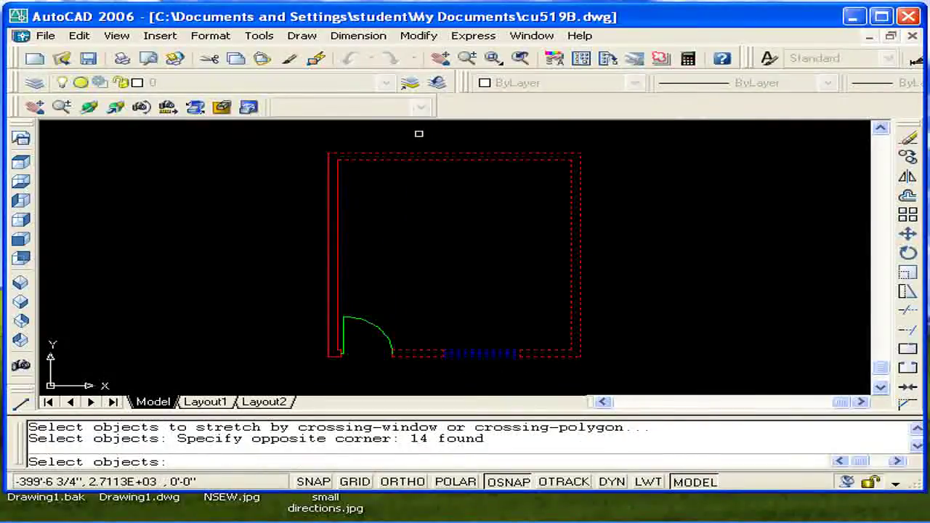
key("Return")
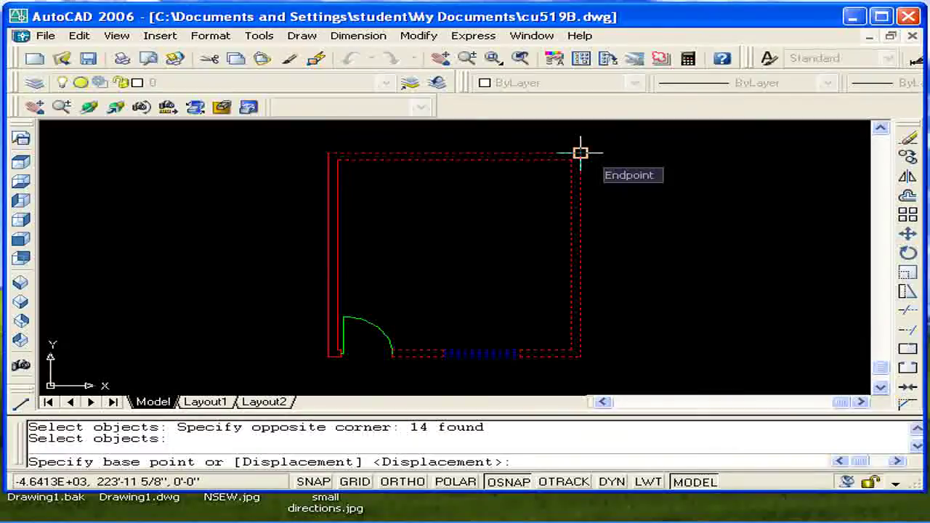
left_click(580, 152)
type("1'6")
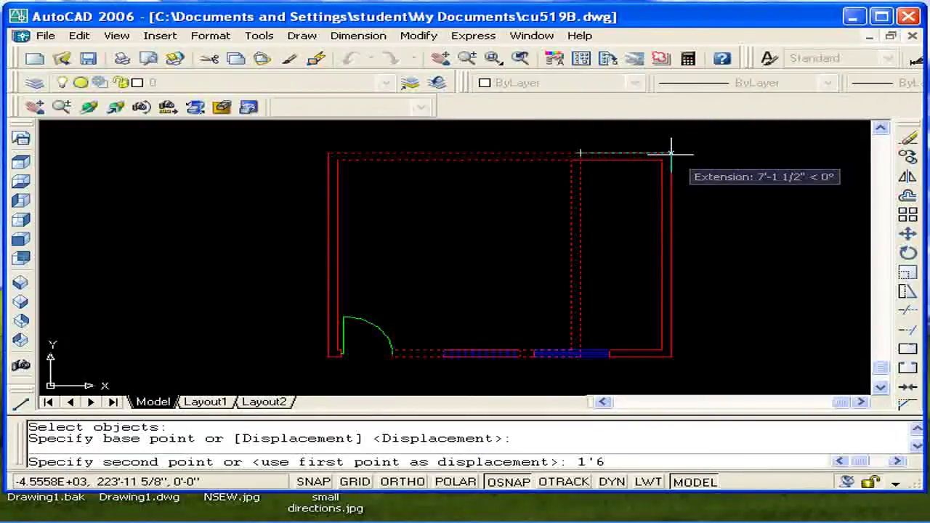
key("Return")
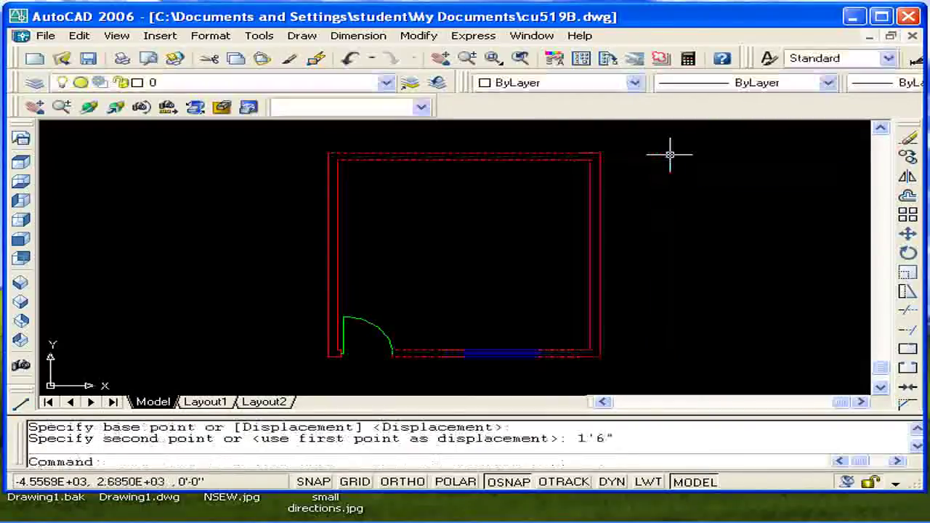
key("Escape")
key("Escape")
- Dimension the room's 20' inner width above the top wall
type("dli")
key("Return")
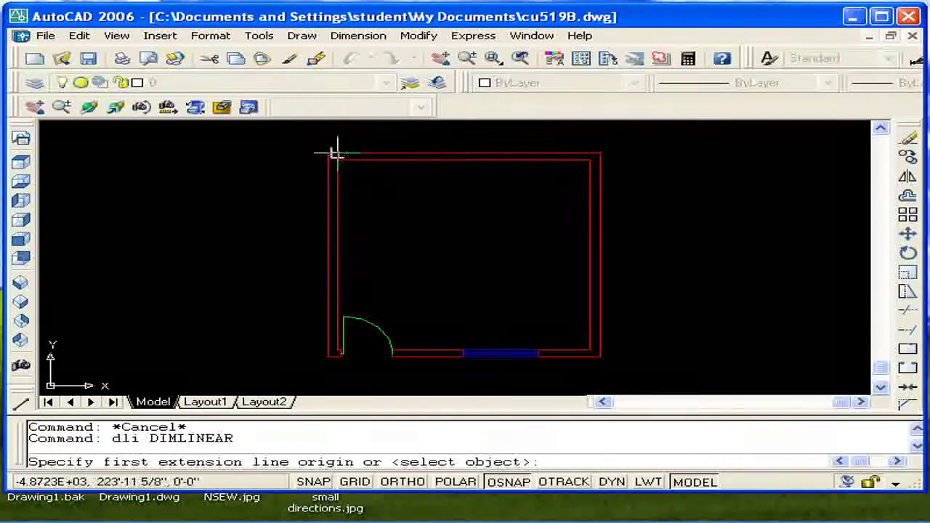
left_click(337, 159)
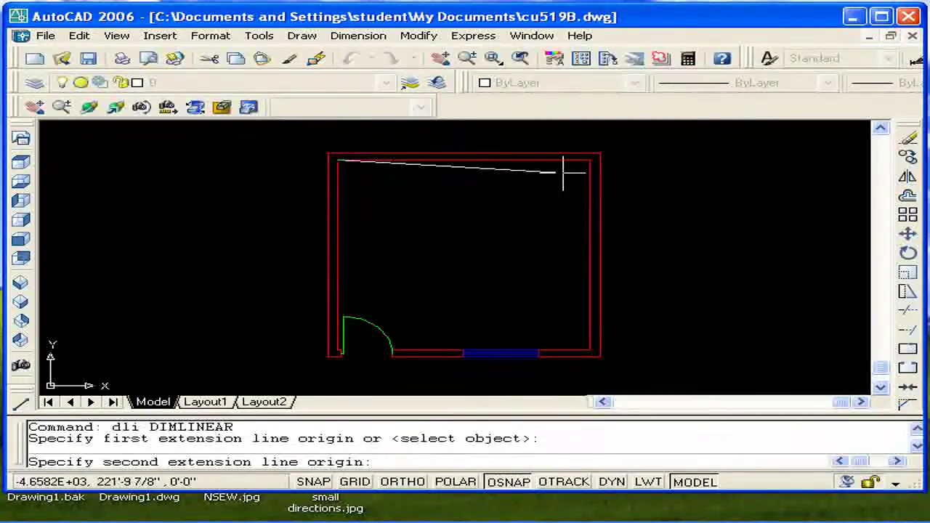
left_click(590, 160)
left_click(577, 134)
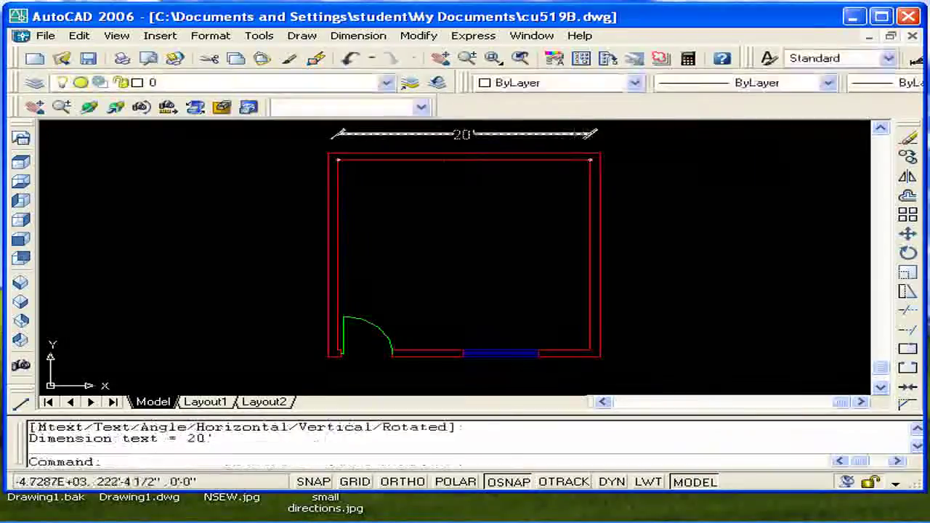
- Add a vertical 20' depth dimension along the inside of the right wall
key("Return")
mouse_move(365, 276)
middle_mouse_down()
mouse_move(371, 264)
mouse_move(345, 262)
middle_mouse_up()
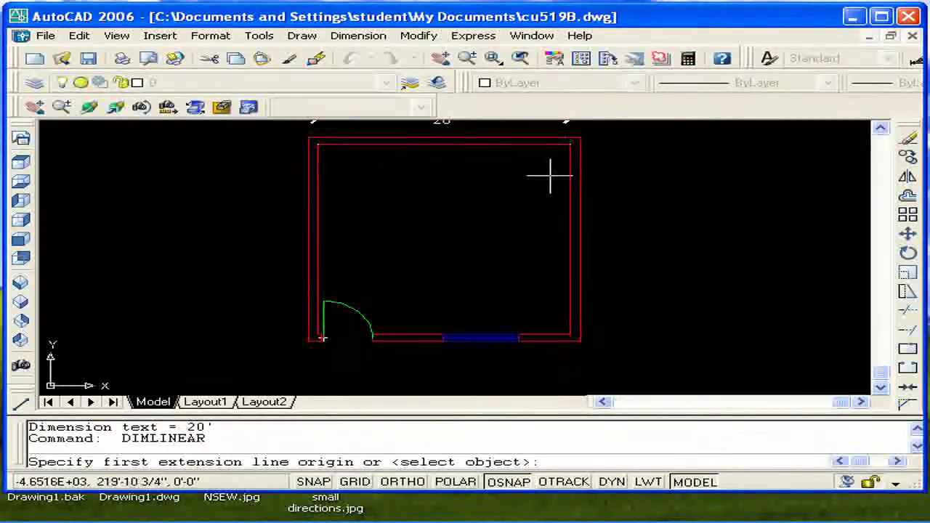
left_click(571, 146)
left_click(571, 334)
left_click(543, 314)
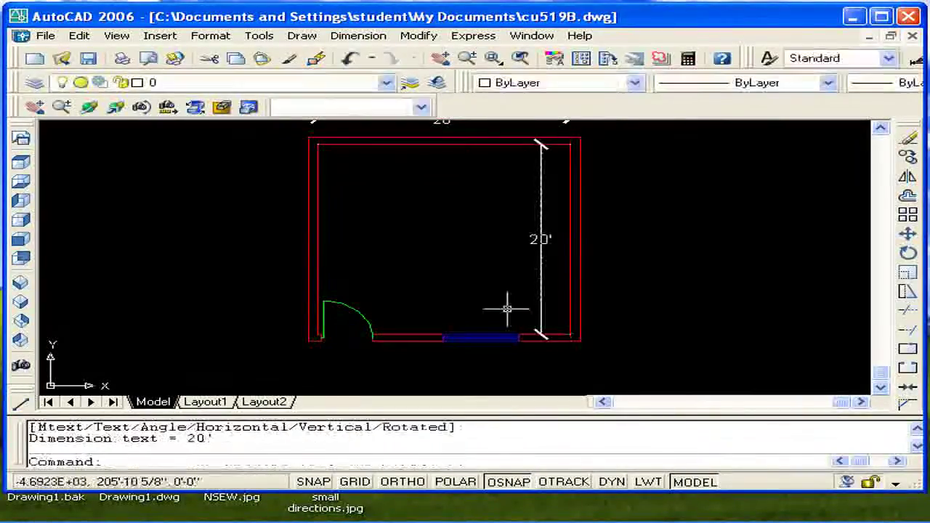
middle_click_drag(336, 214, 364, 154)
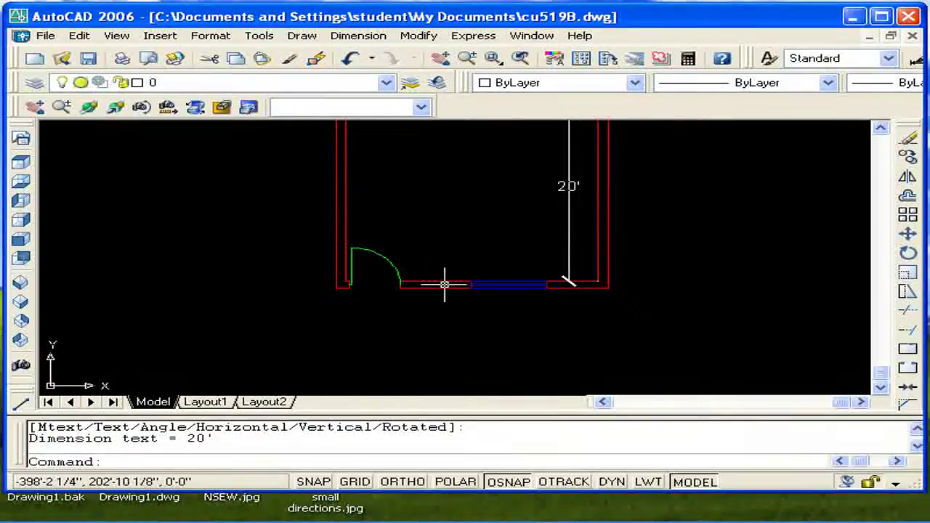
scroll(400, 272, "up", 3)
scroll(469, 266, "up", 2)
key("Escape")
- Delete the door swing arc, jamb and leftover door piece
left_click(489, 270)
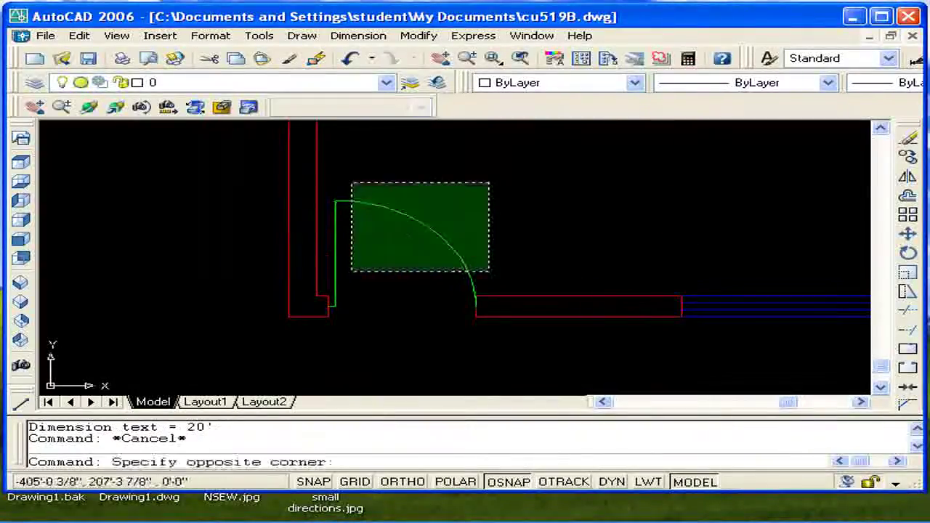
left_click(331, 170)
key("Delete")
left_click(330, 305)
key("Delete")
middle_click_drag(459, 308, 399, 287)
key("Escape")
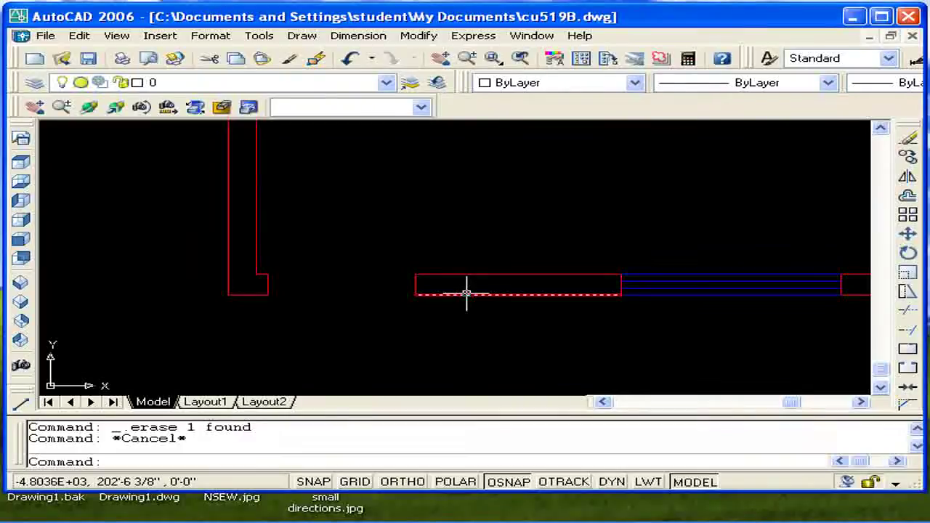
- Delete the wall piece's left end edge, then undo that deletion
left_click(415, 284)
key("Delete")
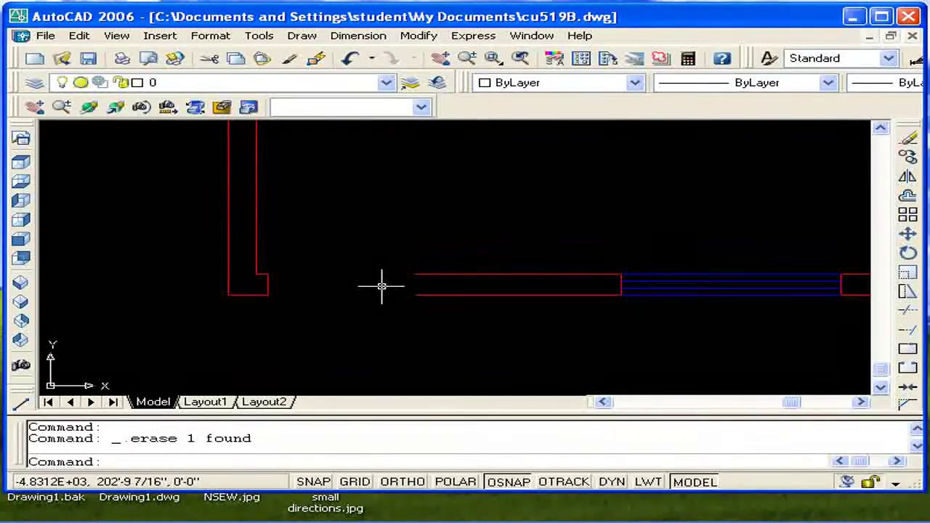
key("Escape")
key("ctrl+z")
key("Escape")
key("Escape")
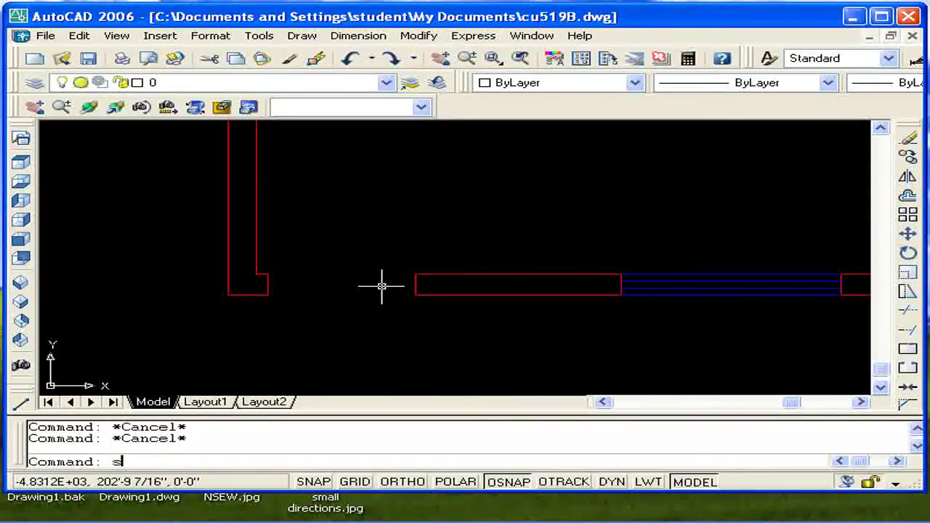
- Stretch the bottom wall piece's left end 1' to the left with Ortho on
key("Return")
left_click(394, 255)
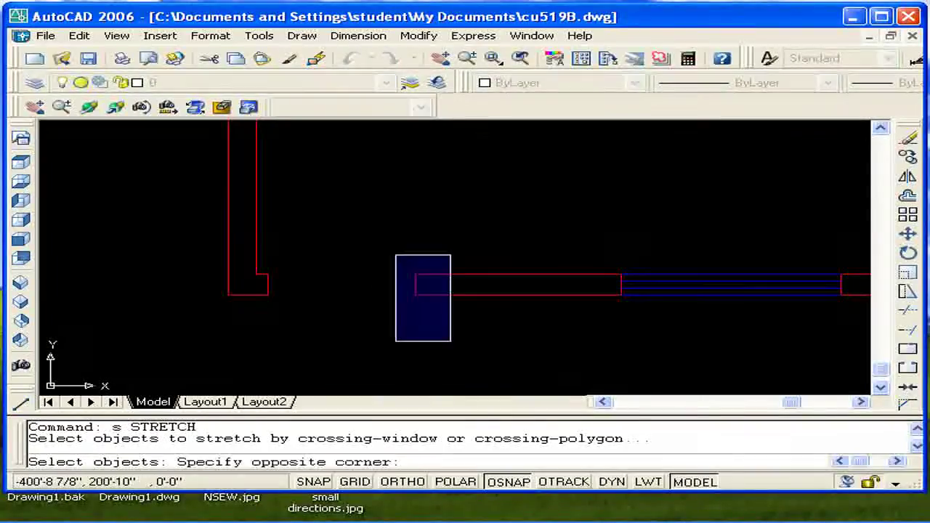
left_click(441, 329)
left_click(443, 324)
left_click(394, 240)
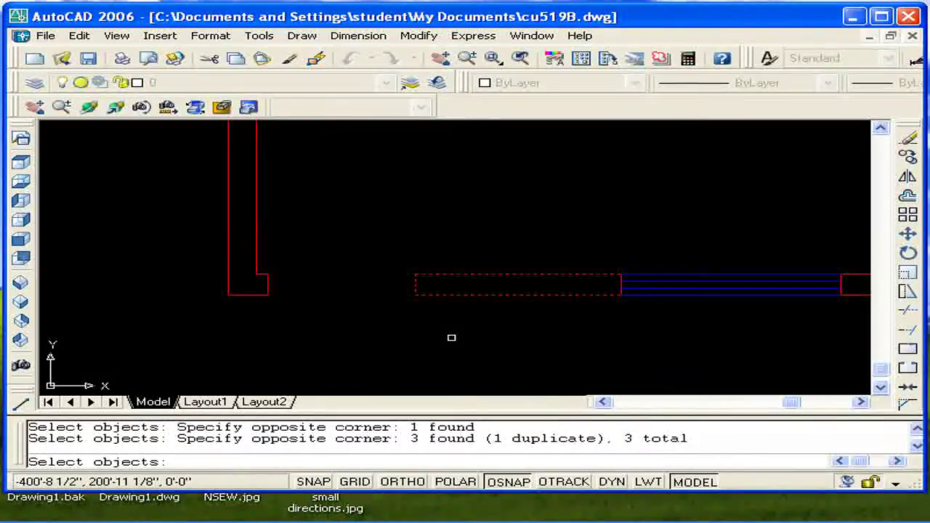
key("Return")
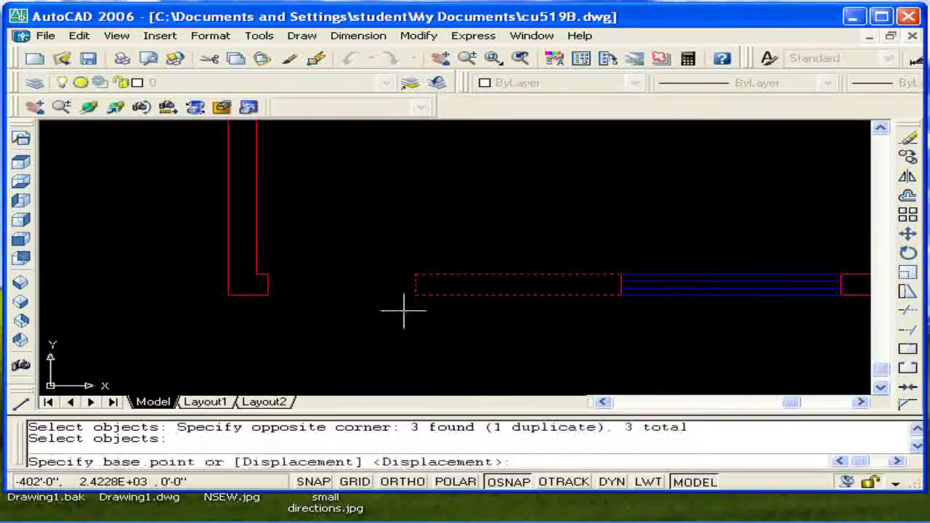
left_click(414, 293)
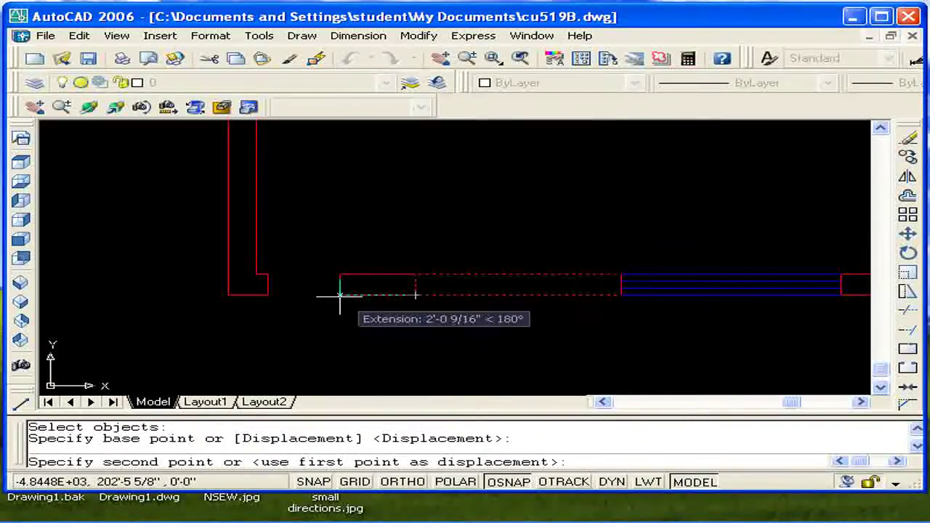
middle_click_drag(94, 286, 239, 269)
middle_click_drag(339, 255, 421, 284)
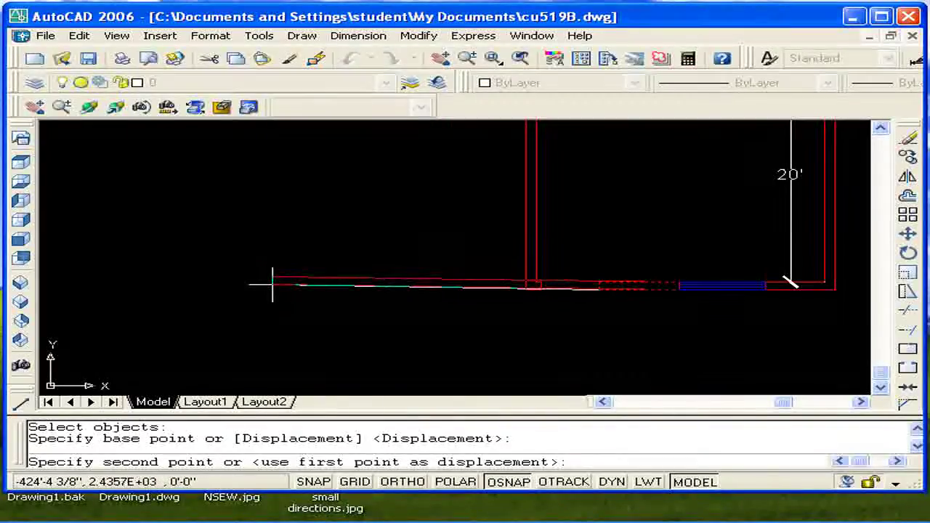
key("F8")
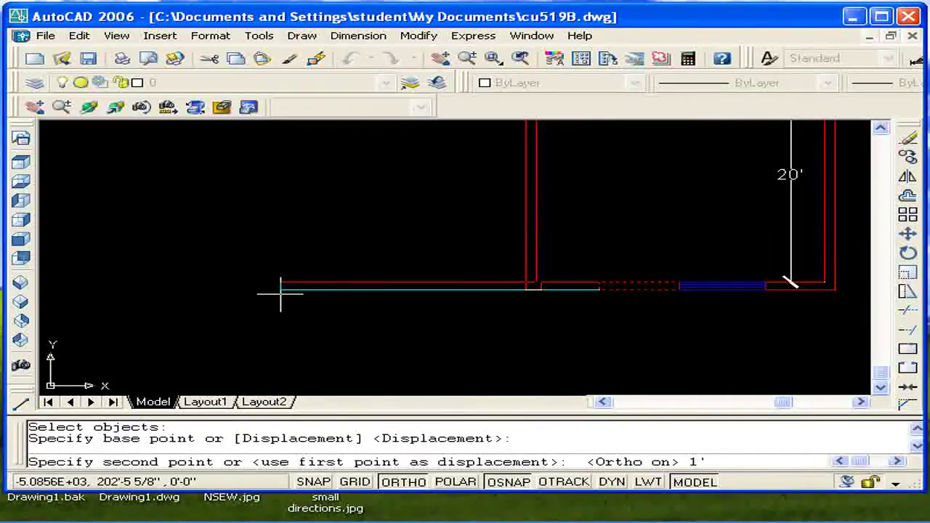
key("Return")
middle_click_drag(722, 291, 453, 296)
scroll(453, 296, "down", 2)
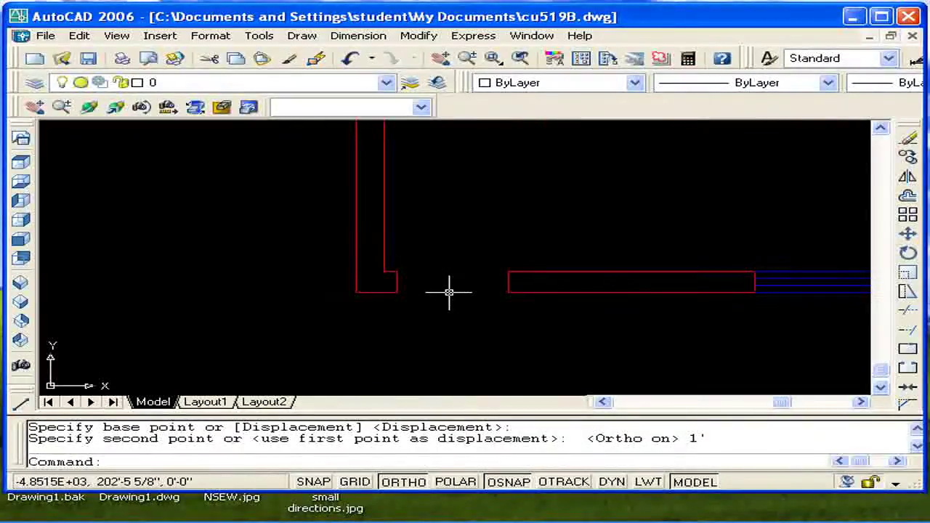
key("Escape")
key("Escape")
- Measure the door opening as 3' with a linear dimension, then erase it
type("d")
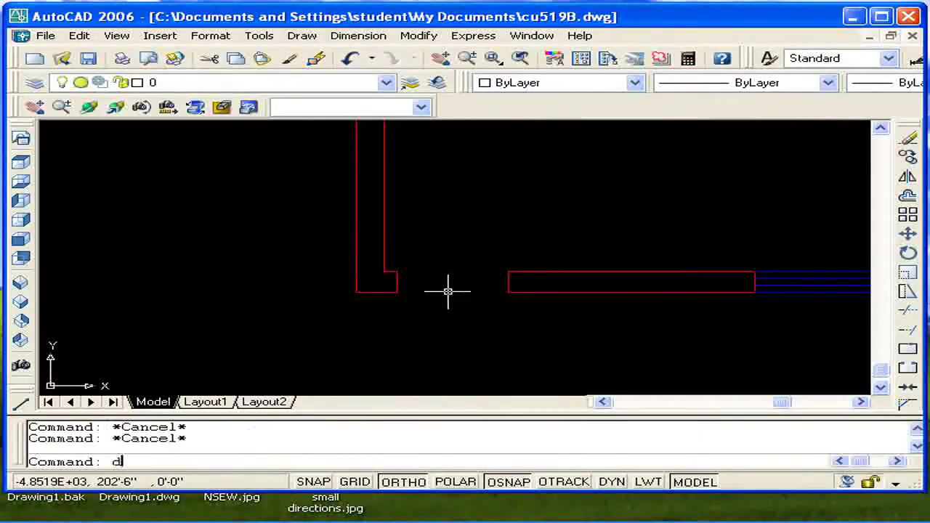
type("li")
key("Return")
left_click(396, 282)
left_click(509, 276)
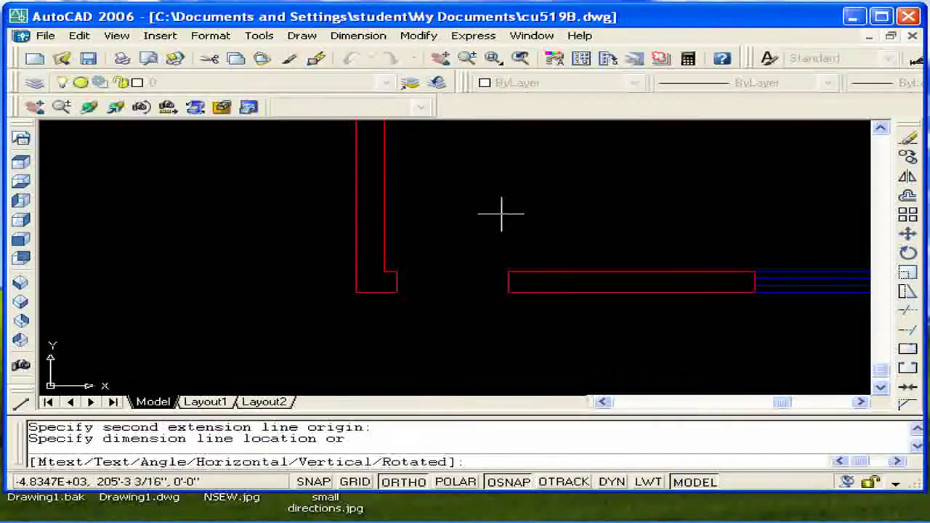
left_click(491, 206)
left_click(447, 206)
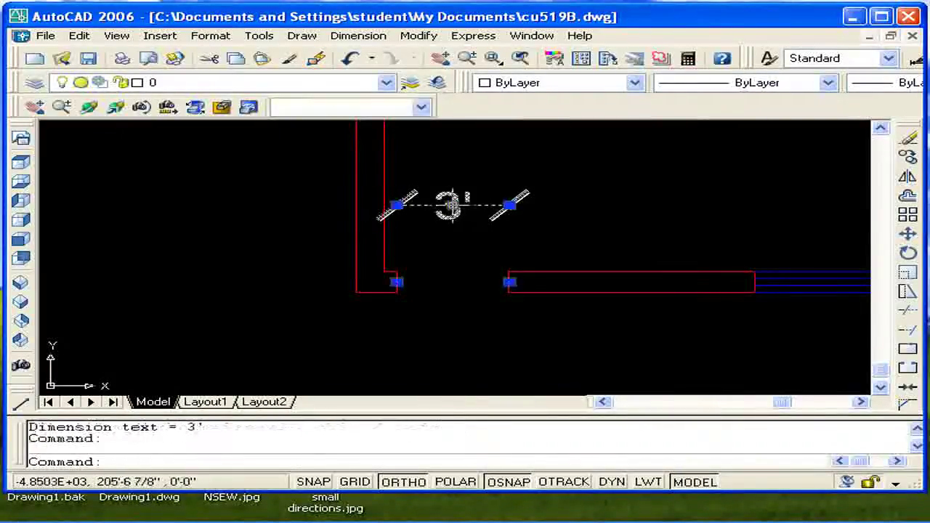
key("Delete")
middle_click_drag(441, 269, 428, 254)
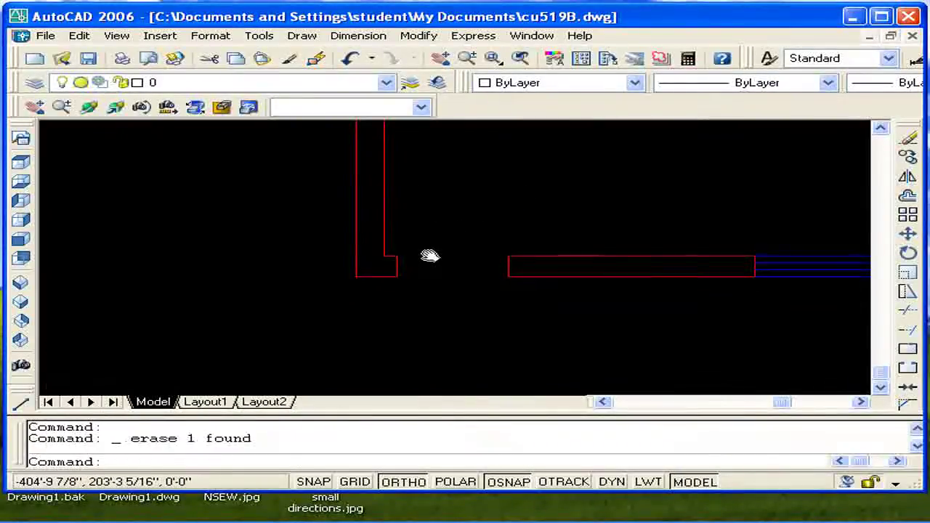
key("Escape")
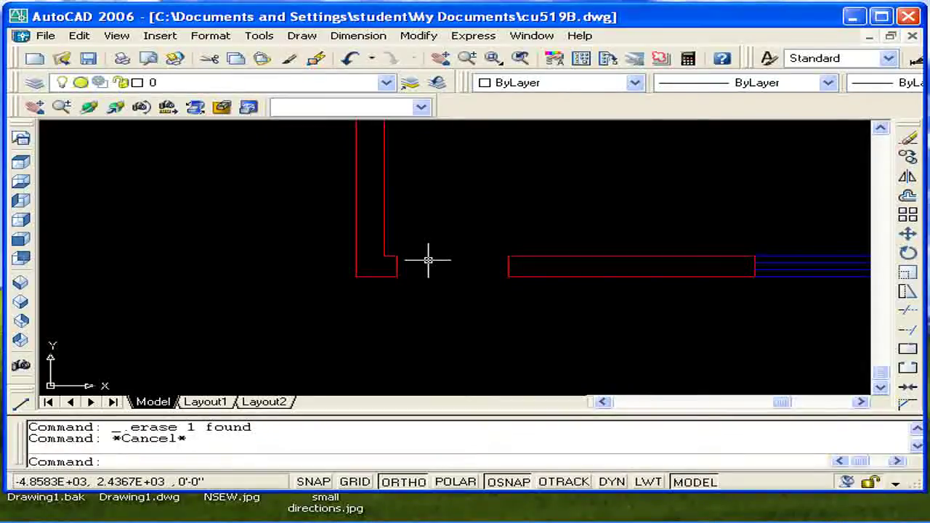
type("s")
- Stretch the wall piece's left end 2' to the right
key("Return")
left_click(563, 312)
left_click(472, 207)
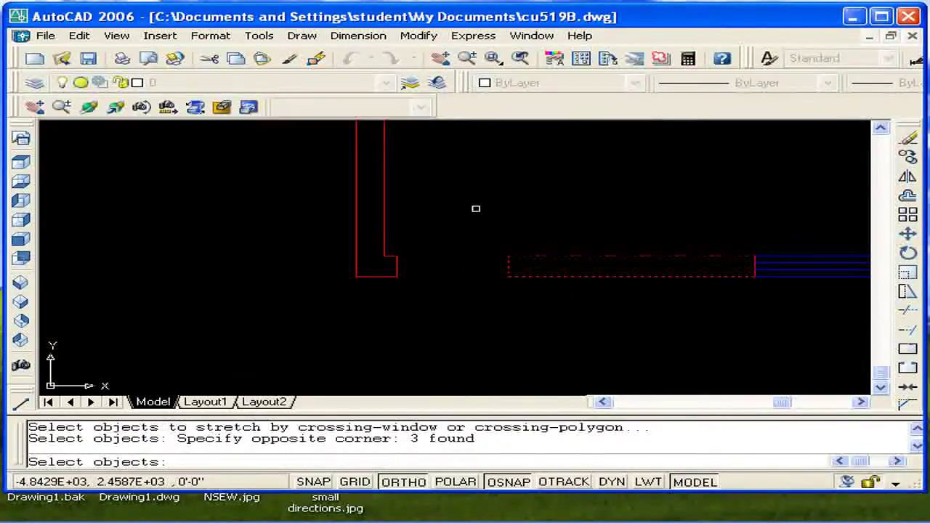
key("Return")
left_click(509, 276)
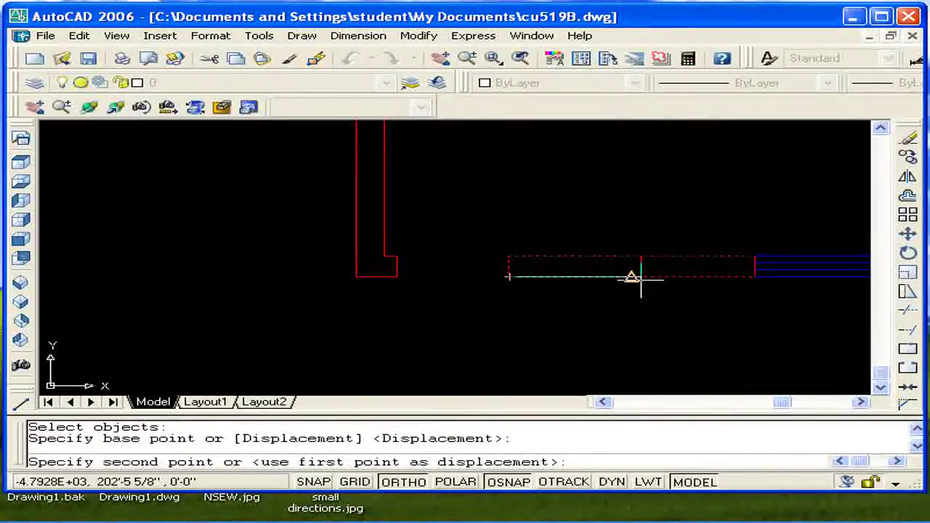
type("3")
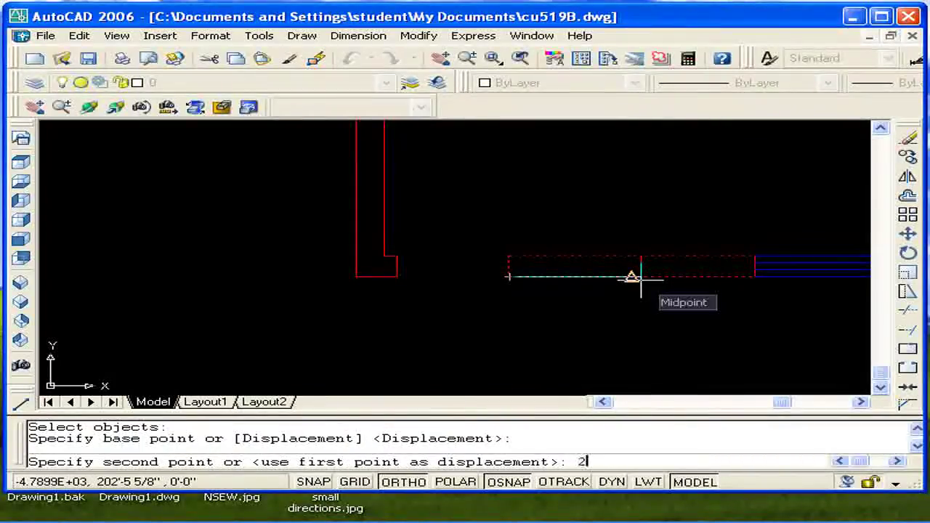
key("Return")
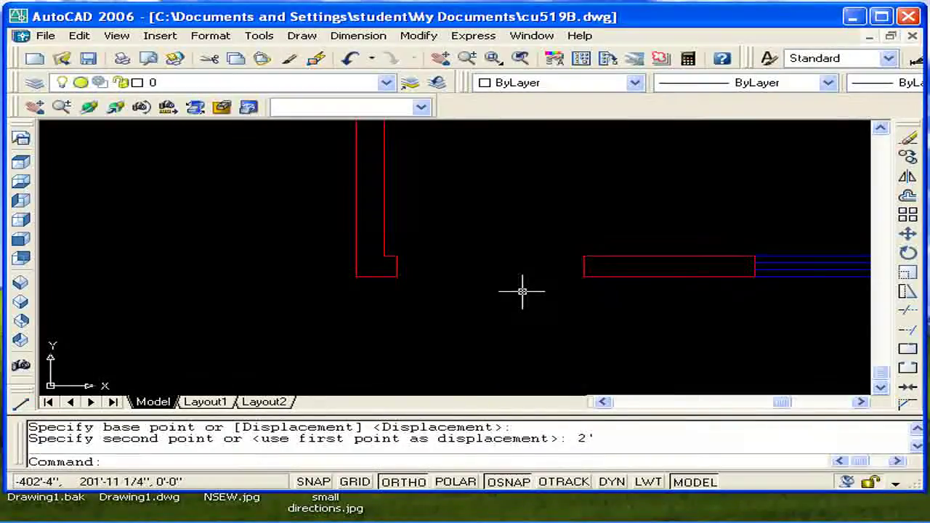
key("Escape")
key("Escape")
- Confirm the door opening now measures 5', erase that dimension, and zoom out
type("dli")
key("Return")
left_click(397, 266)
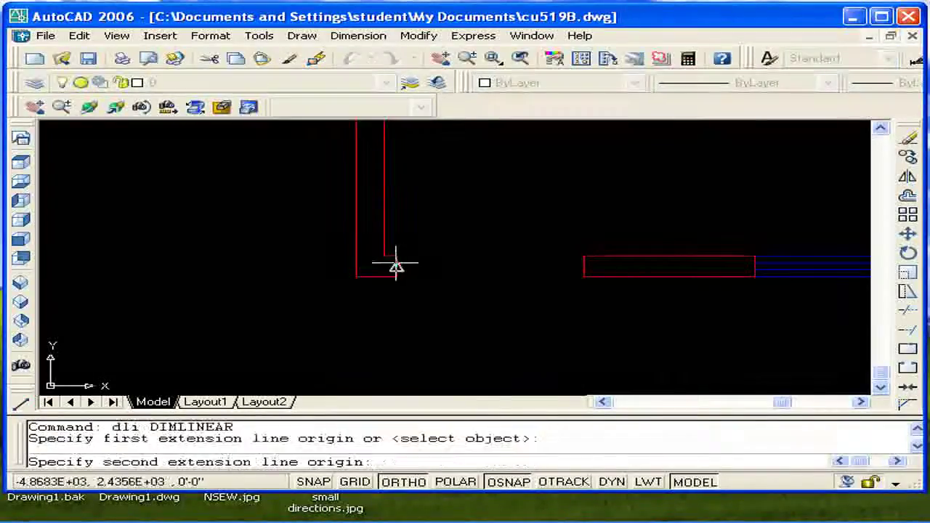
left_click(583, 266)
left_click(560, 296)
left_click(496, 304)
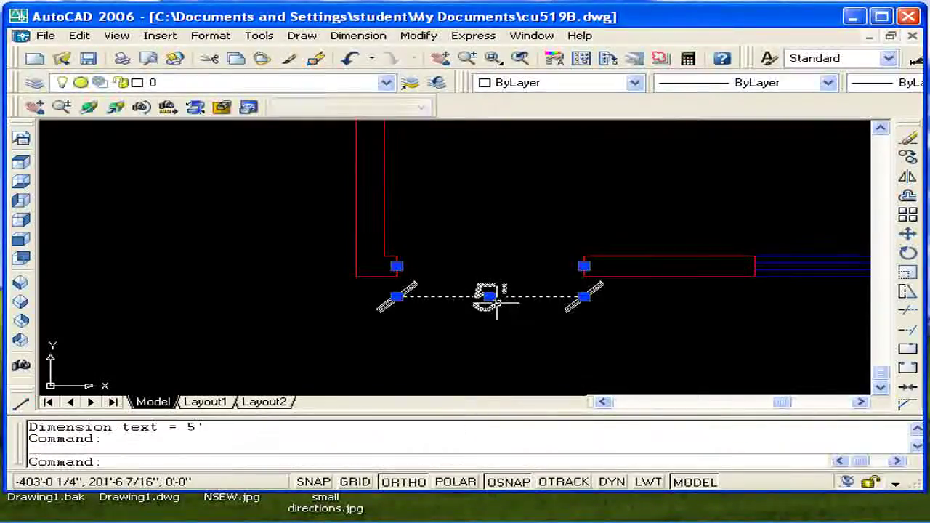
key("Delete")
scroll(504, 297, "down", 3)
mouse_move(508, 280)
middle_mouse_down()
mouse_move(453, 280)
mouse_move(518, 332)
mouse_move(516, 319)
mouse_move(486, 321)
mouse_move(473, 336)
mouse_move(474, 360)
mouse_move(477, 353)
middle_mouse_up()
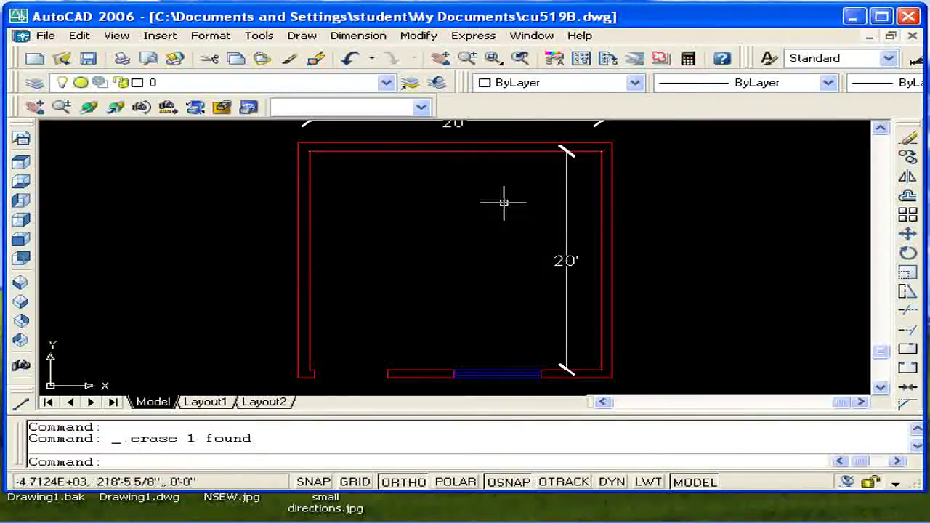
- Remove the vertical 20' dimension and zoom in on the bottom wall's door opening
left_click(560, 267)
middle_click_drag(560, 269, 528, 234)
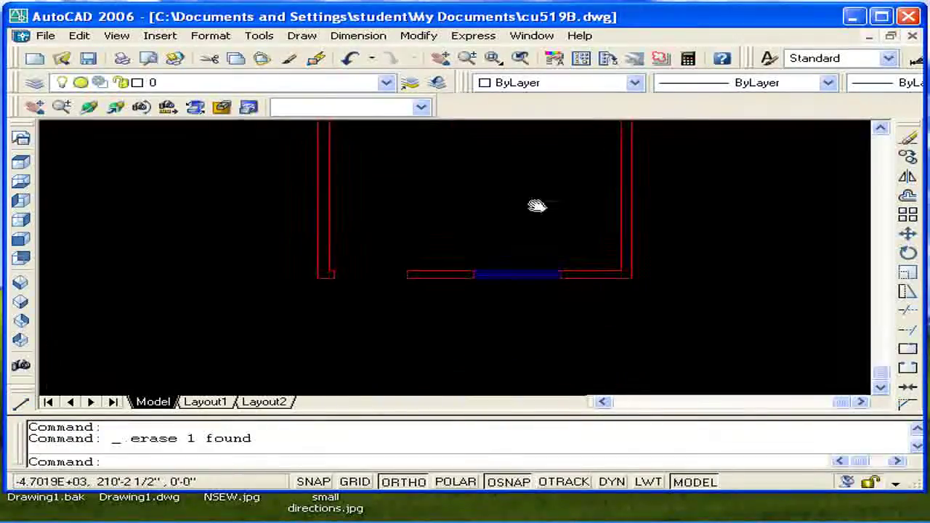
scroll(394, 270, "up", 4)
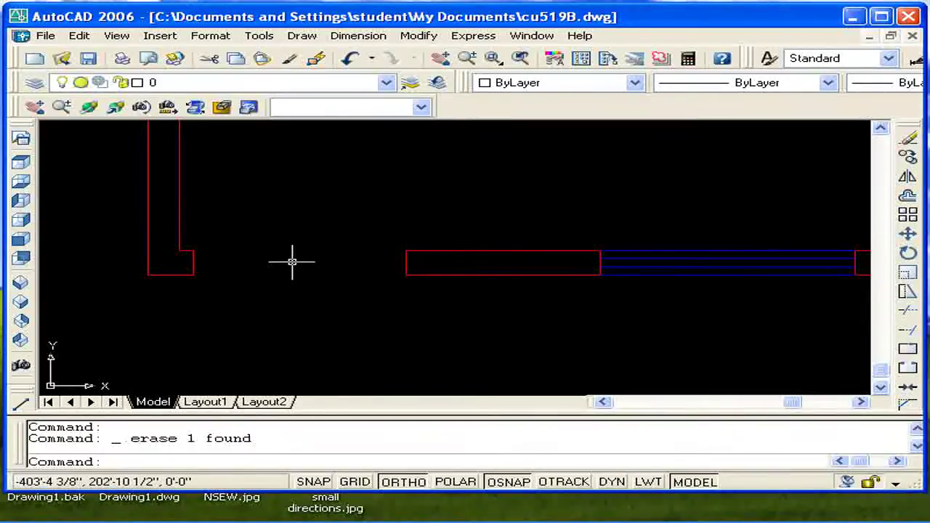
key("Escape")
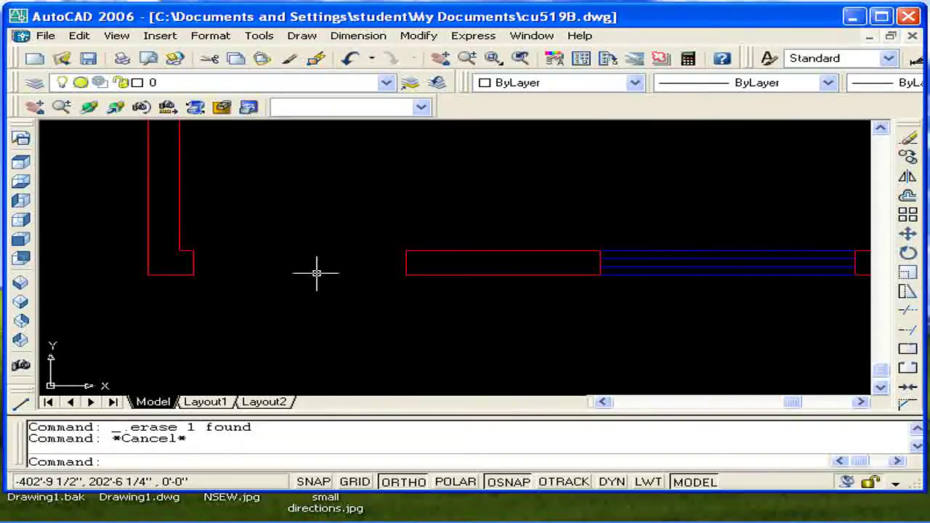
key("Escape")
type("s")
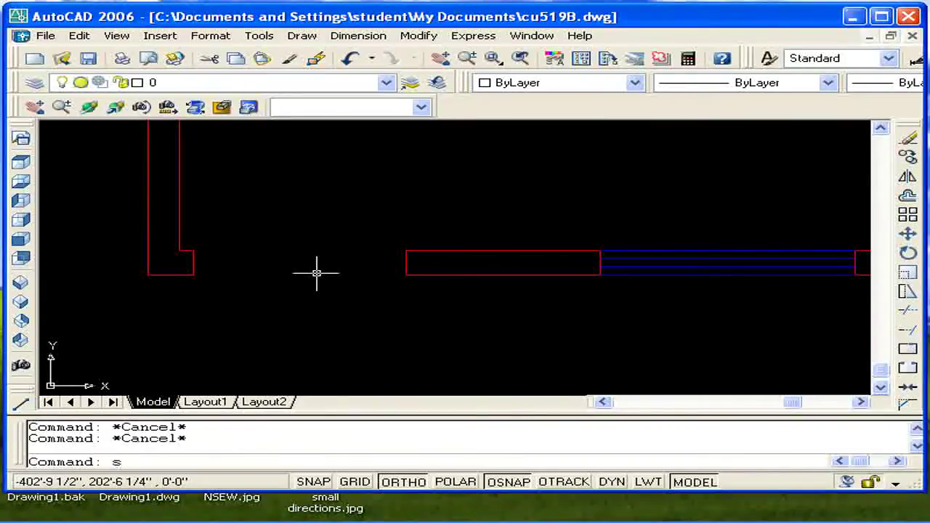
- Stretch the wall piece's left end 2' from its midpoint
key("Return")
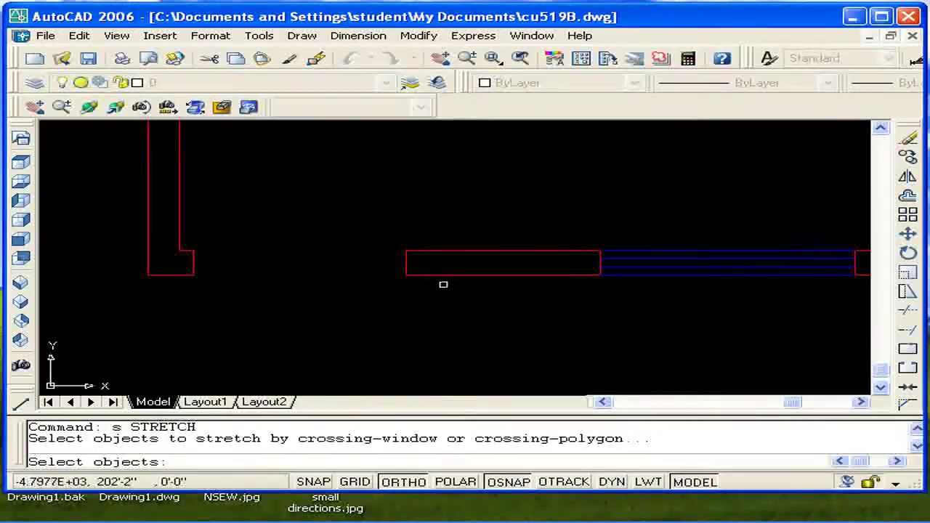
left_click(443, 284)
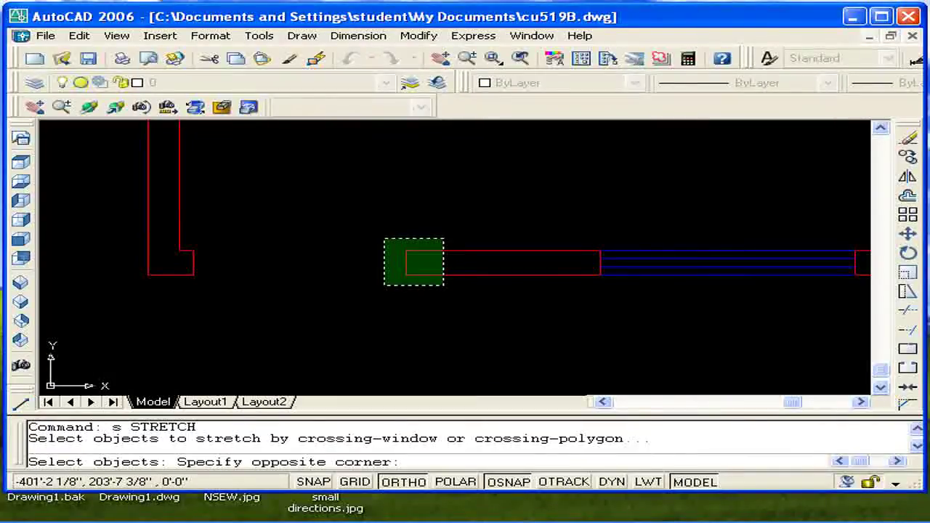
left_click(385, 239)
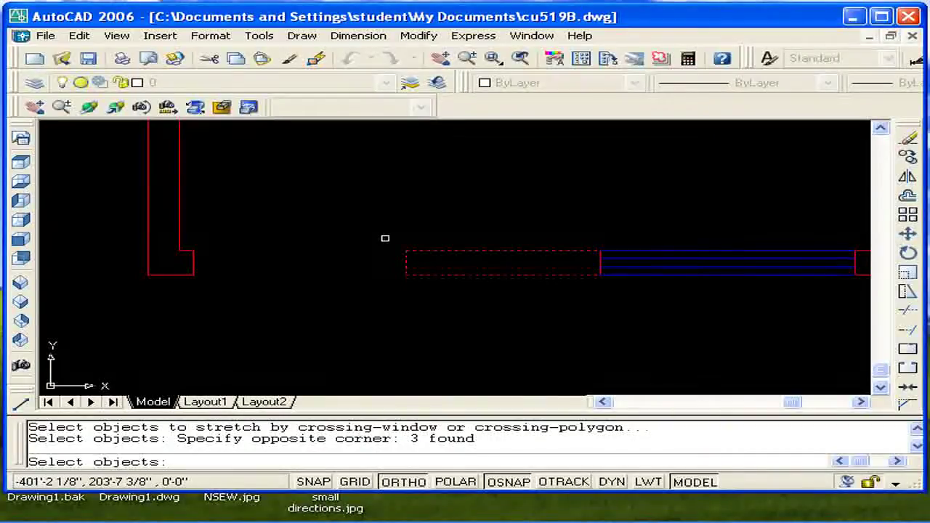
scroll(605, 261, "up", 5)
scroll(607, 250, "up", 3)
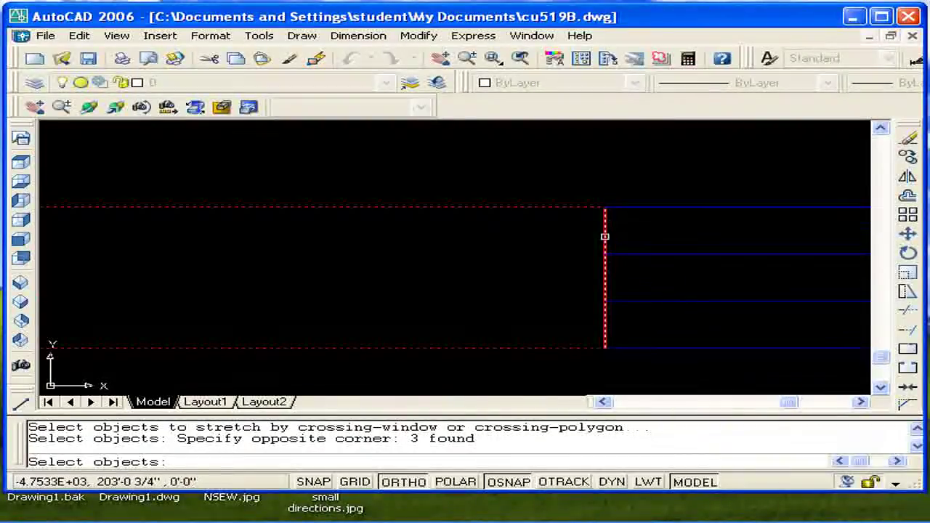
scroll(523, 280, "down", 4)
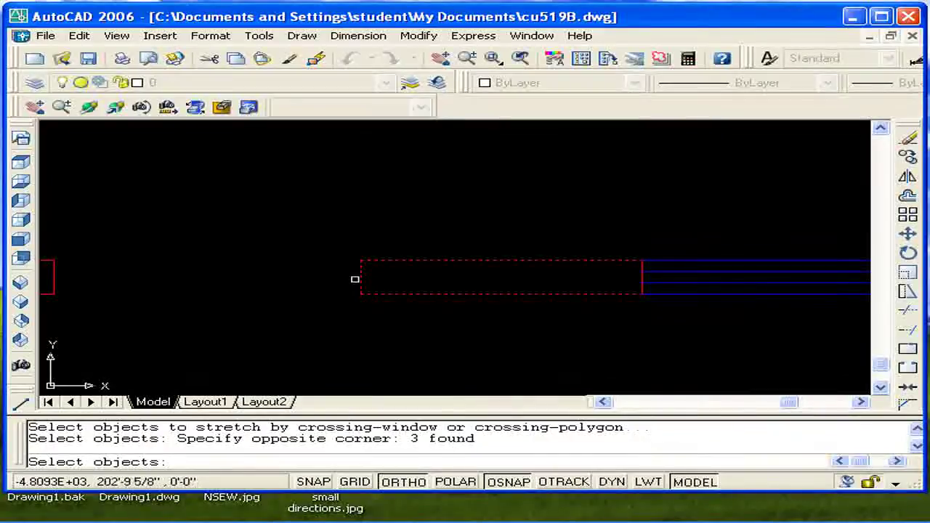
key("Return")
left_click(361, 278)
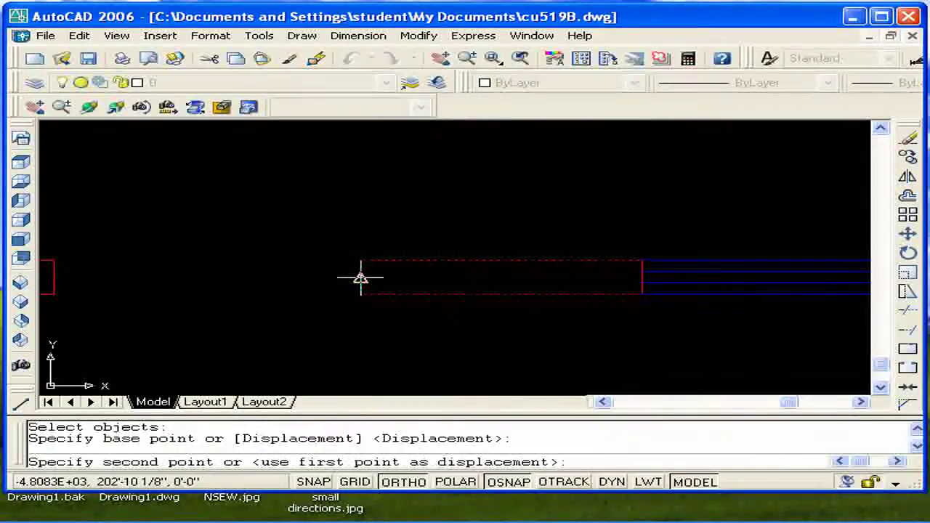
type("2")
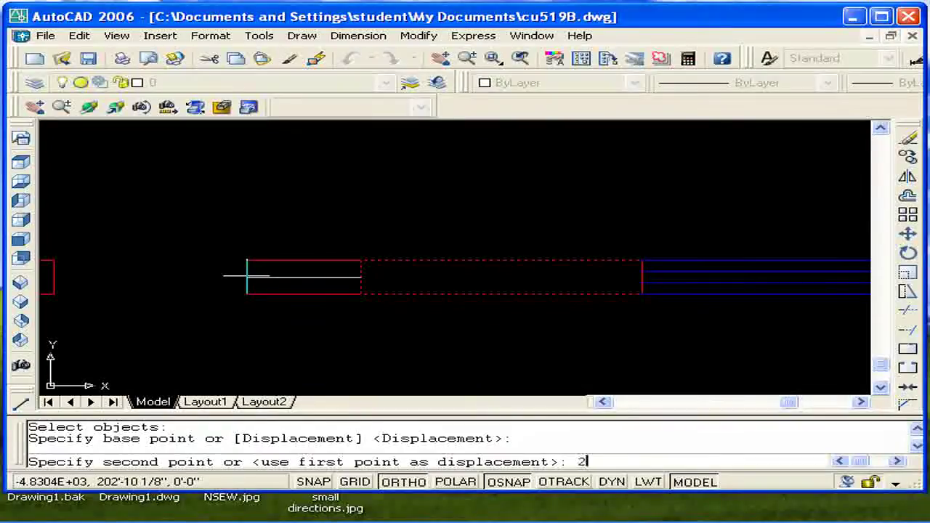
key("Return")
- Inspect the stretched wall, then undo the 2' stretch
middle_click_drag(216, 303, 499, 297)
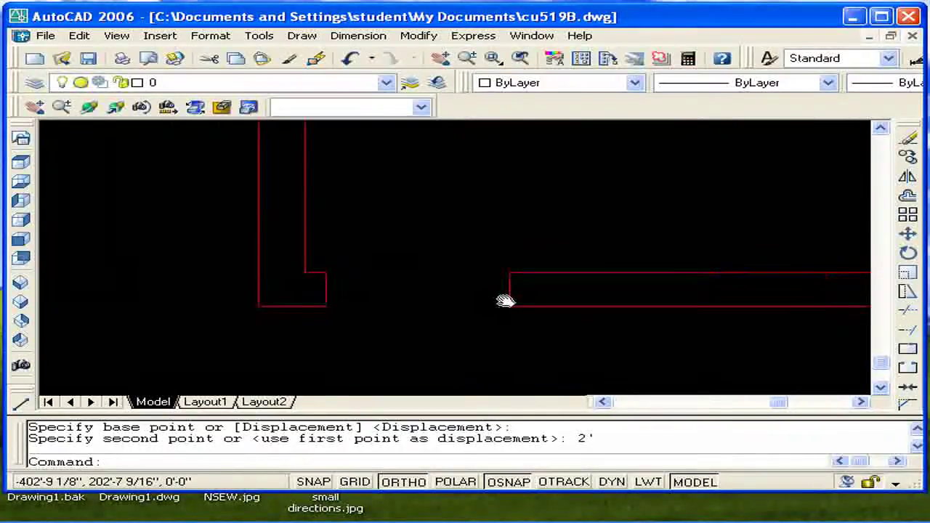
scroll(510, 285, "down", 1)
scroll(509, 285, "down", 2)
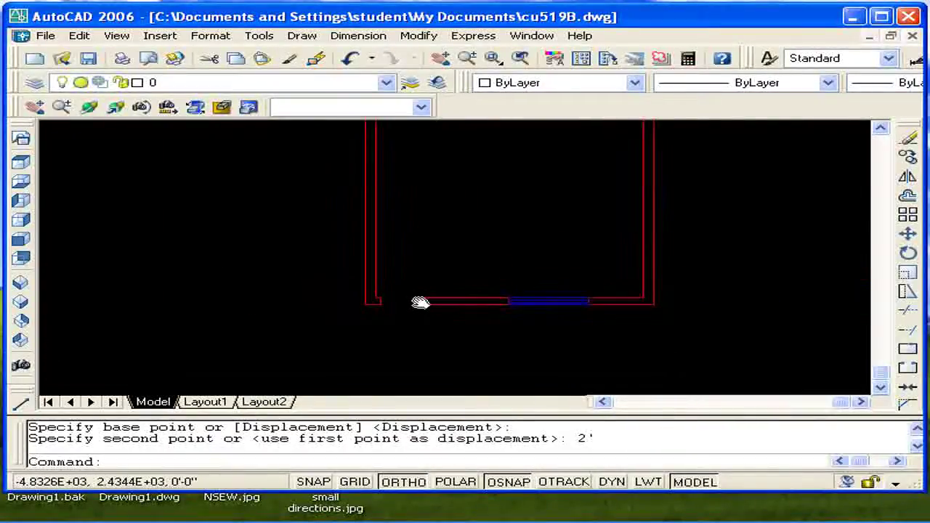
scroll(417, 303, "down", 2)
scroll(513, 263, "up", 2)
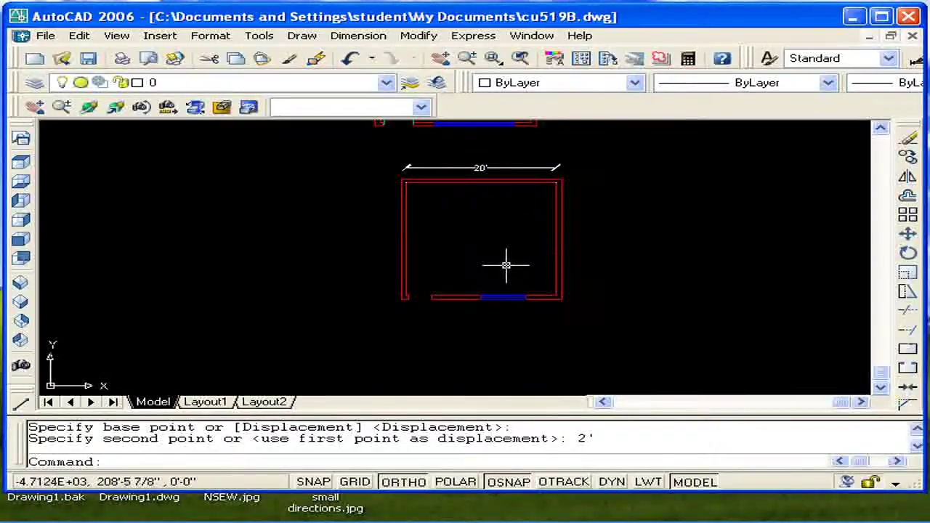
scroll(450, 269, "down", 1)
scroll(445, 277, "up", 1)
key("ctrl+z")
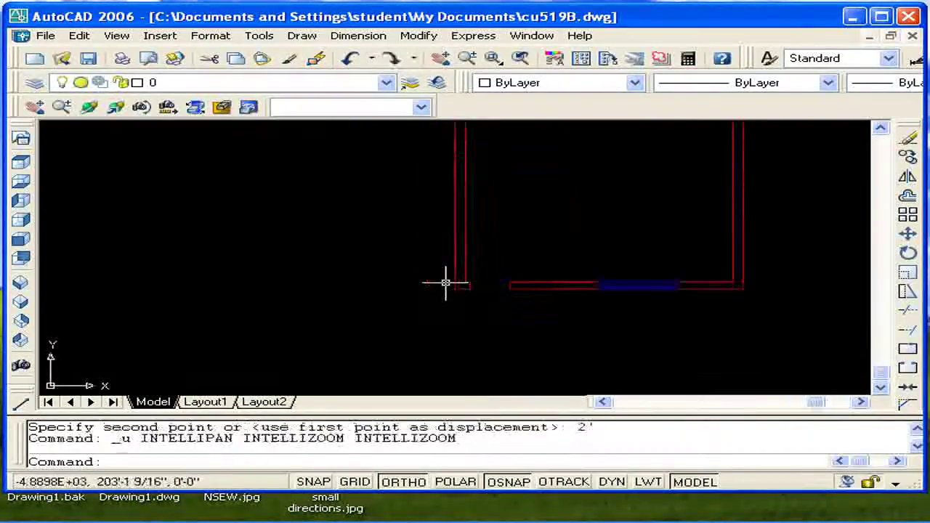
key("ctrl+z")
key("ctrl+z")
key("Escape")
key("Escape")
- Begin a trial dimension from the L-wall corner to the wall end, then cancel it
type("li")
key("Return")
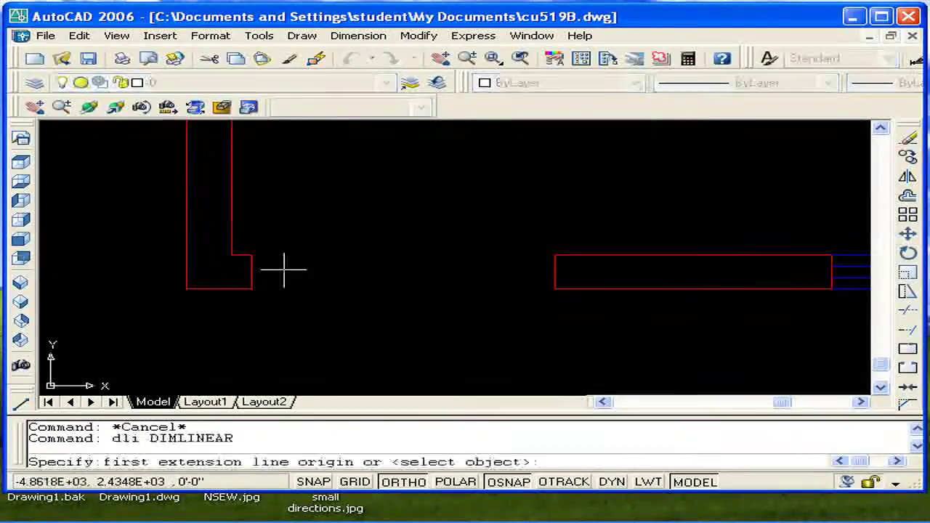
left_click(252, 272)
left_click(554, 272)
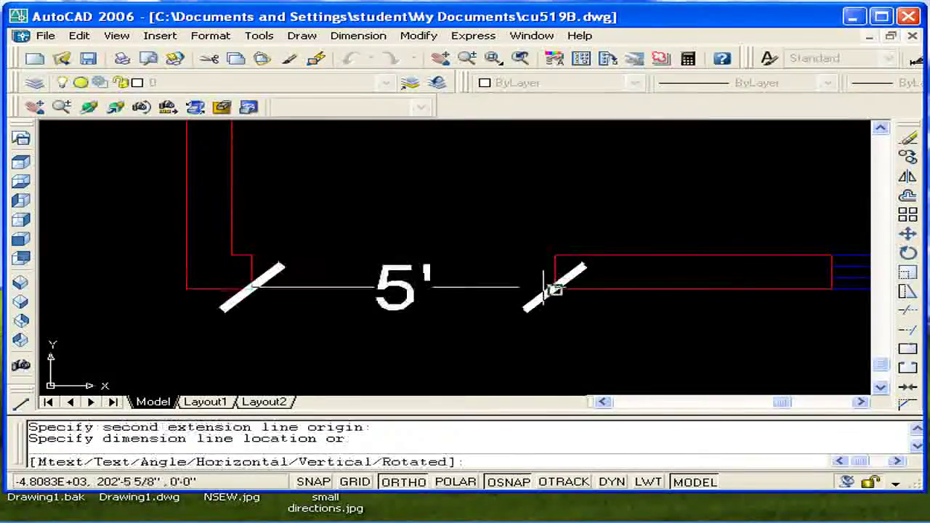
key("Escape")
key("Escape")
- Stretch the wall piece's end 1' left, narrowing the door opening to about 4'
type("s")
key("Return")
left_click(589, 315)
left_click(520, 209)
key("Return")
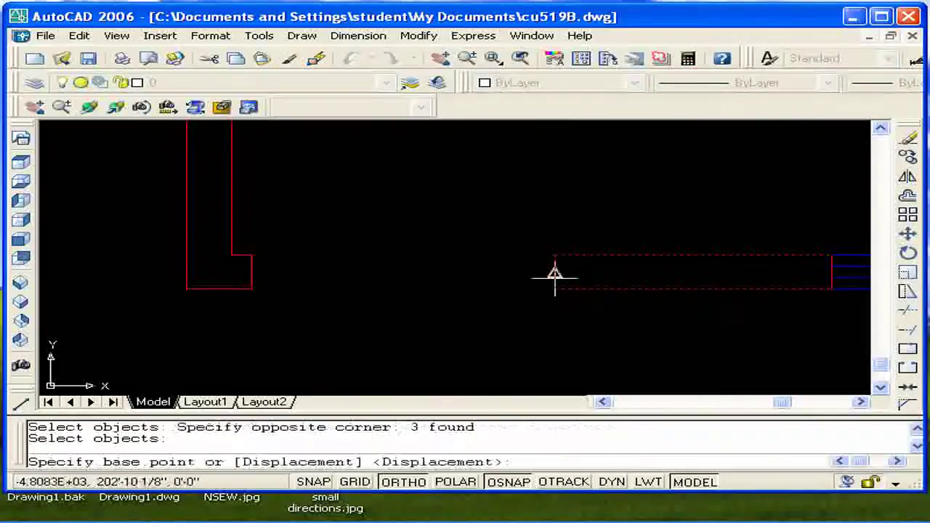
left_click(554, 271)
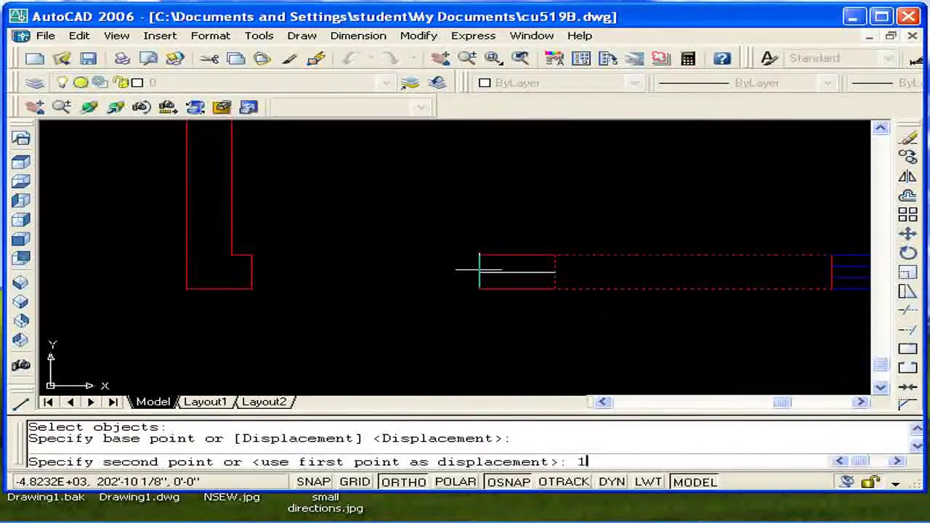
type("'")
key("Return")
scroll(574, 263, "down", 4)
middle_click_drag(574, 264, 353, 264)
key("Escape")
middle_click_drag(408, 282, 391, 275)
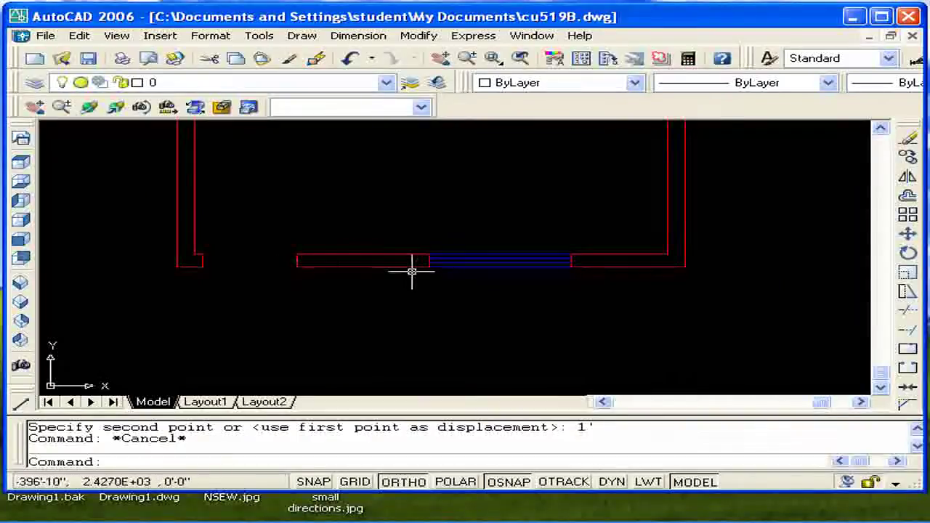
type("dli")
- Add linear dimensions below the bottom wall pieces: 5'-7" left of the window, 4'-1" right
key("Return")
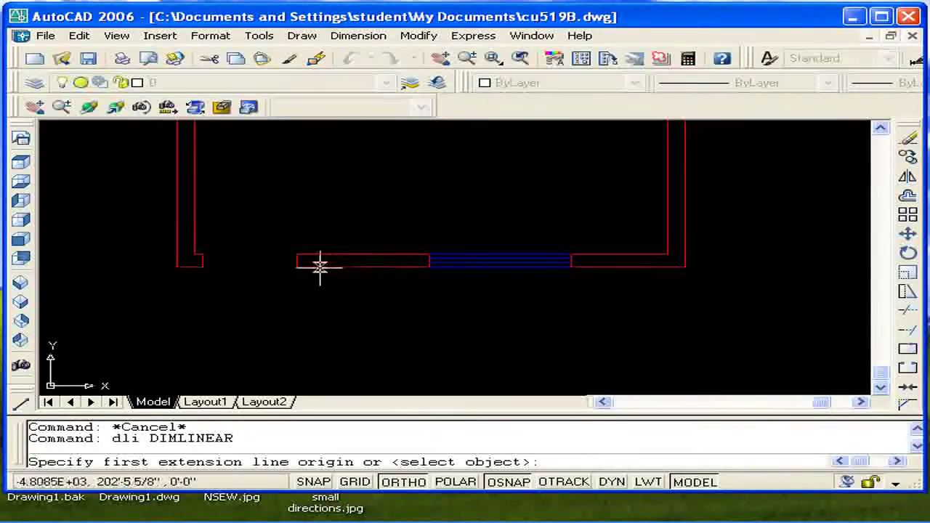
left_click(296, 266)
left_click(430, 266)
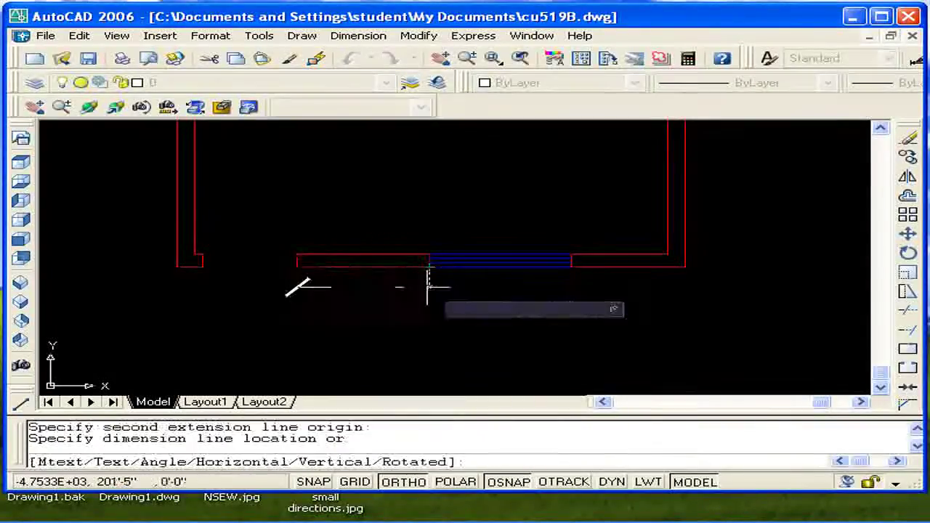
left_click(429, 286)
key("Return")
left_click(571, 266)
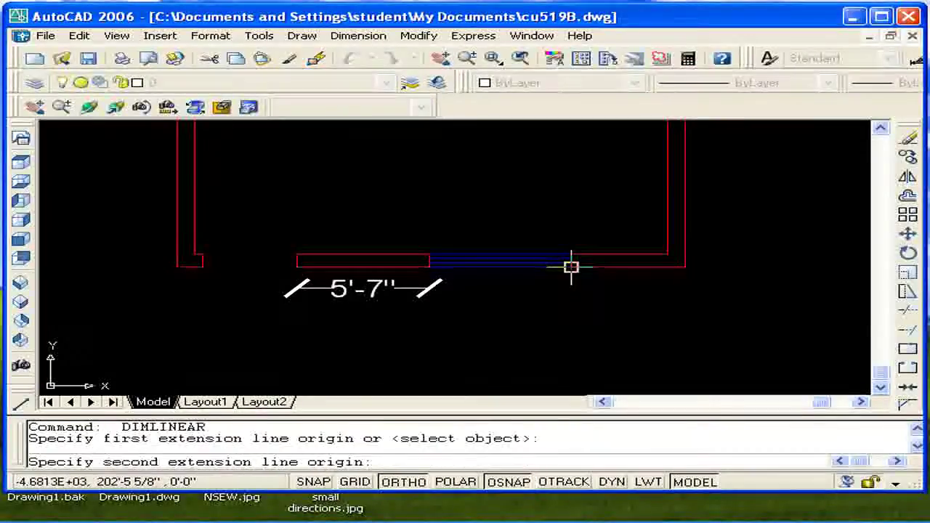
key("Escape")
key("Escape")
key("Return")
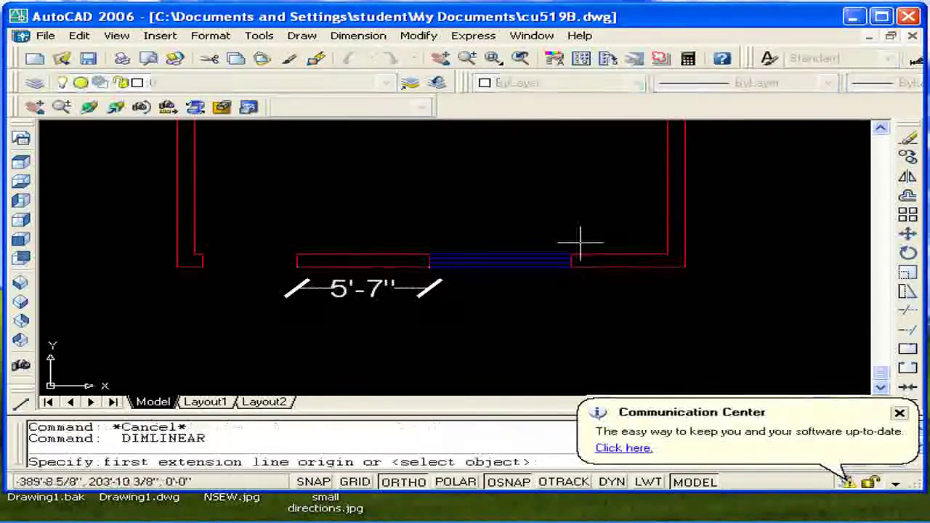
left_click(571, 266)
left_click(667, 255)
left_click(674, 307)
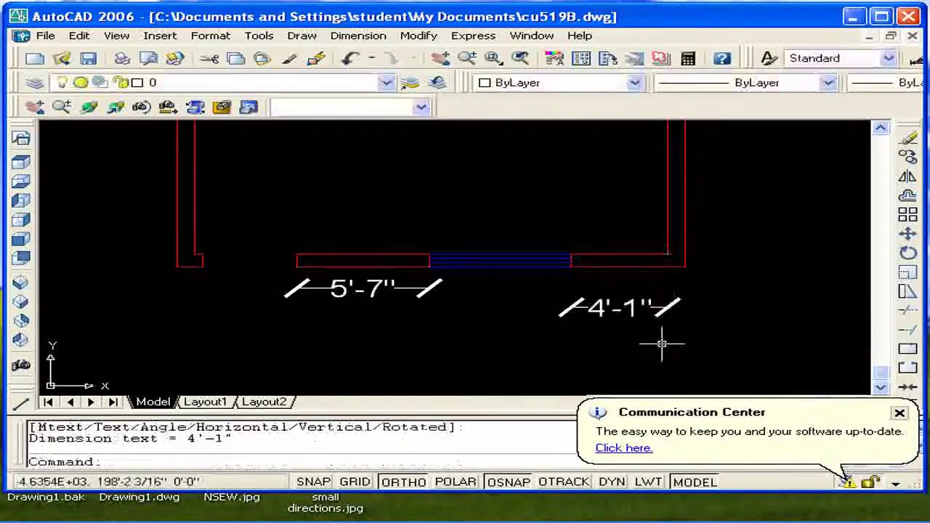
middle_click_drag(528, 296, 544, 266)
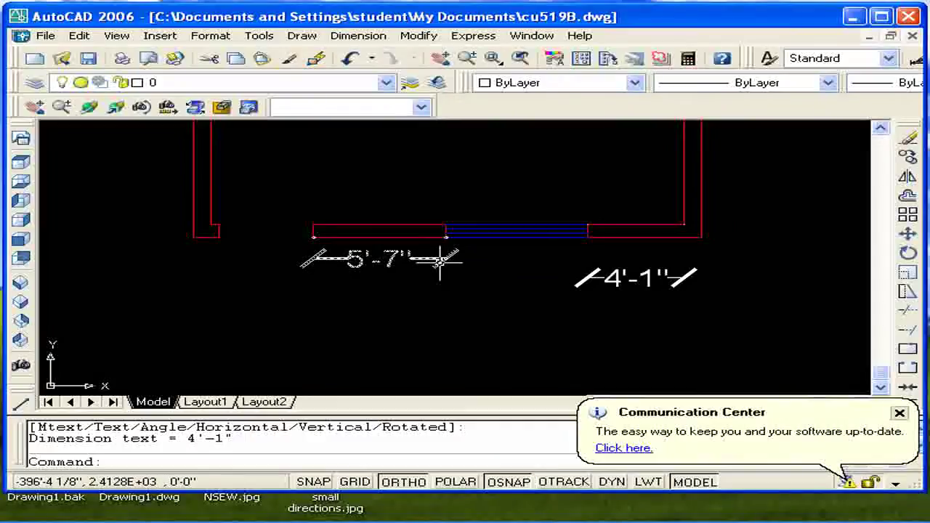
- Draw a line along the bottom wall's inner face from the right inner corner to the door-side wall end
key("Escape")
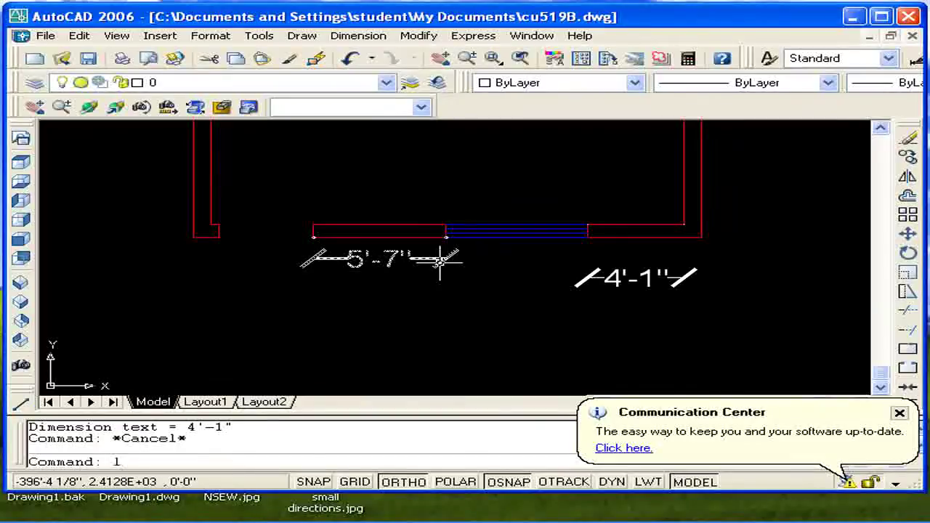
key("Return")
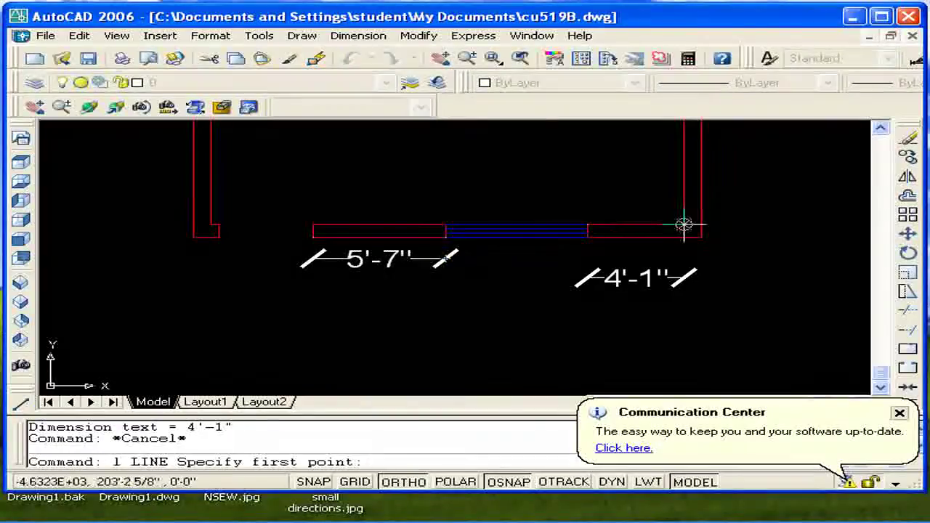
left_click(684, 225)
left_click(312, 224)
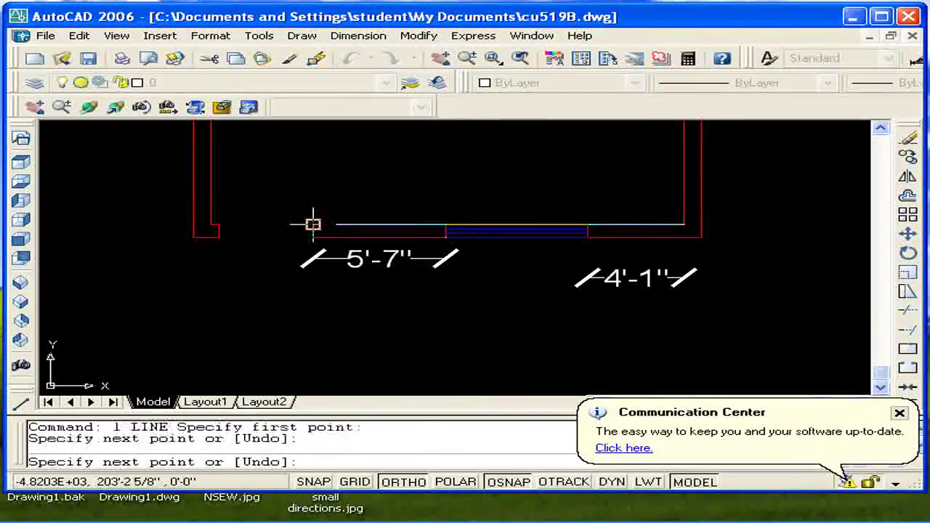
key("Escape")
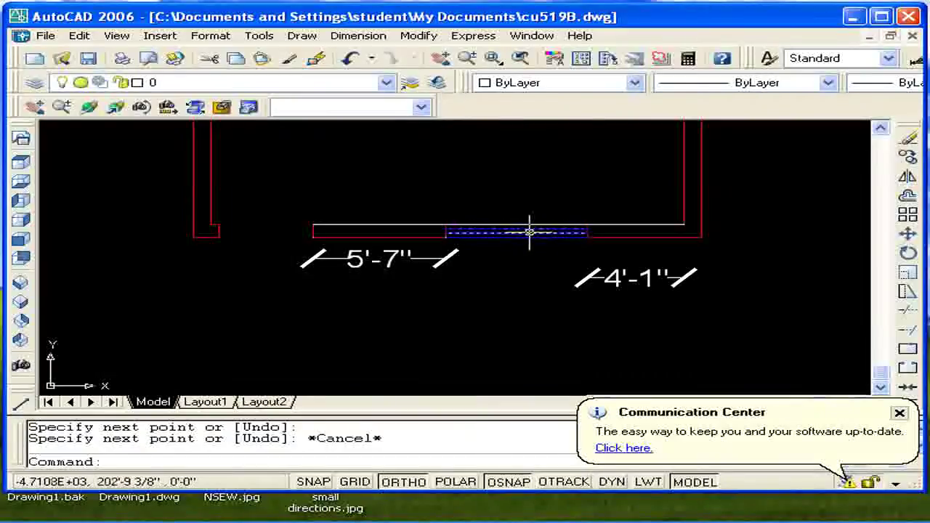
scroll(520, 228, "up", 1)
scroll(508, 232, "up", 1)
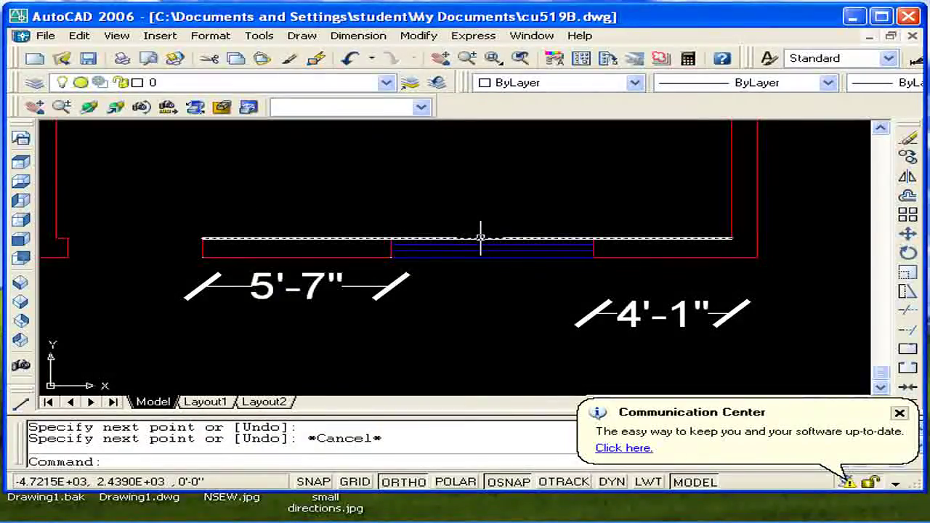
- Stretch the window and adjoining wall ends so the window is centred, 4'-10" on each side
type("s")
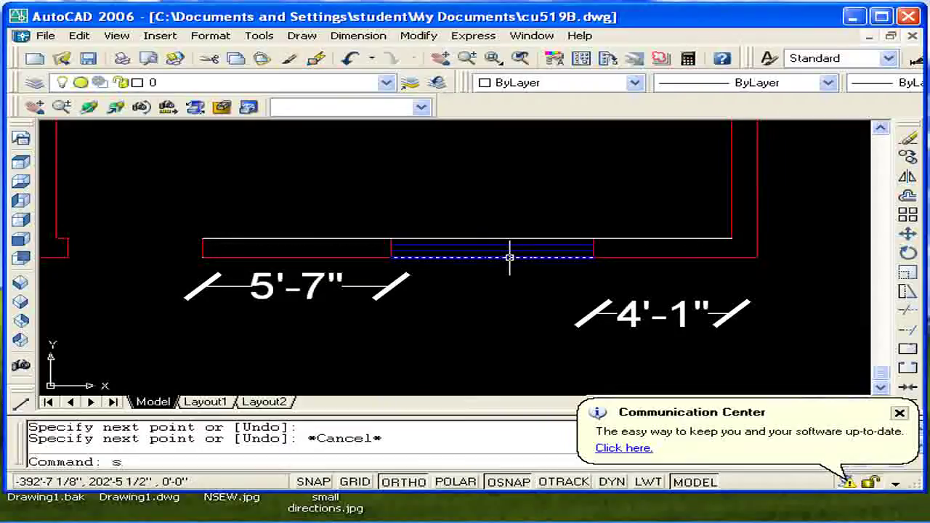
key("Return")
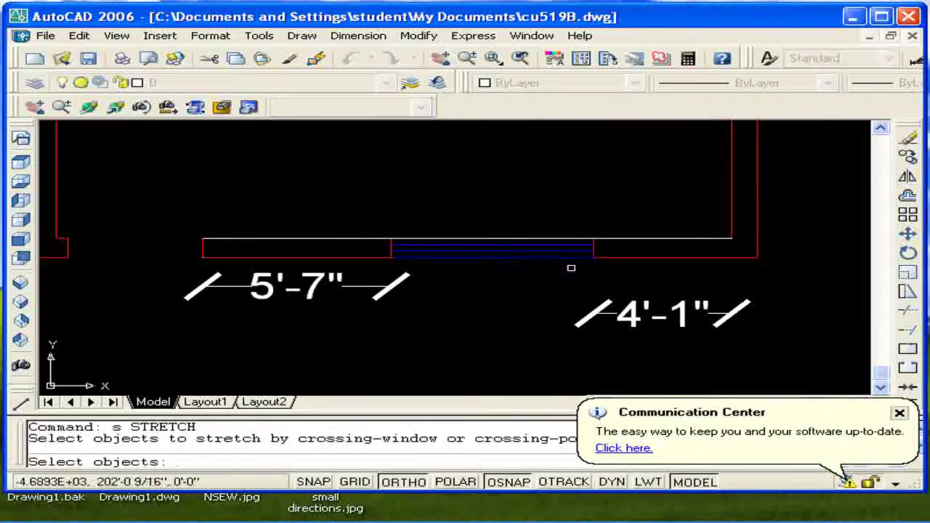
left_click(612, 268)
left_click(380, 214)
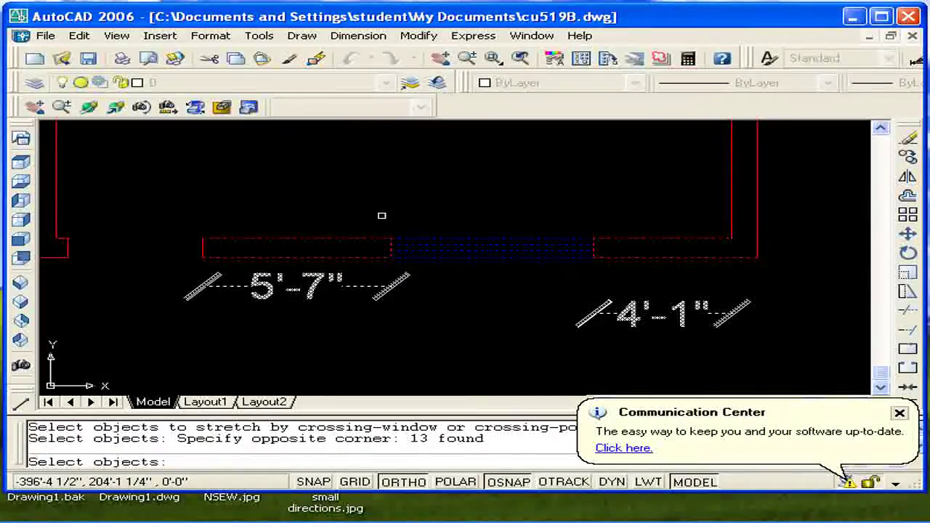
key("Return")
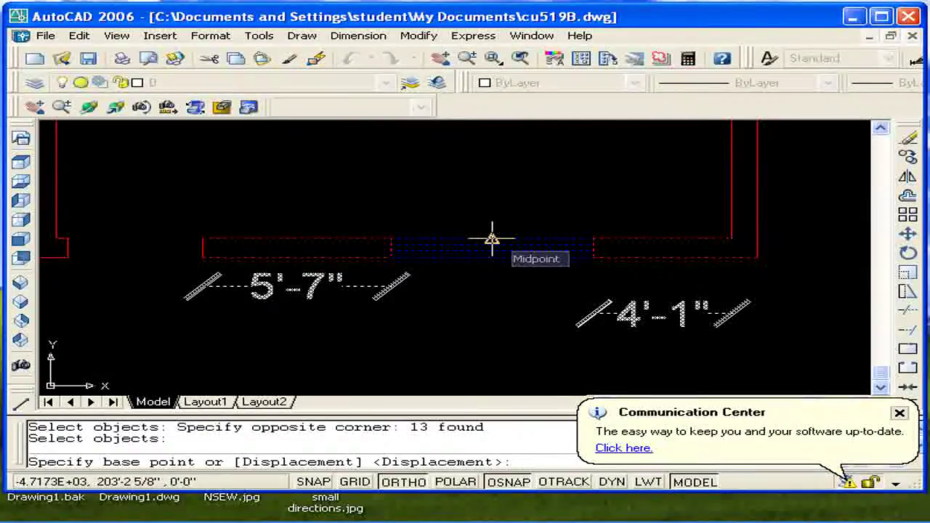
left_click(491, 239)
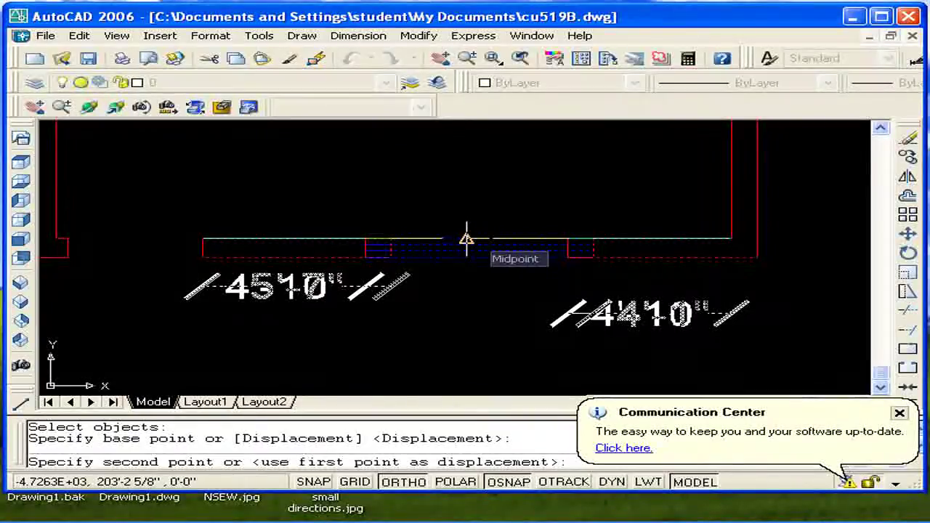
left_click(466, 238)
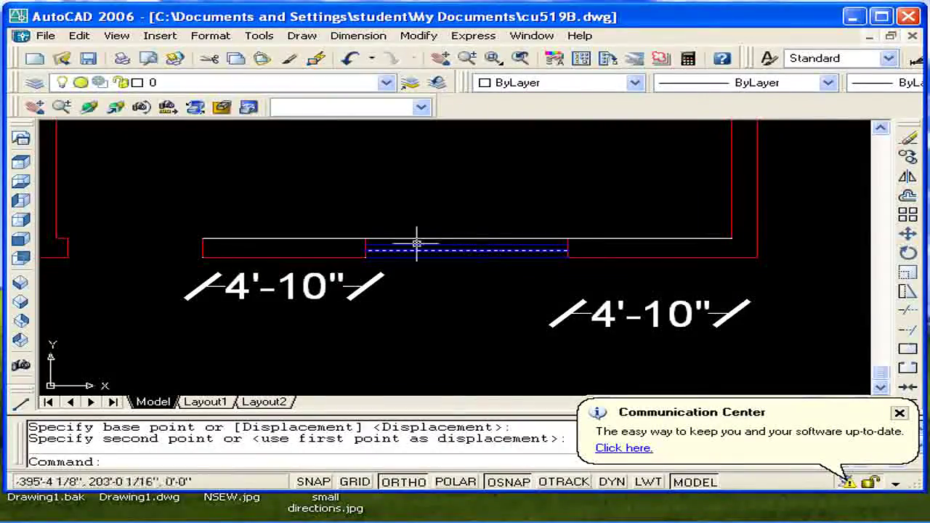
left_click(300, 288)
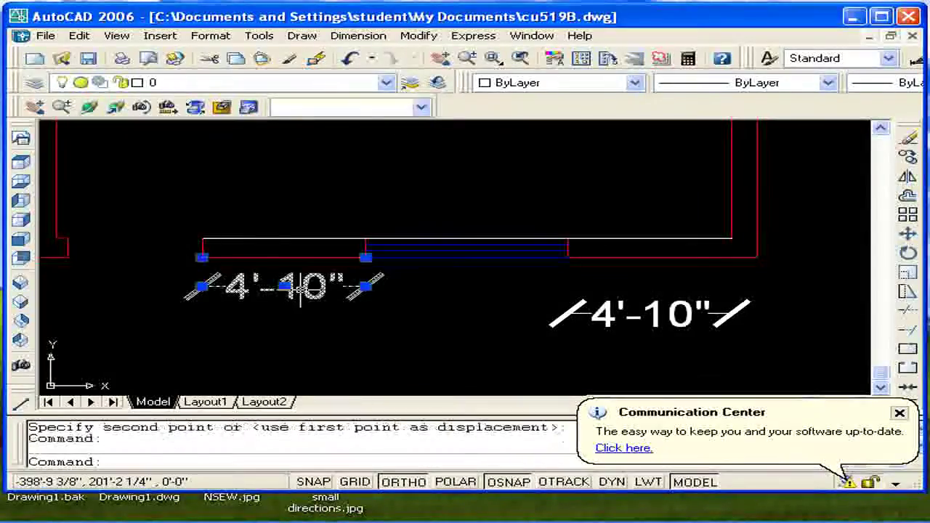
- Erase the left and right 4'-10" dimensions and centre the wall opening in view
key("Delete")
left_click(657, 320)
key("Delete")
left_click(448, 242)
key("Escape")
mouse_move(457, 269)
middle_mouse_down()
mouse_move(509, 288)
mouse_move(554, 329)
mouse_move(540, 322)
middle_mouse_up()
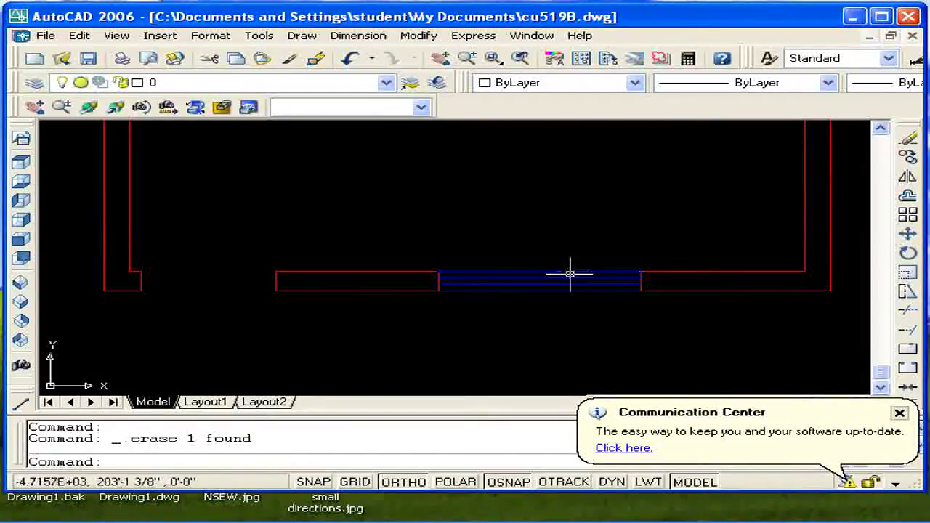
- Erase the blue window lines between the bottom wall ends
left_click(556, 305)
left_click(510, 234)
key("Delete")
- Draw two white test lines across the opening between the wall ends
type("l")
key("Return")
left_click(439, 272)
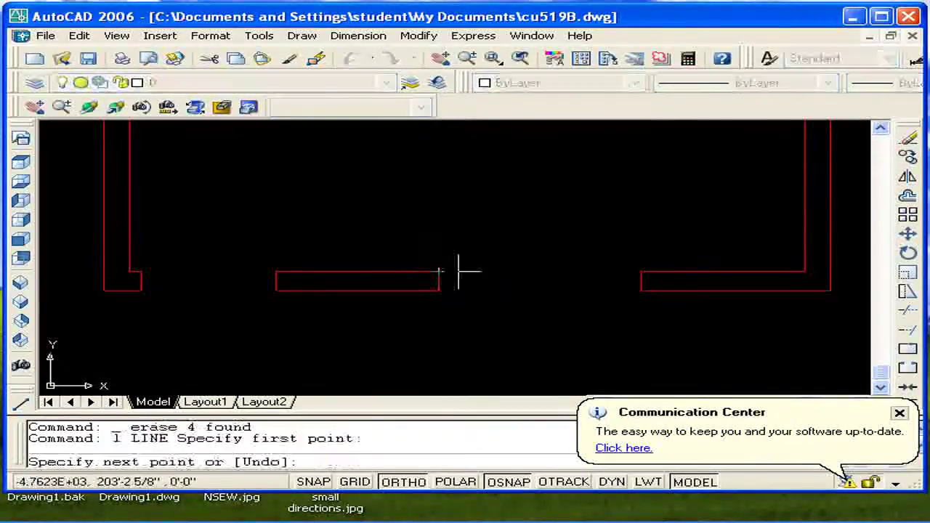
left_click(641, 272)
key("Return")
key("Return")
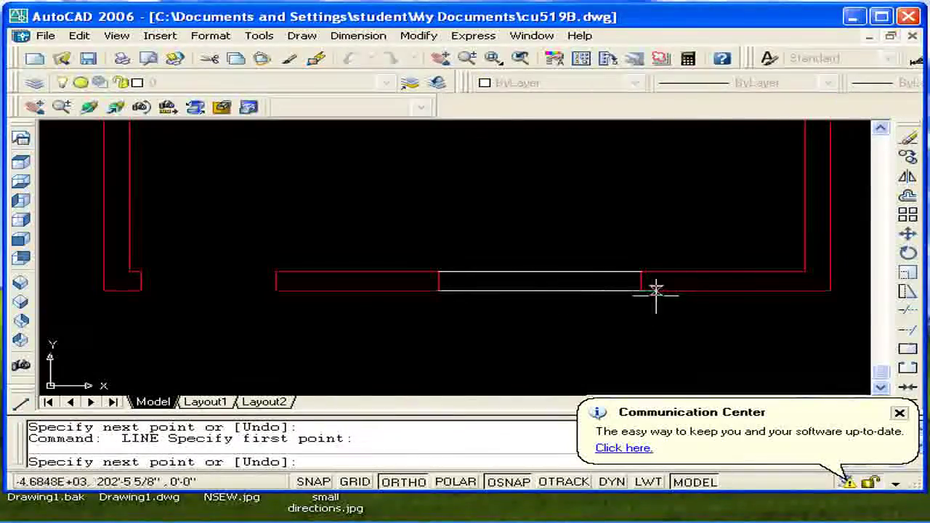
left_click(641, 290)
left_click(439, 291)
- Offset the top test line into the wall, then erase all four white lines
key("Return")
key("Return")
key("Escape")
key("Escape")
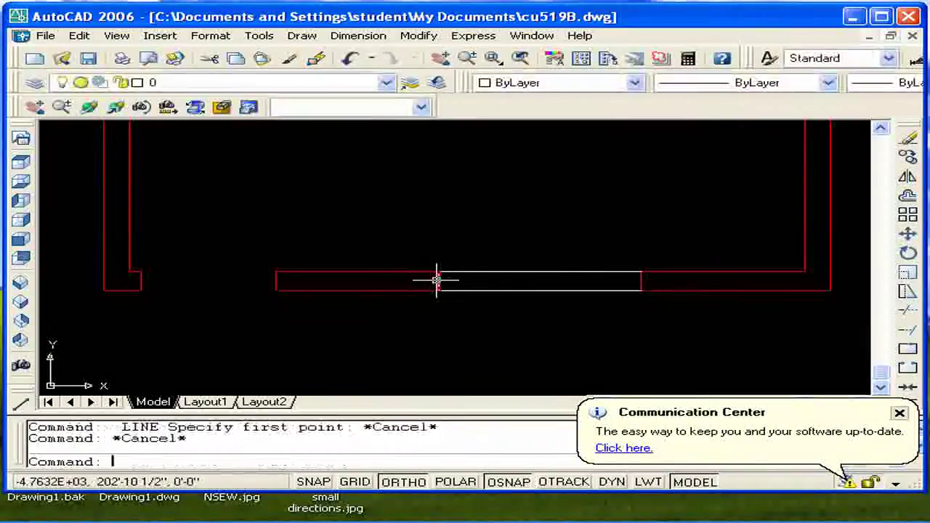
type("o")
key("Return")
key("Return")
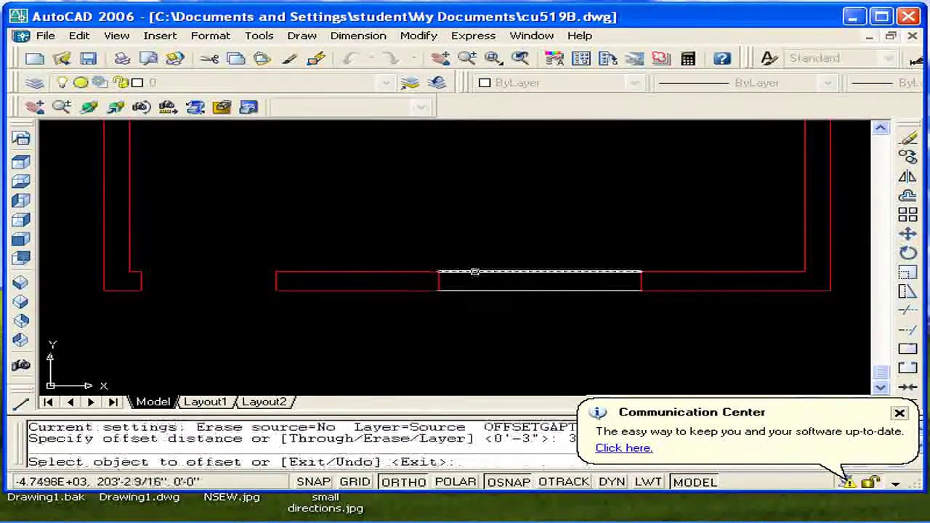
left_click(439, 272)
left_click(483, 312)
key("Escape")
left_click(583, 322)
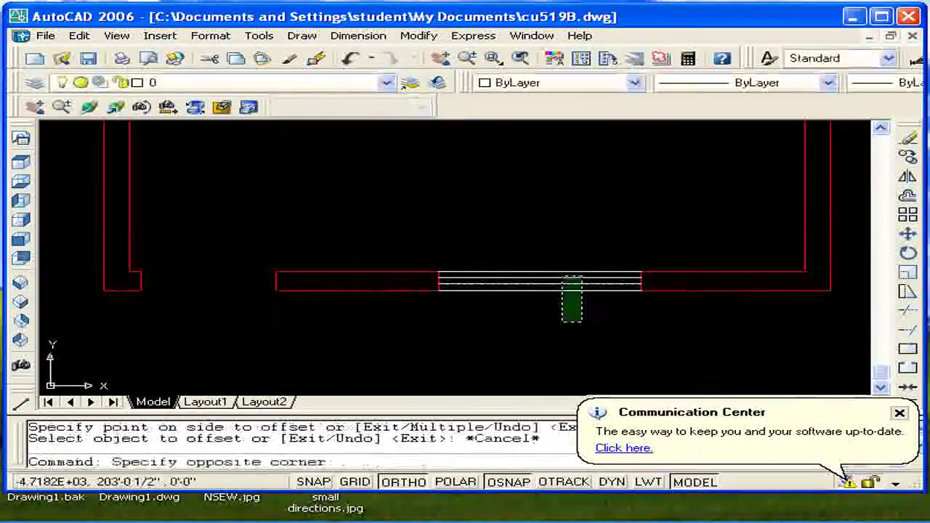
left_click(558, 267)
key("Delete")
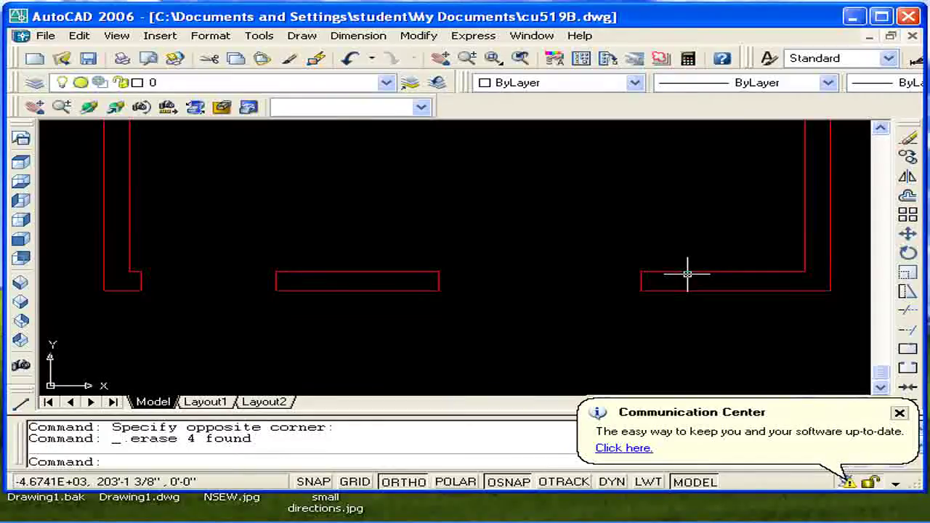
- Zoom out over the room and dismiss the Communication Center update notice
middle_click_drag(526, 291, 516, 309)
scroll(516, 308, "down", 1)
scroll(516, 308, "down", 1)
left_click(901, 414)
mouse_move(477, 276)
middle_mouse_down()
mouse_move(539, 295)
mouse_move(540, 328)
mouse_move(525, 302)
mouse_move(512, 336)
mouse_move(550, 311)
middle_mouse_up()
scroll(525, 302, "down", 1)
- Open and close the Dimension Style dialog, pan the room into view, and start LINE
type("d")
key("Return")
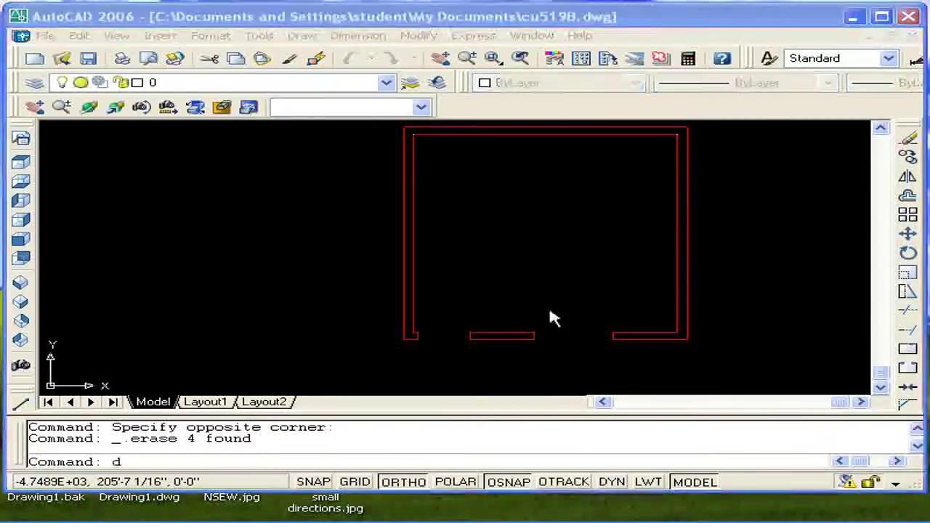
left_click(607, 389)
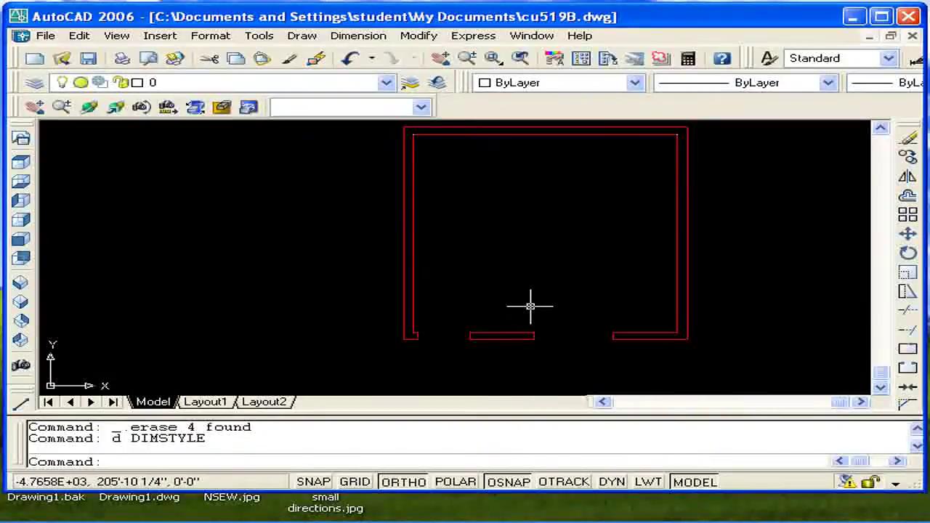
key("Escape")
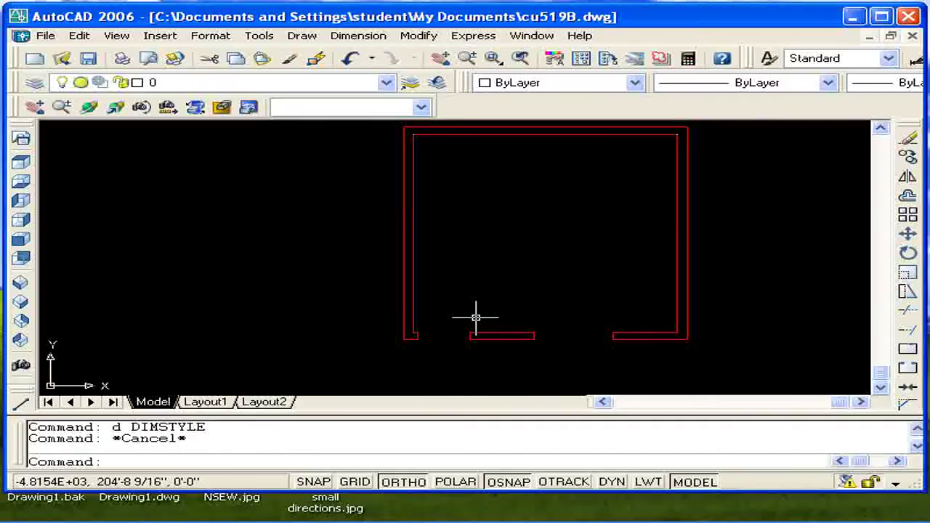
middle_click_drag(577, 269, 533, 290)
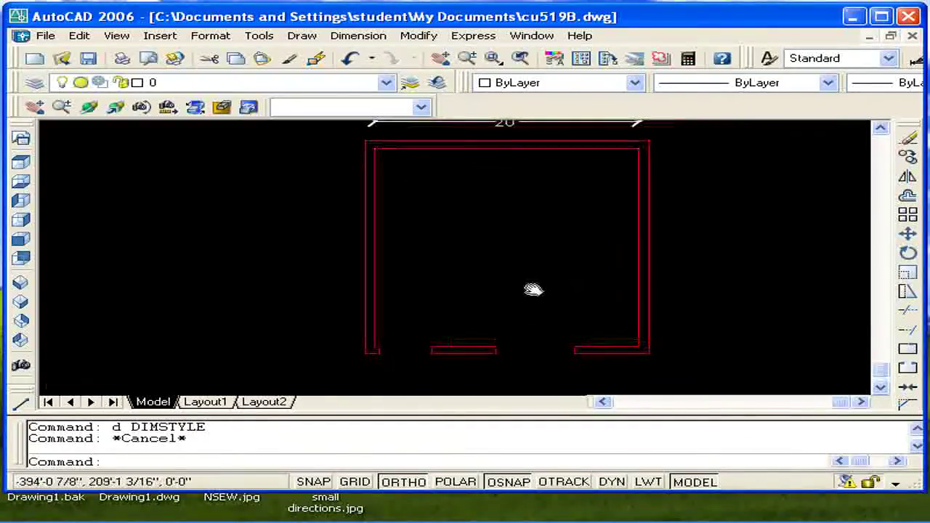
middle_click_drag(530, 292, 515, 272)
type("l")
key("Return")
- Draw a short vertical test line left of the room and cancel the multiline command
left_click(162, 183)
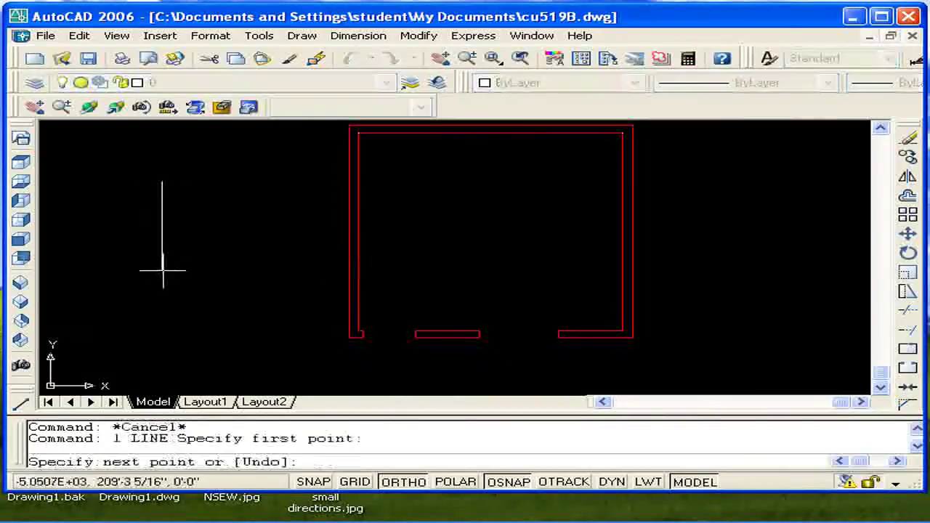
left_click(162, 263)
key("Escape")
key("Escape")
type("ml")
key("Return")
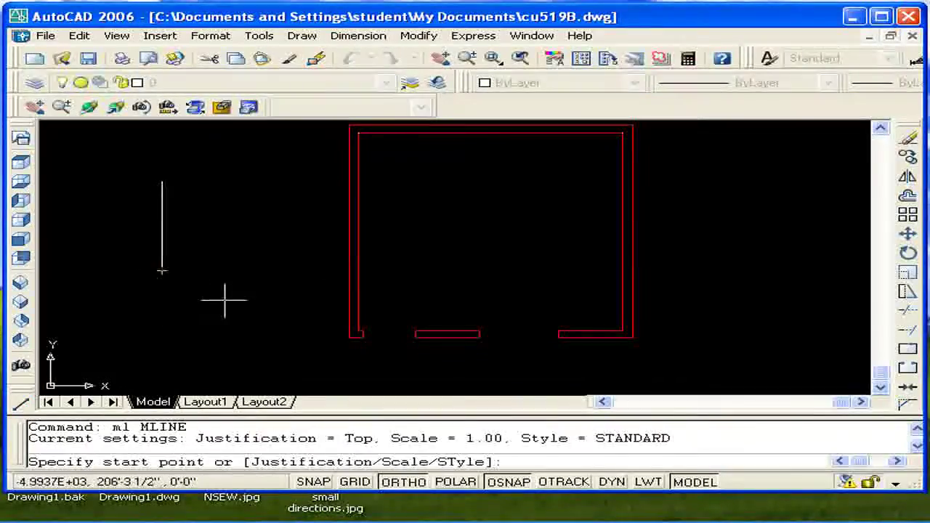
key("Escape")
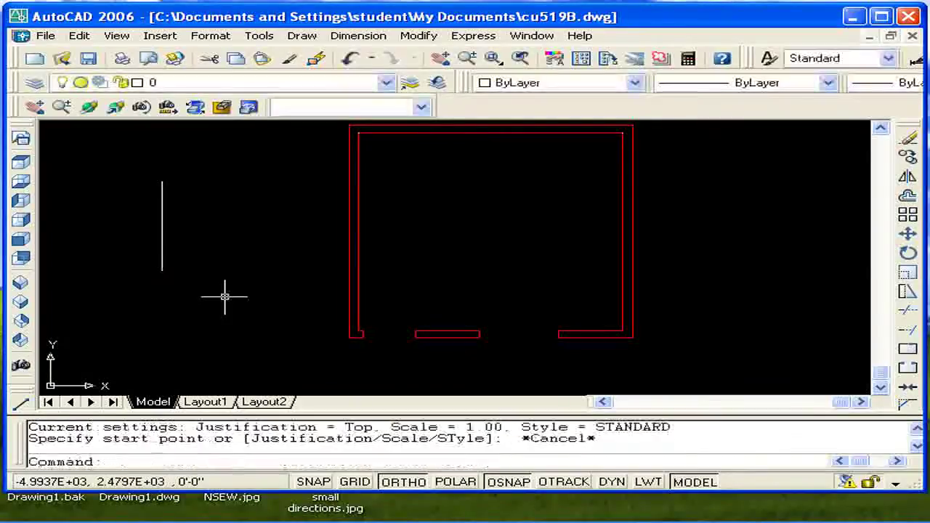
- Erase the 20' dimension above the room and the stray vertical line
middle_click_drag(470, 249, 474, 295)
left_click(494, 150)
key("Delete")
left_click(166, 271)
key("Delete")
middle_click_drag(394, 254, 376, 229)
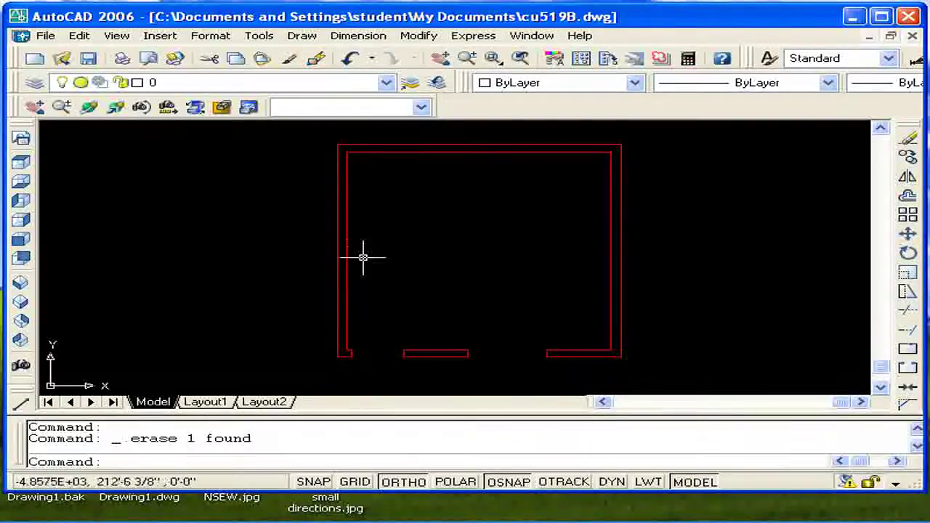
left_click(208, 36)
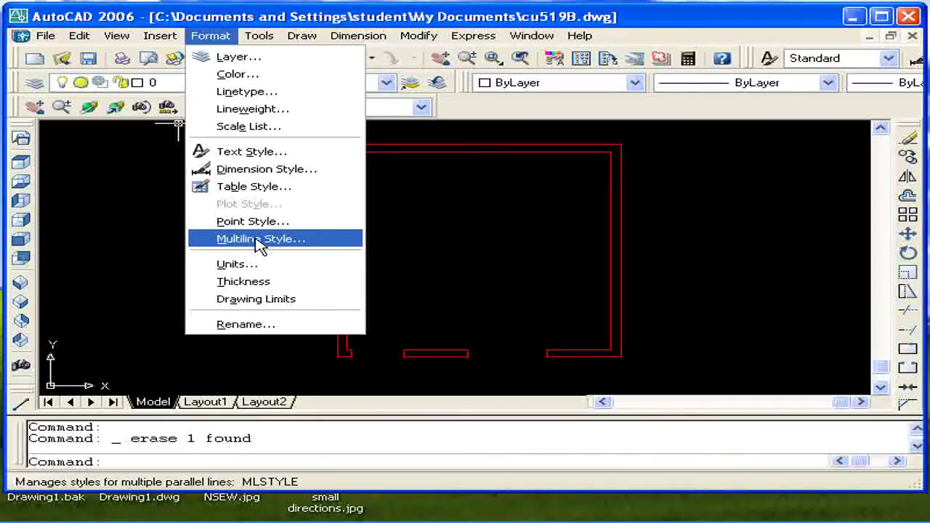
- Open the STANDARD multiline style for modification and delete its 0.5 line element
left_click(260, 243)
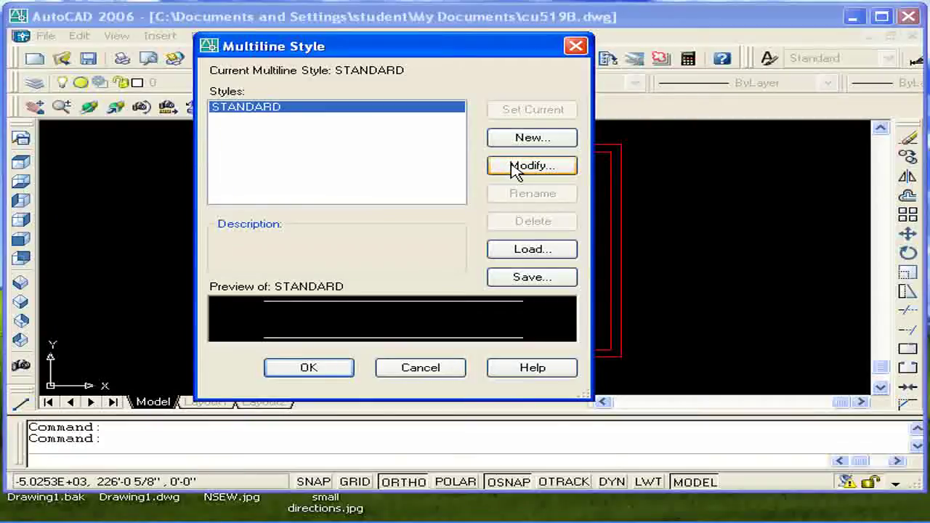
left_click(516, 167)
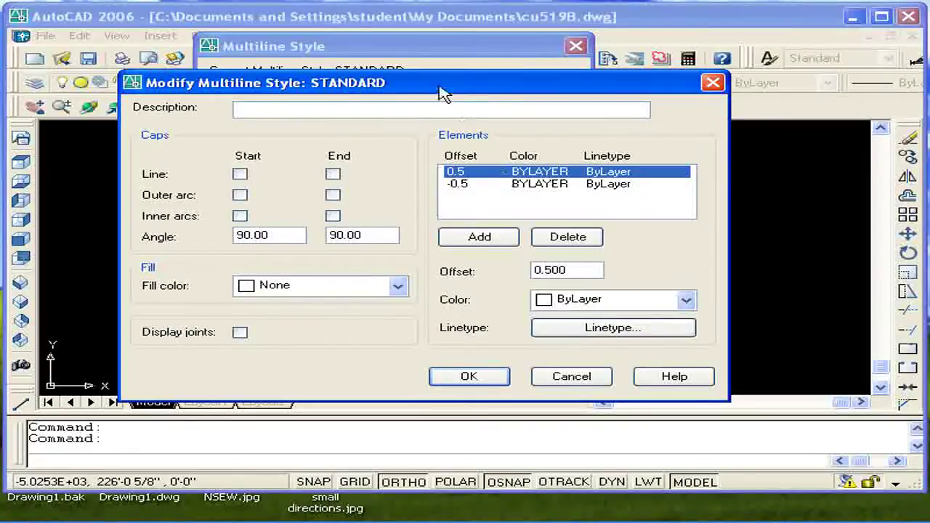
left_click_drag(444, 95, 447, 69)
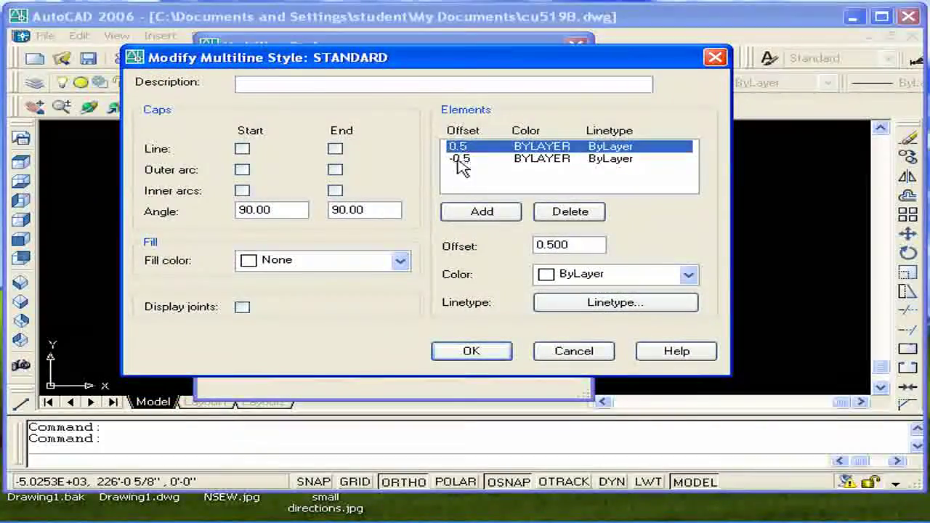
left_click(462, 159)
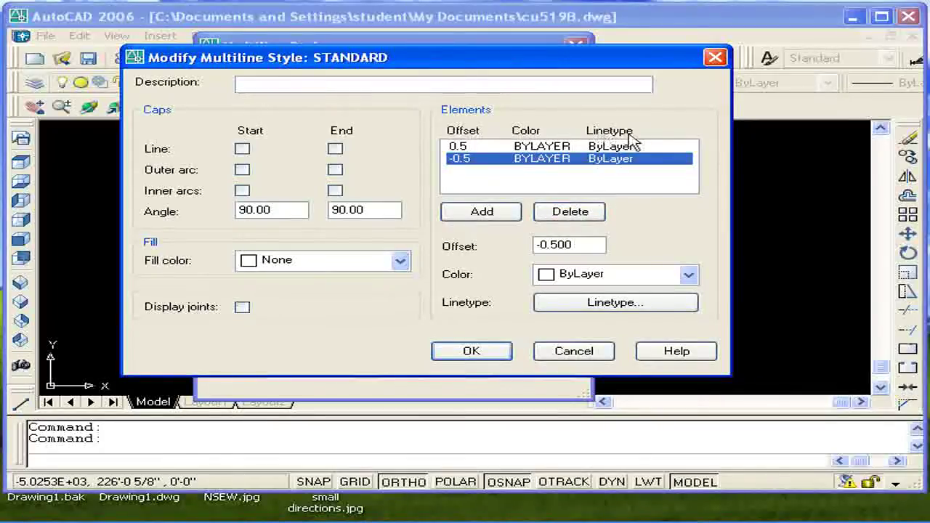
left_click(606, 148)
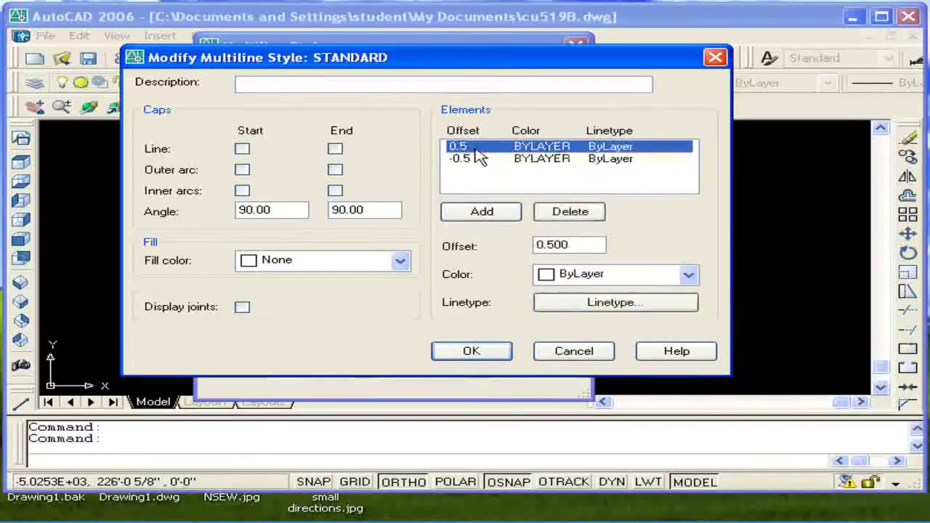
left_click(465, 157)
left_click(460, 146)
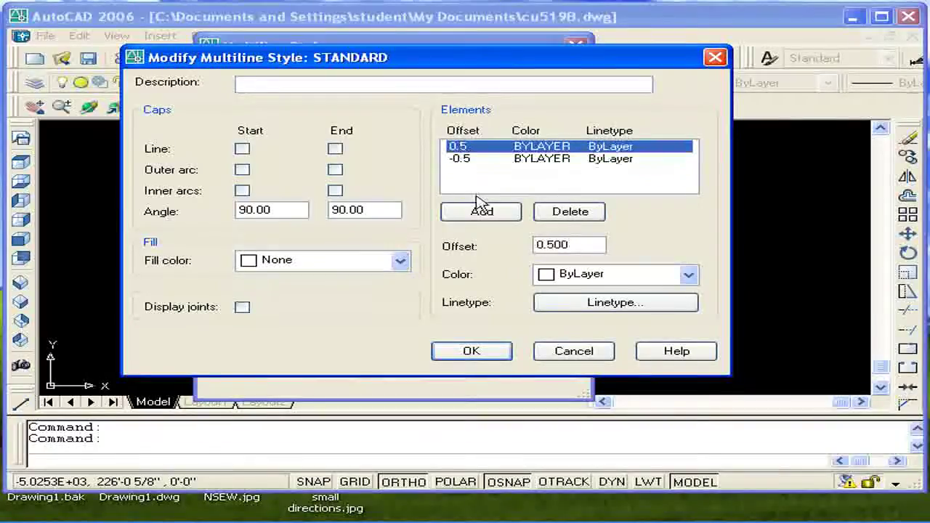
left_click(459, 158)
left_click(461, 148)
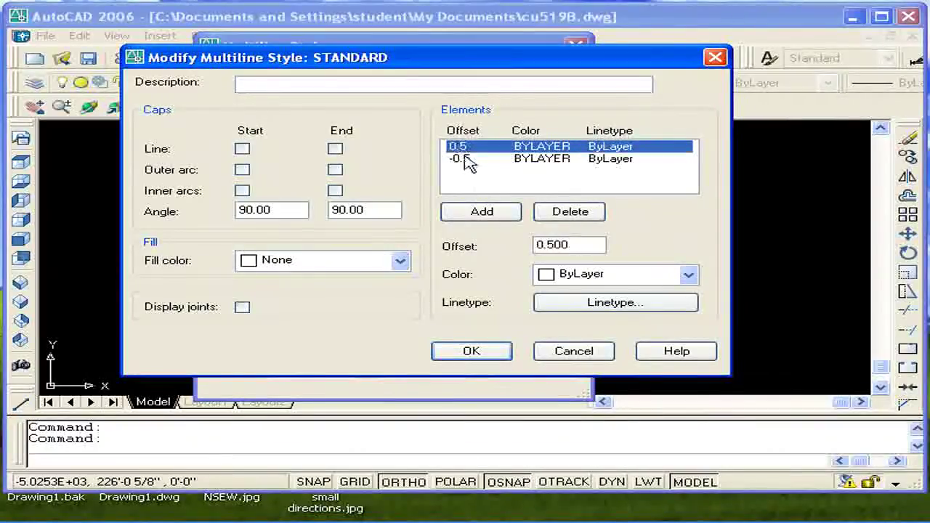
left_click(558, 213)
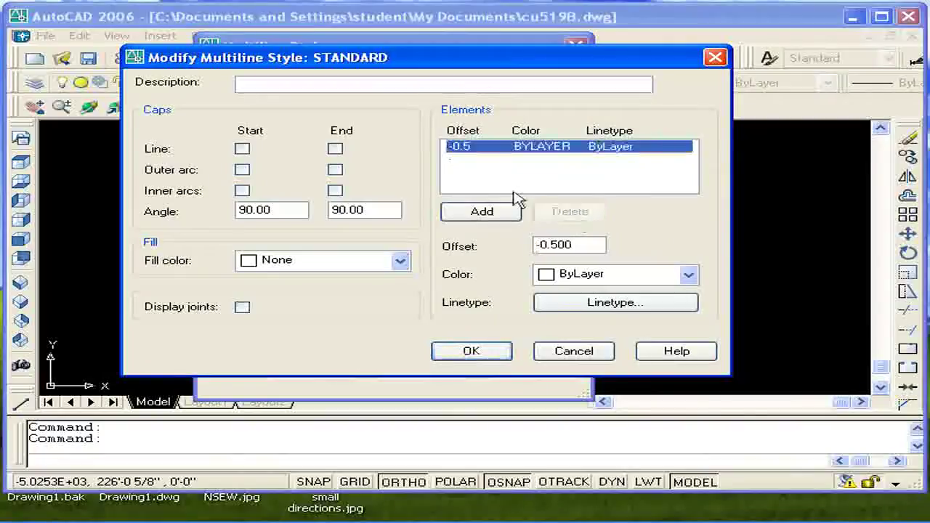
- Change the remaining line element's offset to 9
left_click(468, 166)
left_click(465, 150)
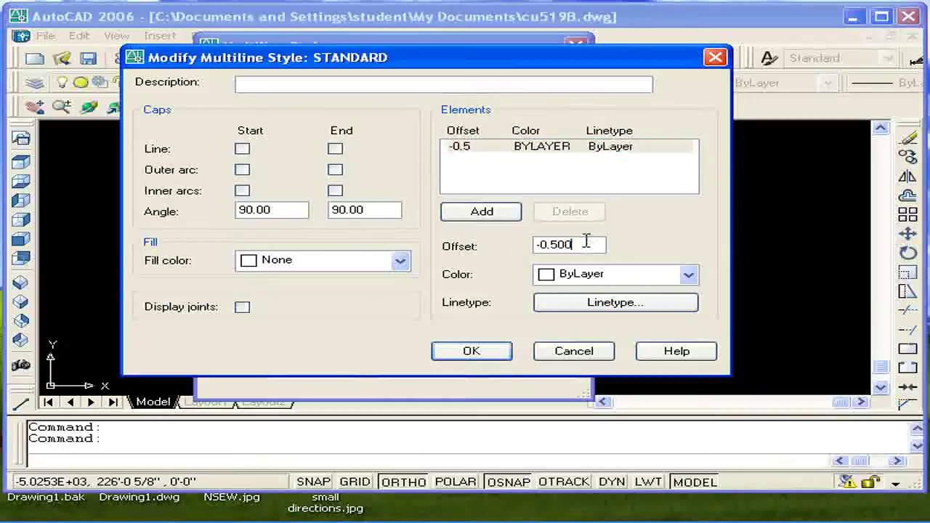
left_click_drag(587, 244, 502, 247)
type("9")
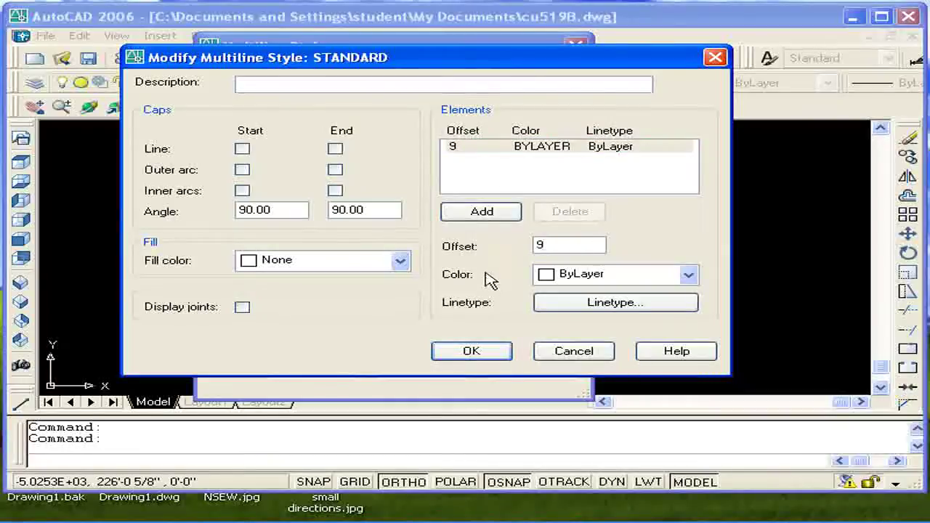
- Add a new line element to the STANDARD style with offset 4
left_click(479, 215)
left_click_drag(587, 245, 477, 247)
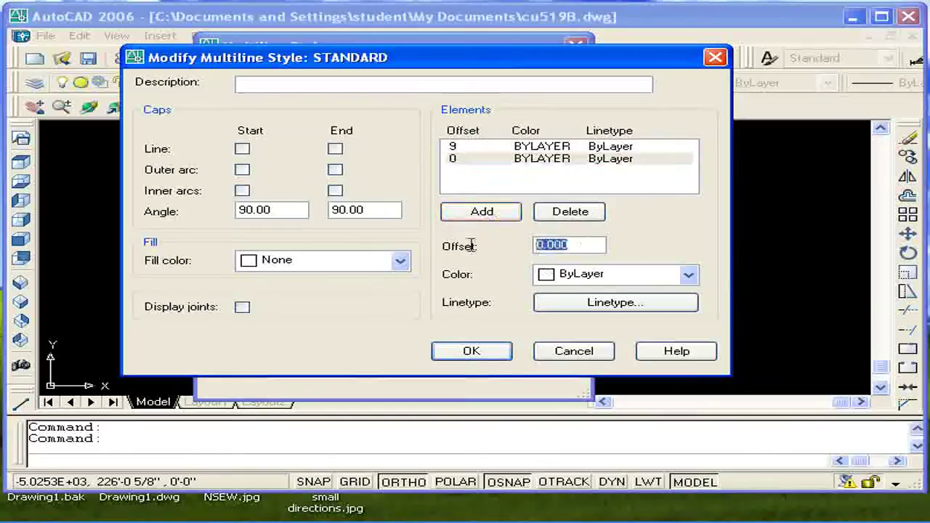
left_click(482, 218)
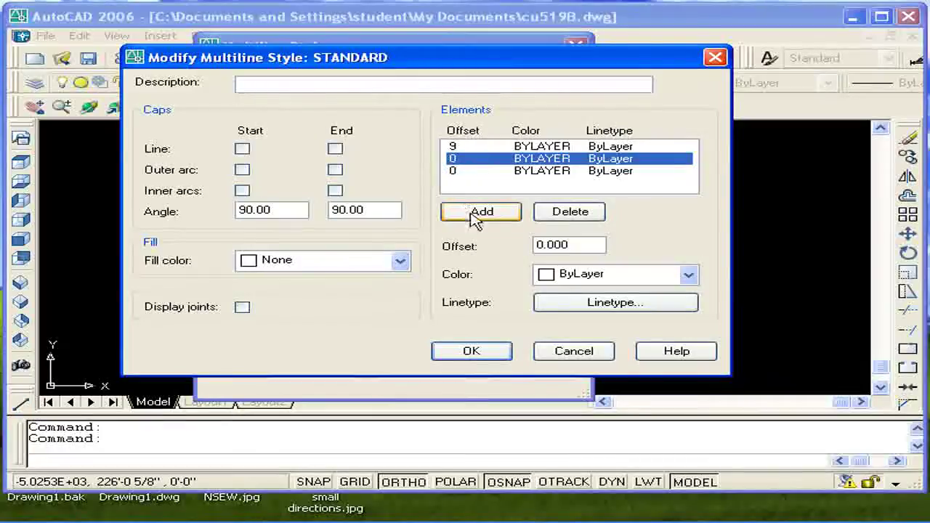
double_click(534, 245)
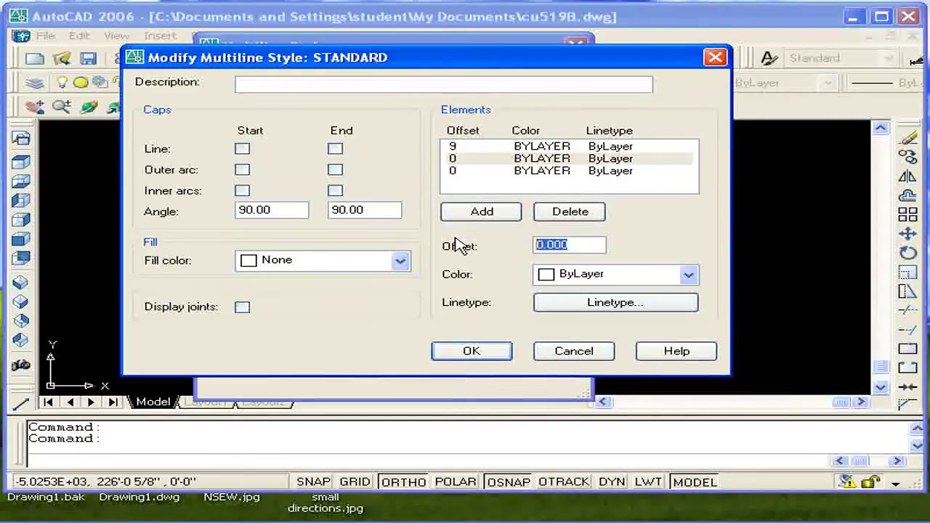
type("4")
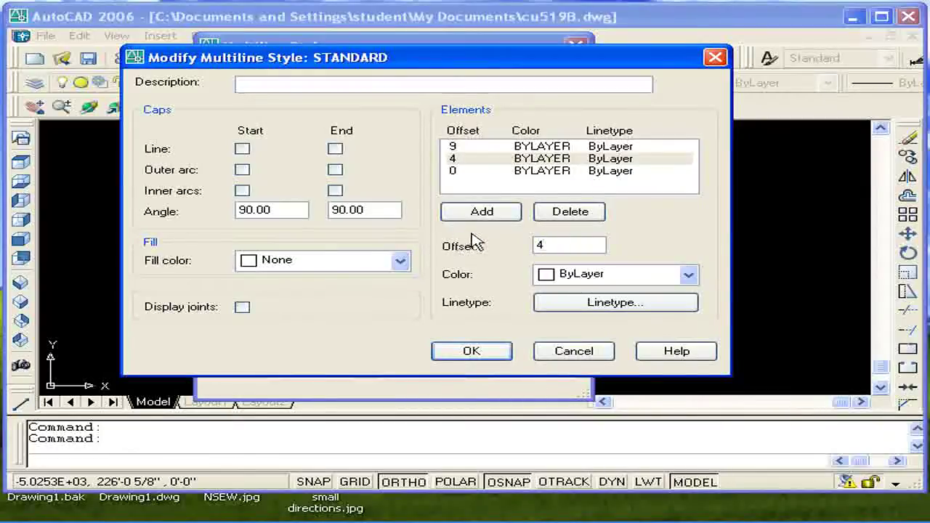
- Add an element at offset 5, delete the duplicate 0 element, and accept the style
left_click(473, 220)
key("Tab")
key("Tab")
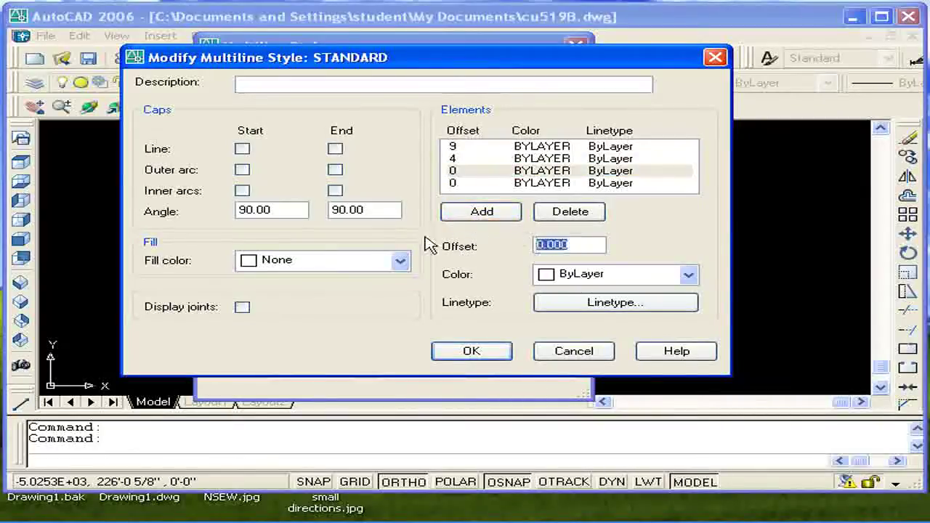
type("5")
left_click(473, 211)
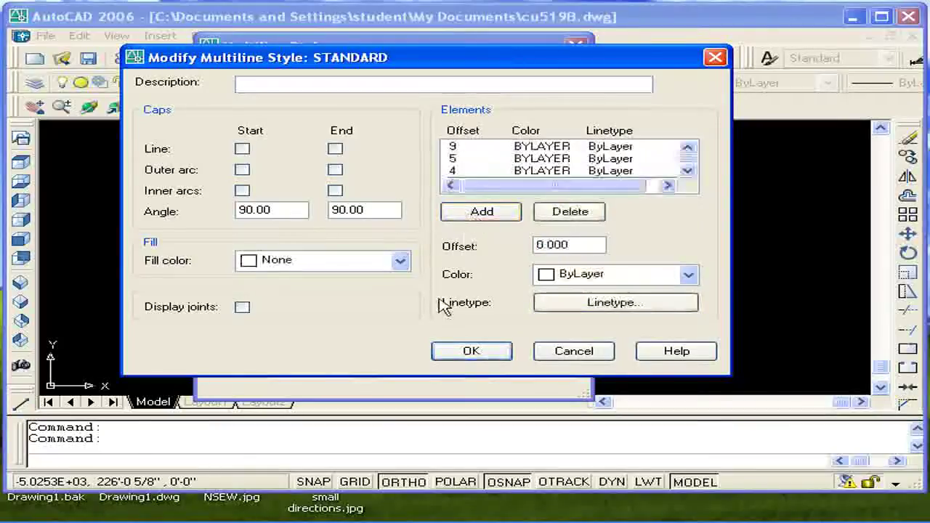
left_click(686, 171)
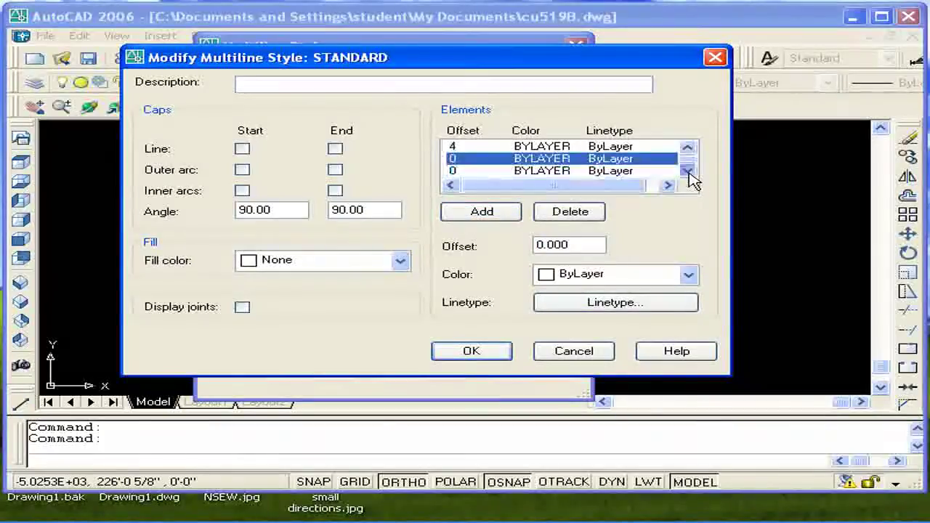
left_click(573, 218)
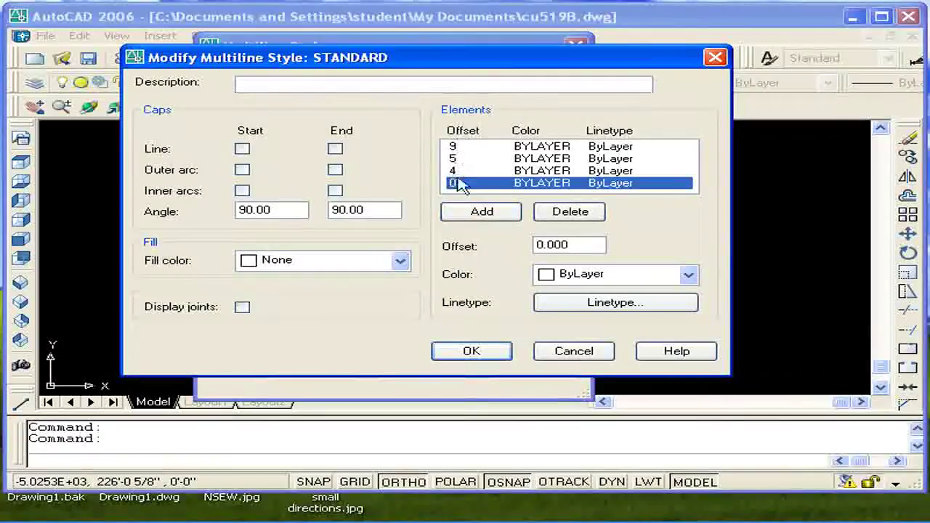
left_click(472, 351)
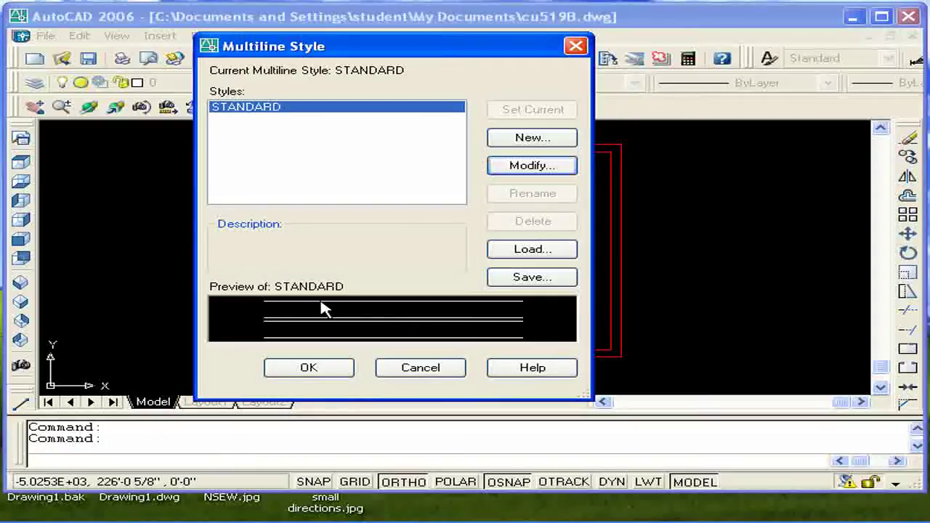
- Draw a STANDARD multiline window across the bottom wall gap between the two wall ends
left_click(326, 368)
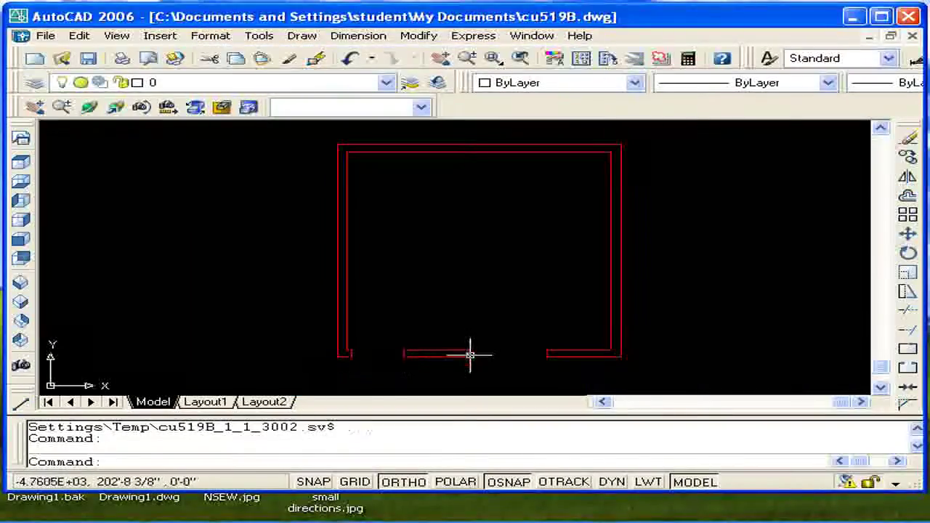
middle_click_drag(473, 353, 449, 327)
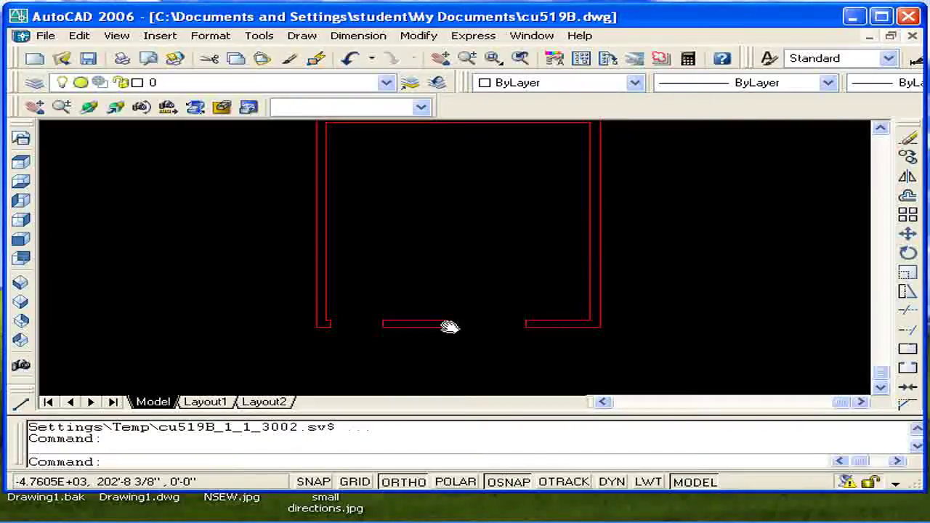
key("Escape")
key("Escape")
type("ml")
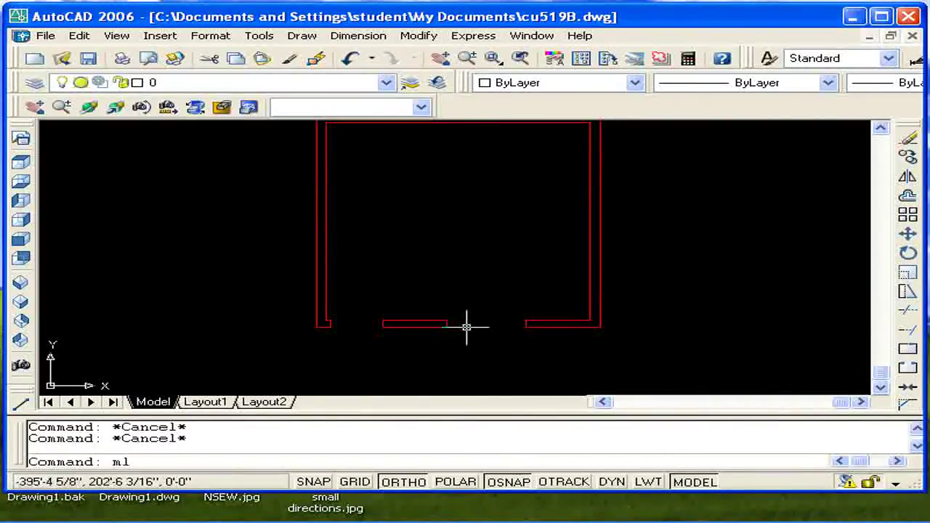
key("Return")
scroll(531, 291, "up", 3)
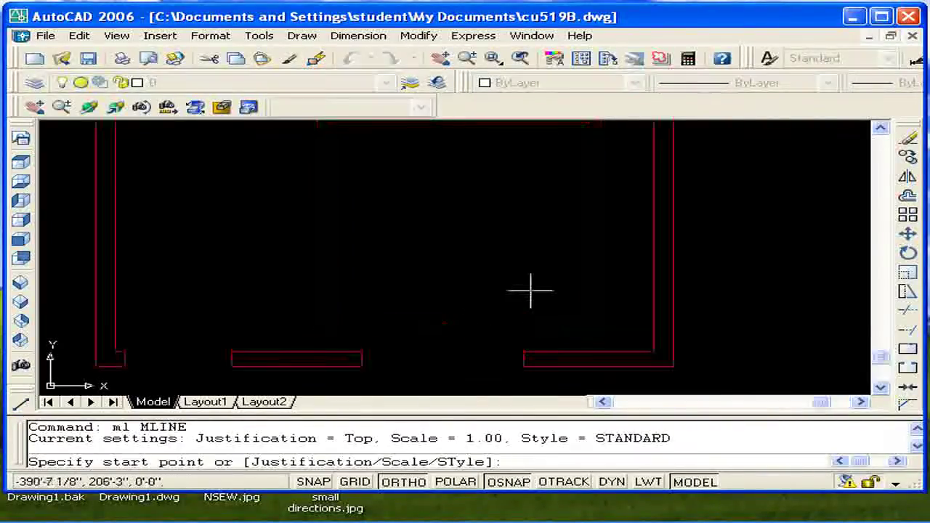
left_click(360, 352)
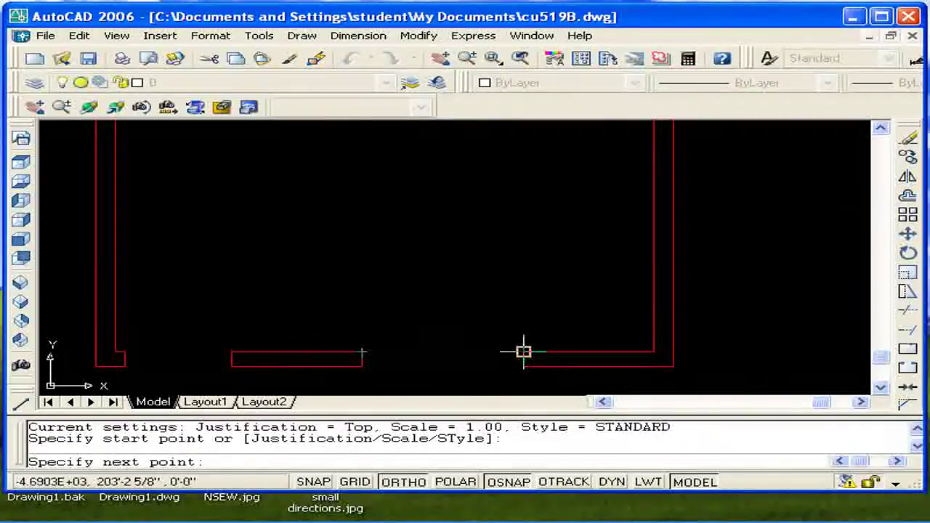
left_click(523, 351)
key("Escape")
- Zoom and pan back out to show the whole room outline
middle_click_drag(499, 358, 276, 234)
scroll(307, 291, "down", 2)
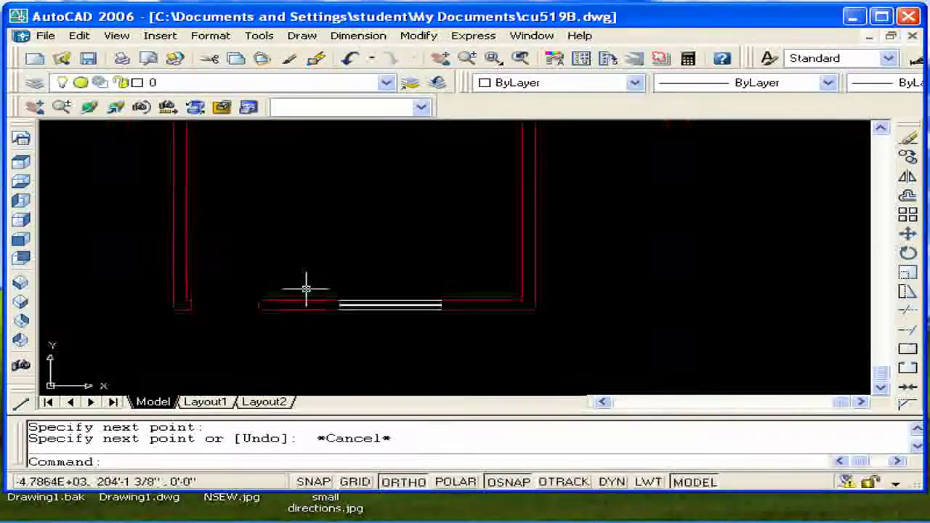
middle_click_drag(307, 291, 429, 367)
scroll(272, 230, "down", 1)
middle_click_drag(271, 230, 332, 235)
- Offset the left wall's short line 3' above and 3' below
key("Escape")
key("Escape")
type("l")
key("Return")
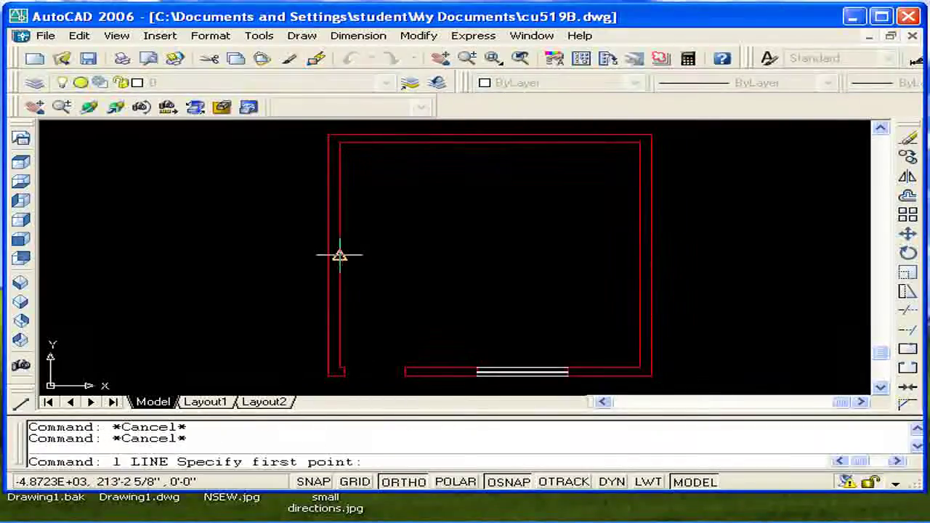
left_click(338, 255)
key("Escape")
key("Escape")
type("o")
key("Return")
type("3'")
key("Return")
left_click(291, 255)
left_click(298, 240)
left_click(300, 254)
left_click(297, 269)
key("Escape")
- Erase the middle line and trim the left wall between the offset lines to form the opening
left_click(296, 268)
left_click(282, 248)
key("Delete")
type("tr")
key("Return")
left_click(361, 305)
left_click(301, 204)
key("Return")
left_click(363, 269)
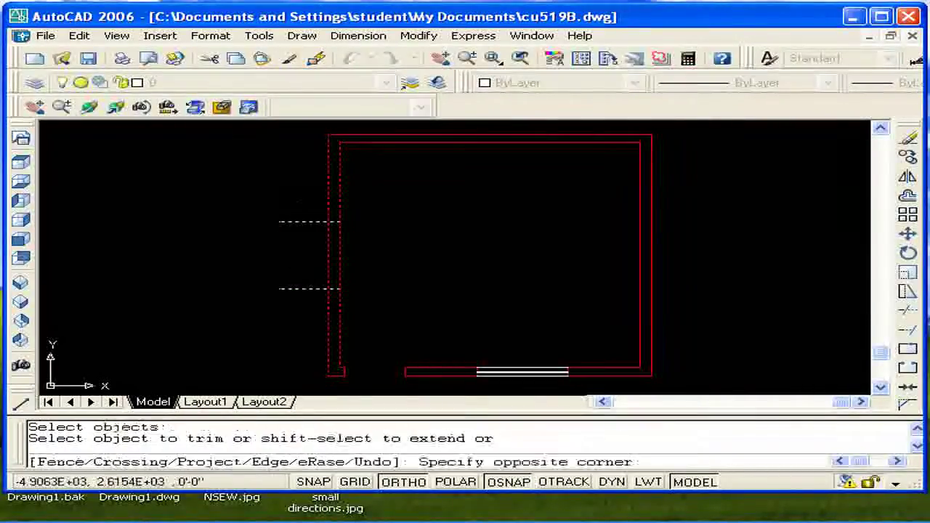
left_click(269, 243)
key("Escape")
key("Escape")
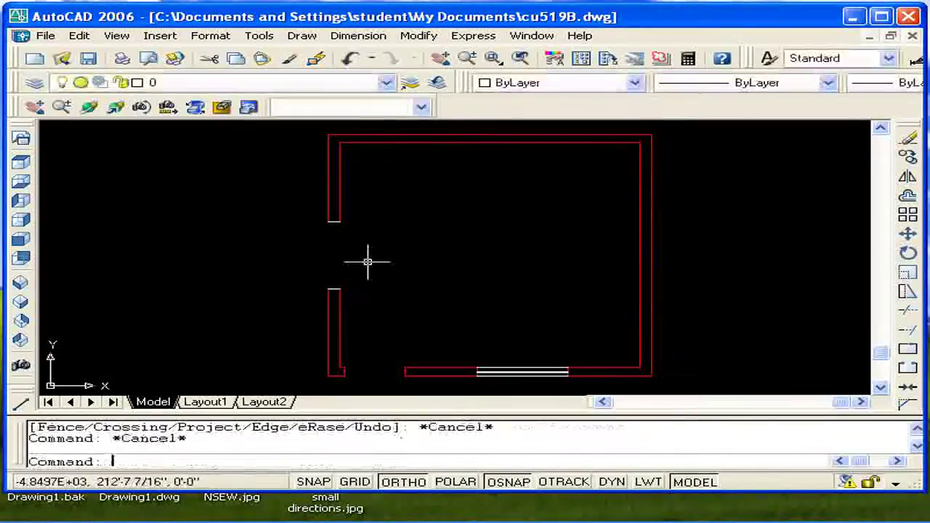
- Put the upper-left and lower-left wall lines on the walls layer
left_click(345, 231)
left_click(319, 220)
left_click(359, 296)
left_click(327, 336)
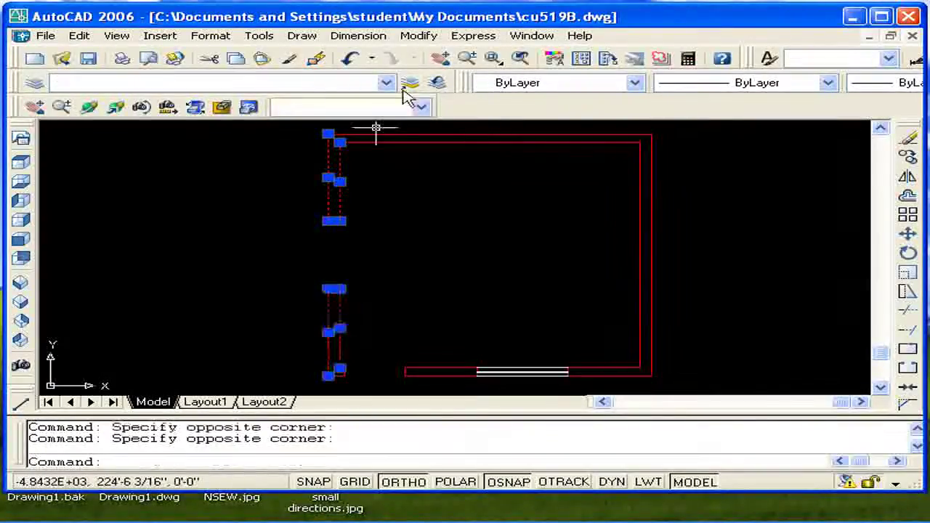
left_click(385, 82)
left_click(195, 142)
key("Escape")
key("Escape")
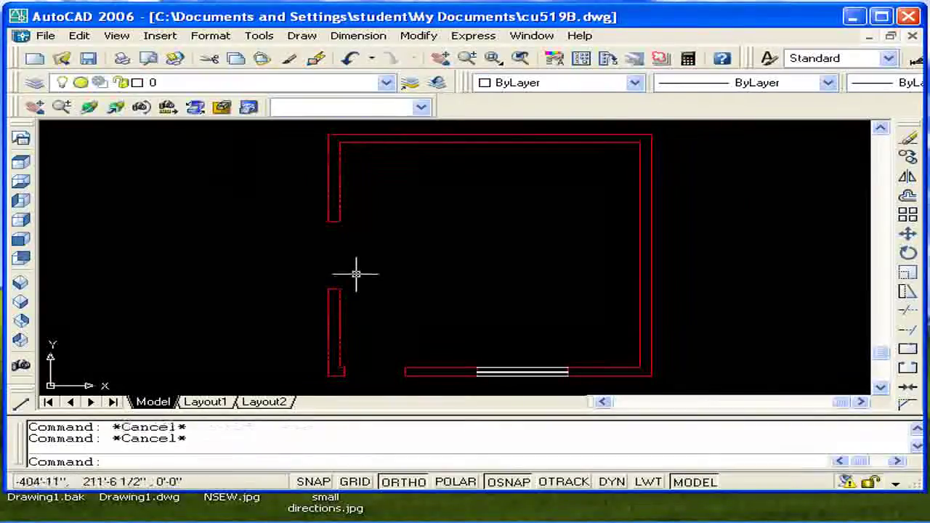
- Draw the window line across the left-wall opening from the upper wall end to the lower
scroll(356, 275, "up", 2)
type("l")
key("Return")
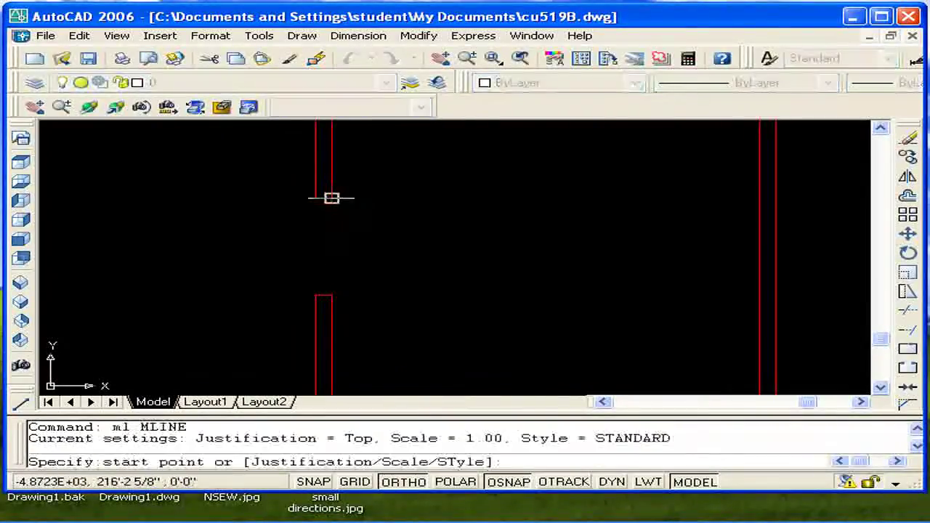
left_click(330, 197)
left_click(331, 295)
key("Escape")
scroll(353, 249, "down", 2)
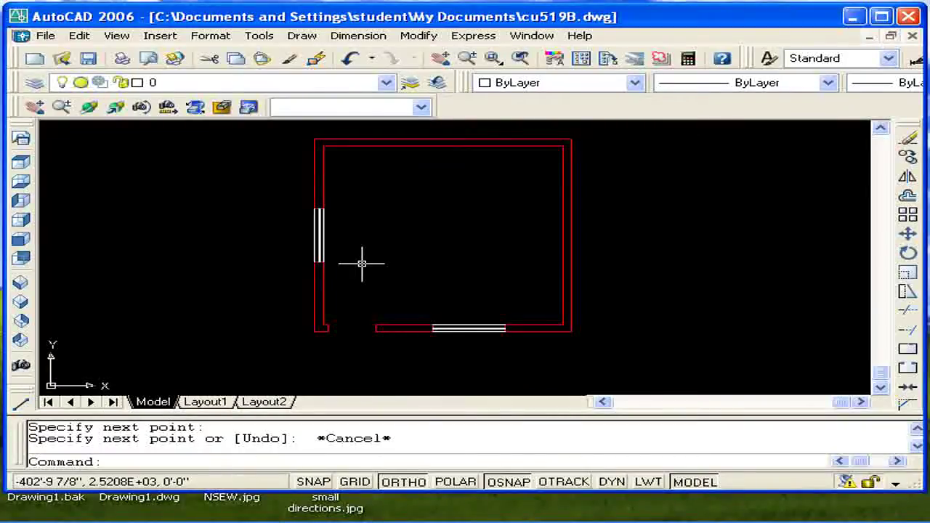
key("Escape")
- Center the room in view and check the Multiline Style settings without changes
middle_click_drag(359, 263, 399, 288)
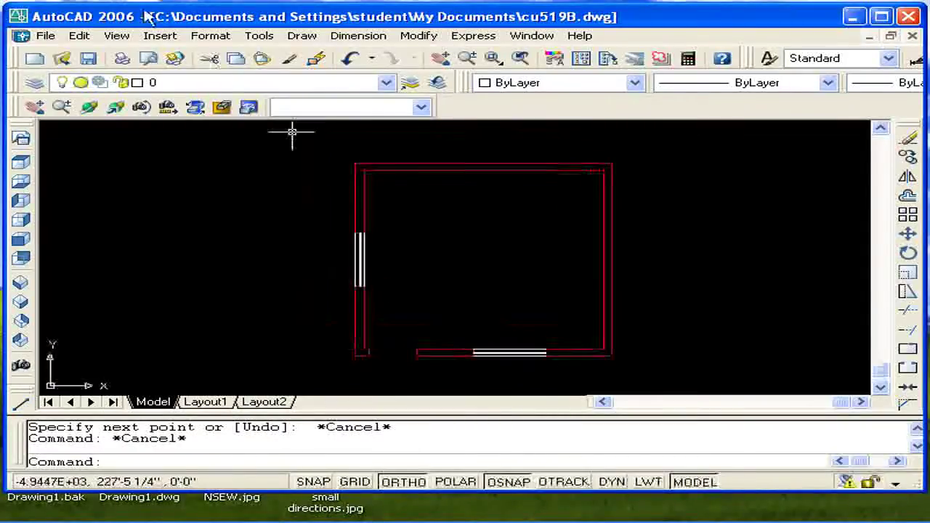
left_click(193, 36)
left_click(250, 240)
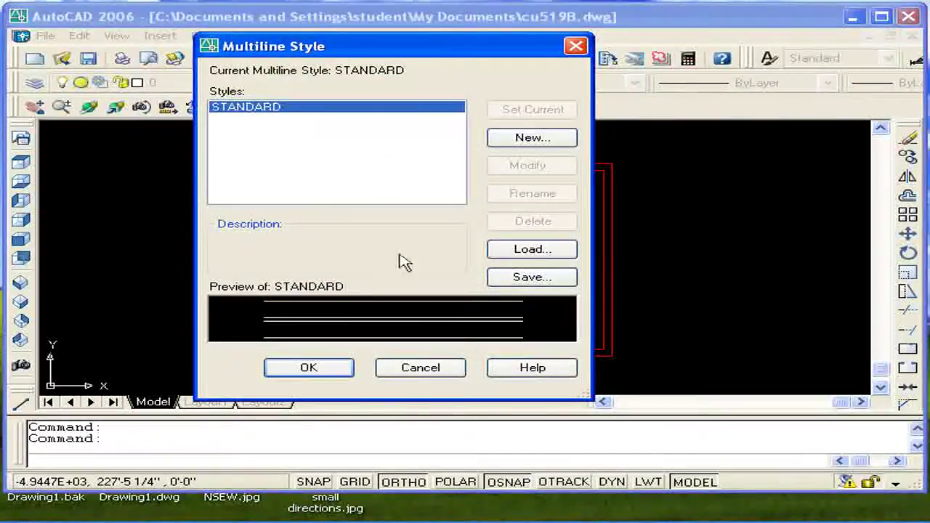
left_click(419, 366)
key("Escape")
- Erase the bottom-wall window and redraw it as a multiline between the two wall pieces
left_click(498, 335)
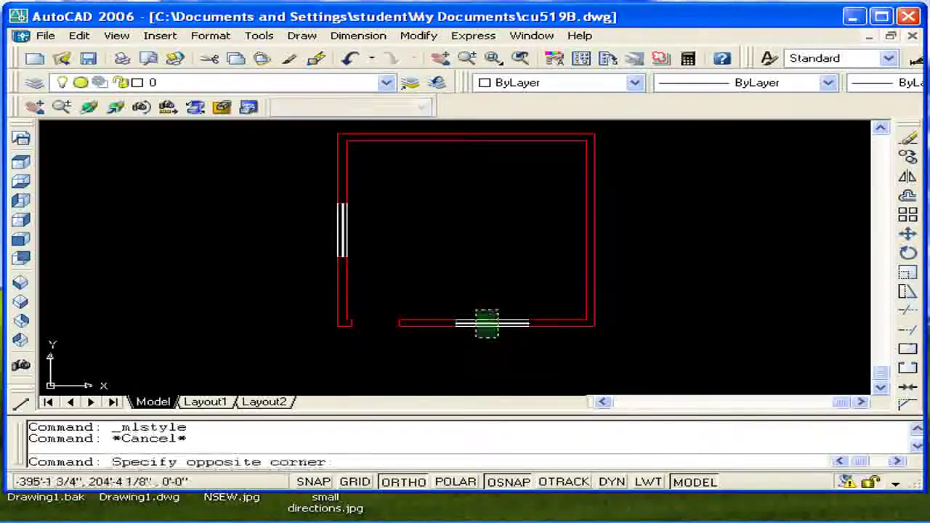
left_click(475, 311)
key("Delete")
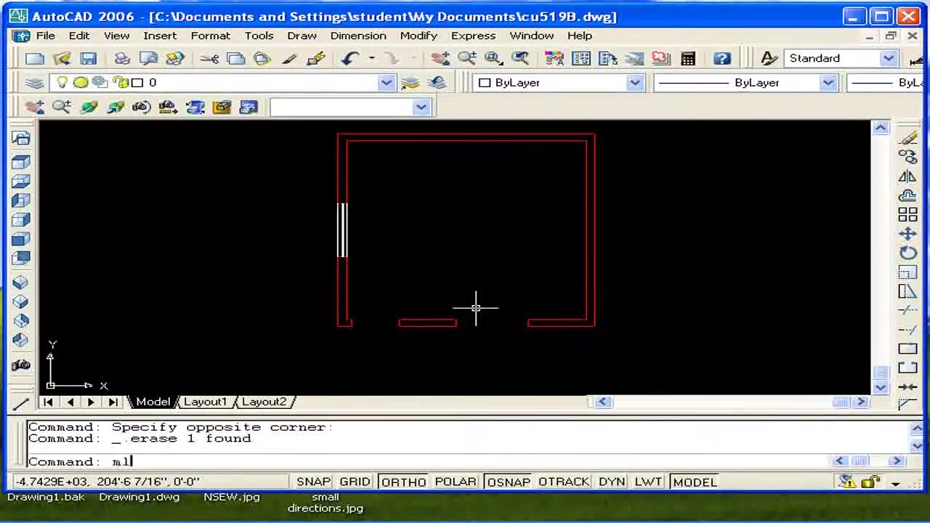
key("Return")
scroll(454, 321, "up", 4)
scroll(460, 320, "up", 2)
left_click(441, 317)
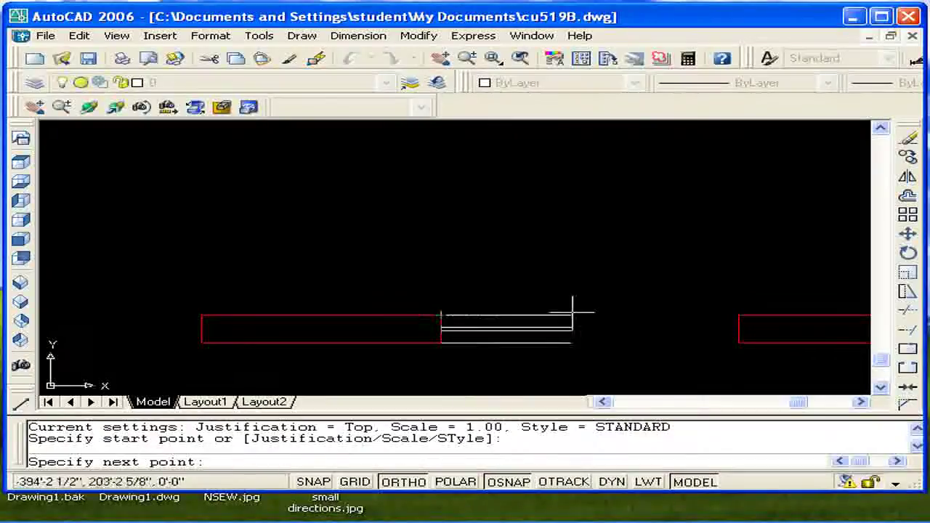
left_click(737, 315)
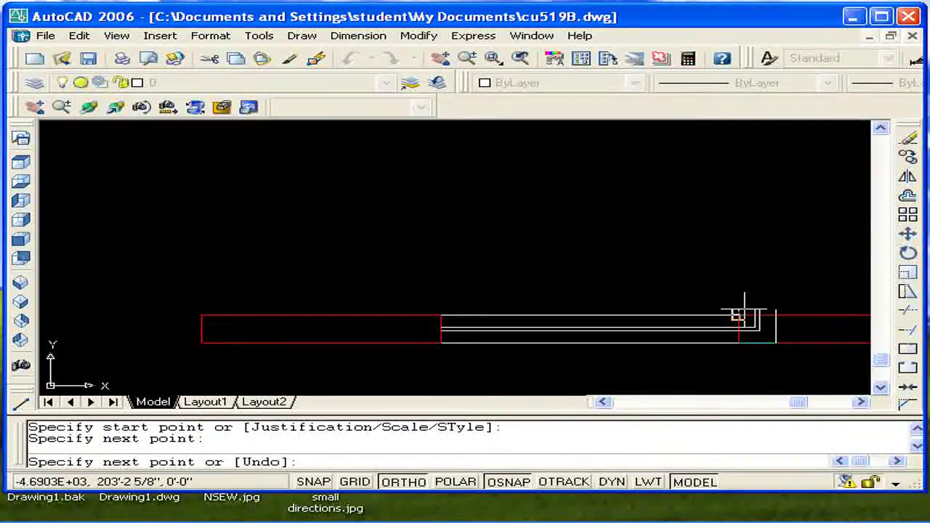
key("Escape")
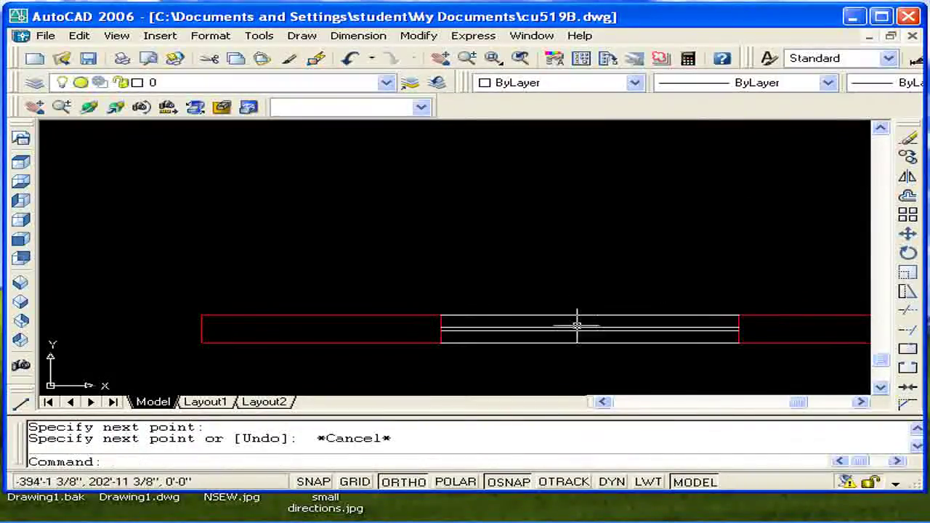
middle_click_drag(578, 346, 570, 311)
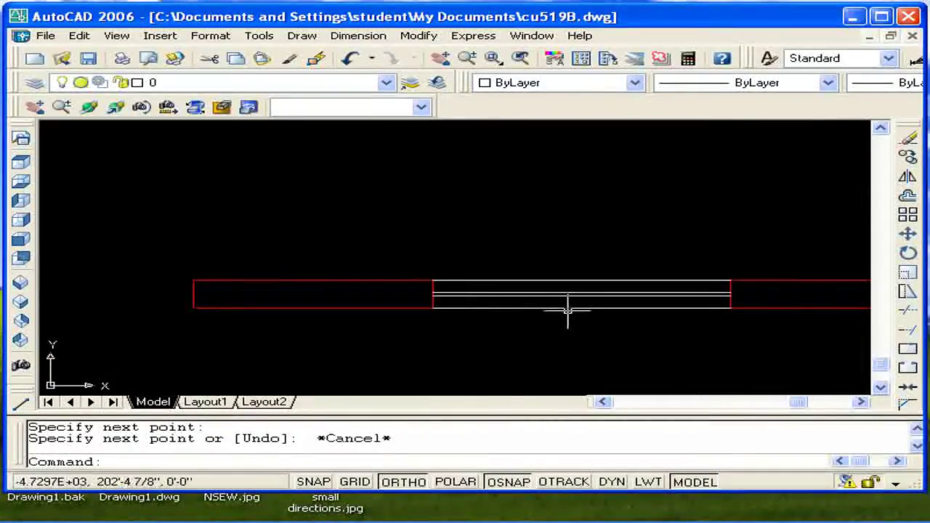
scroll(452, 332, "down", 1)
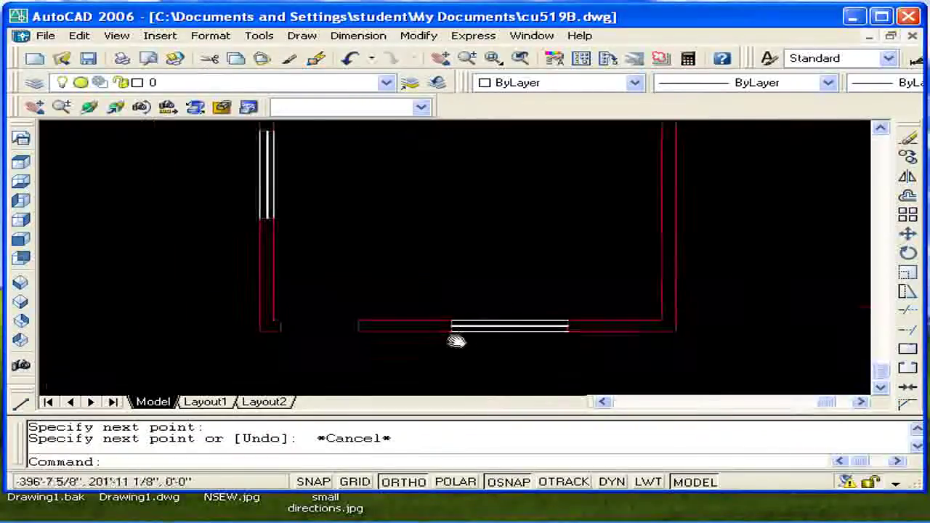
scroll(453, 334, "down", 1)
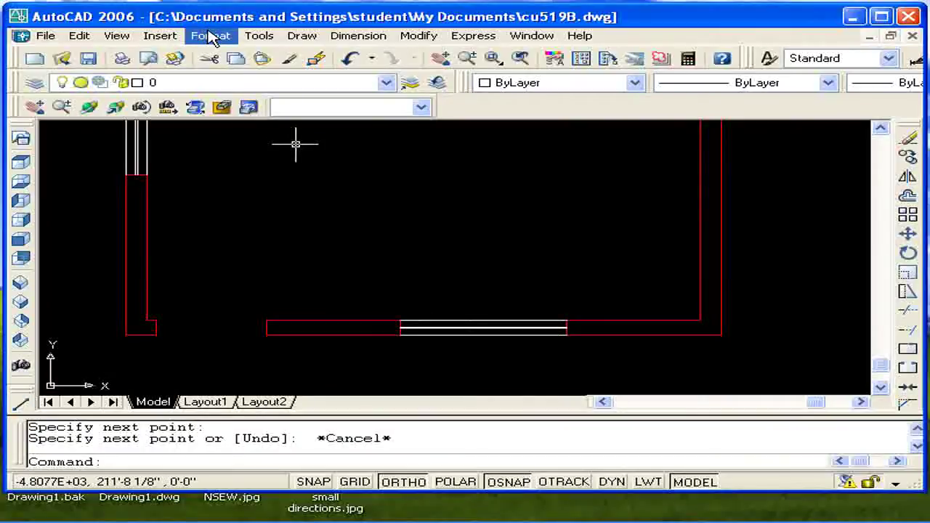
- Start a new multiline style from STANDARD via Format > Multiline Style
left_click(232, 34)
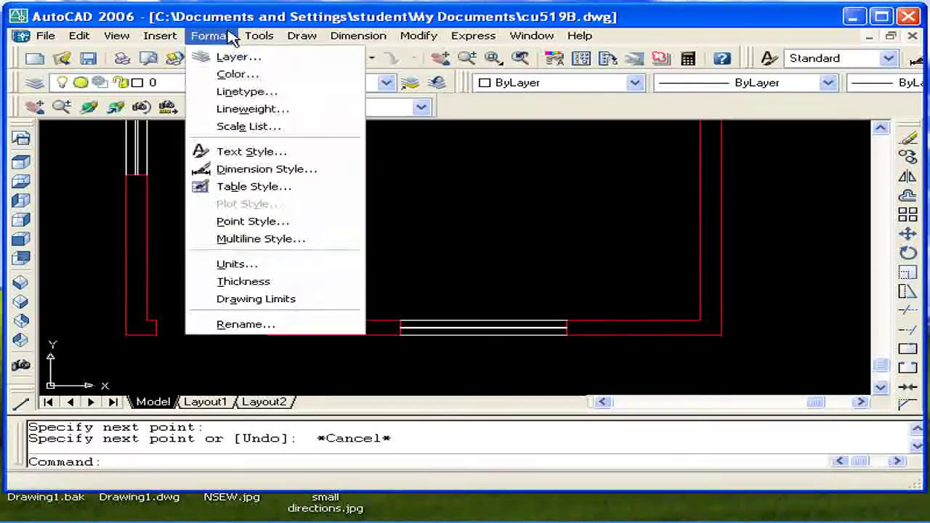
left_click(292, 238)
left_click(520, 138)
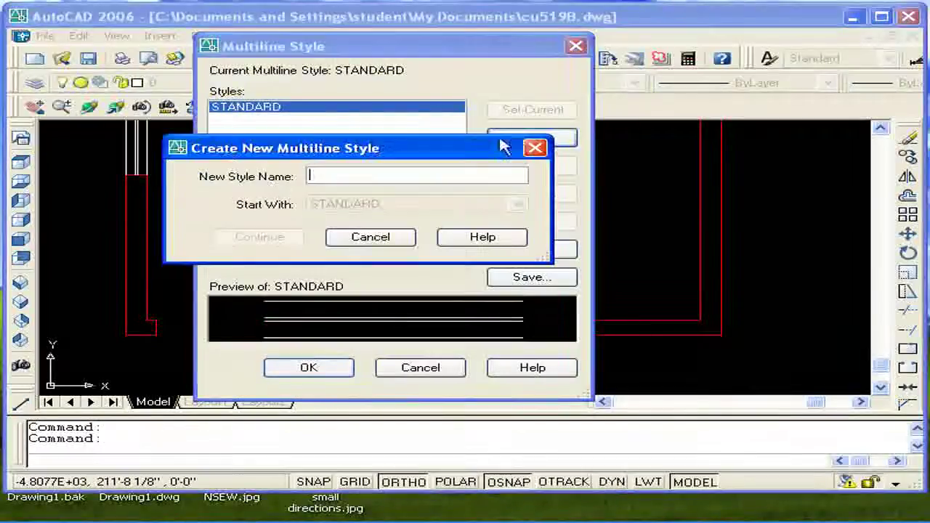